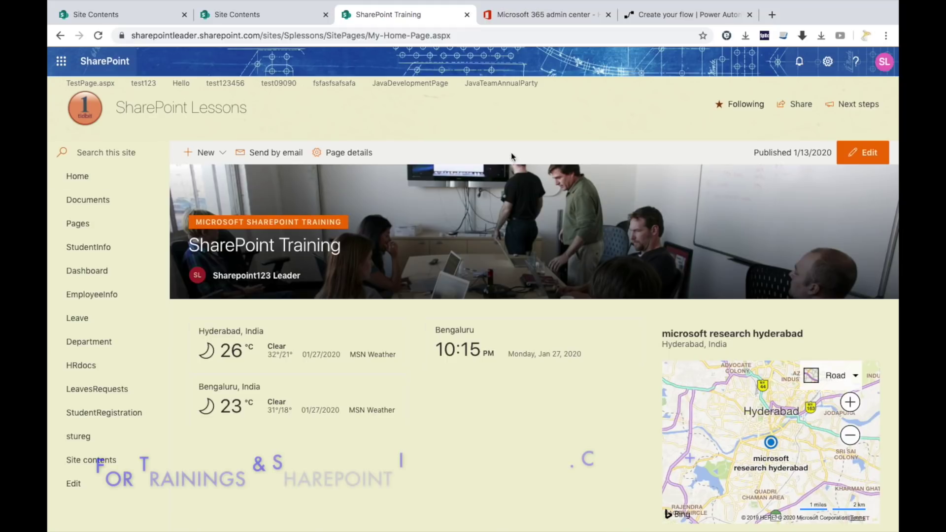
Add a Custom List app named Birthdays from the site settings.
left_click(828, 61)
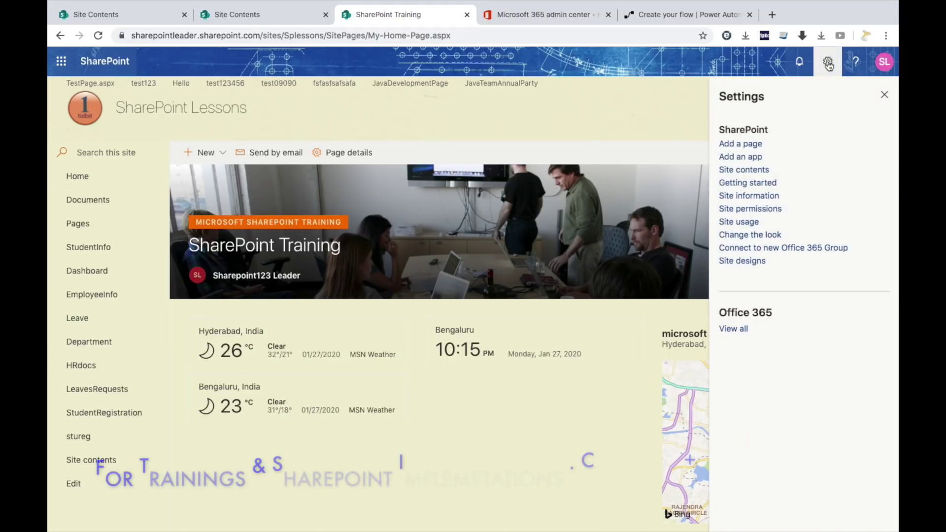
left_click(751, 157)
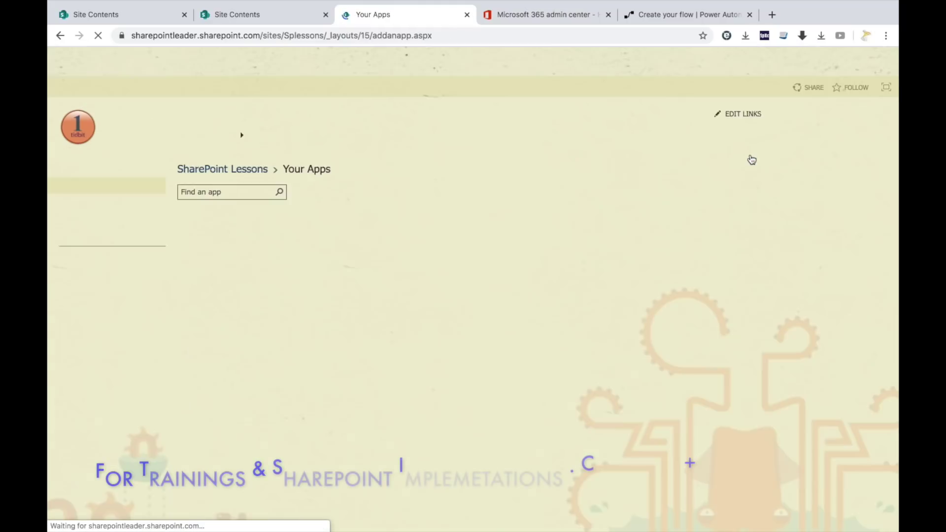
left_click(325, 279)
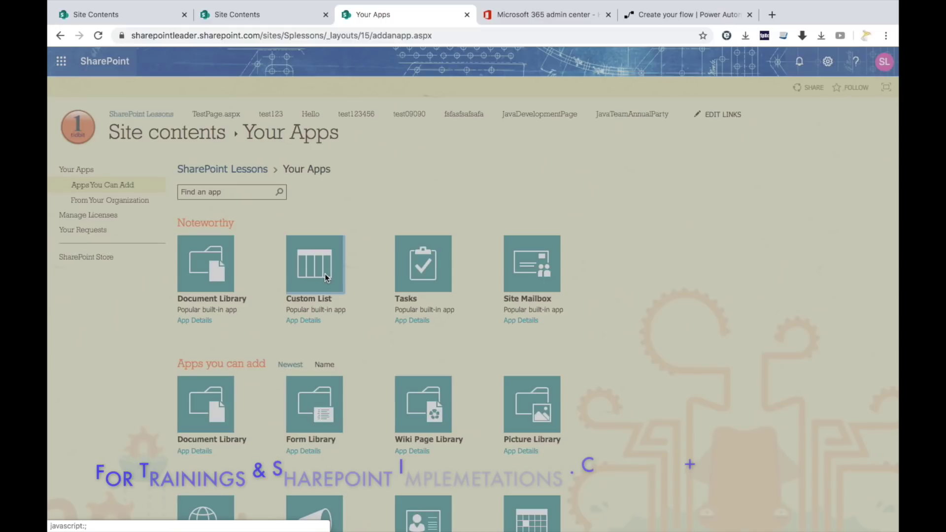
type("B")
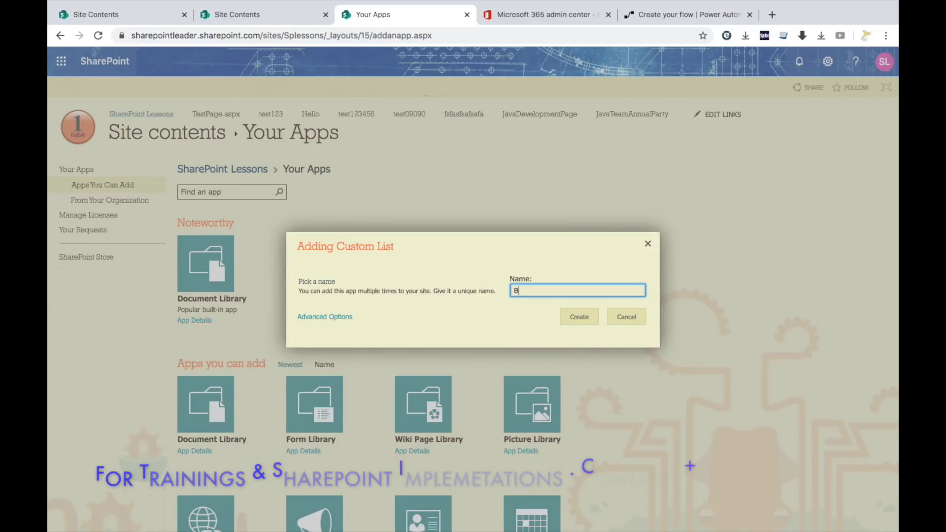
type("irthdays")
left_click(580, 318)
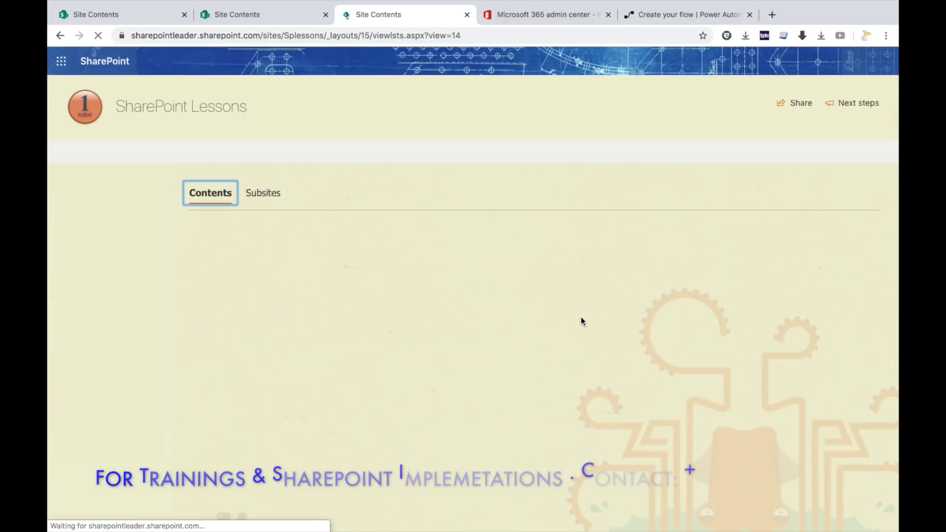
Open the Birthdays list and add a Date and time column named DOB.
left_click(236, 430)
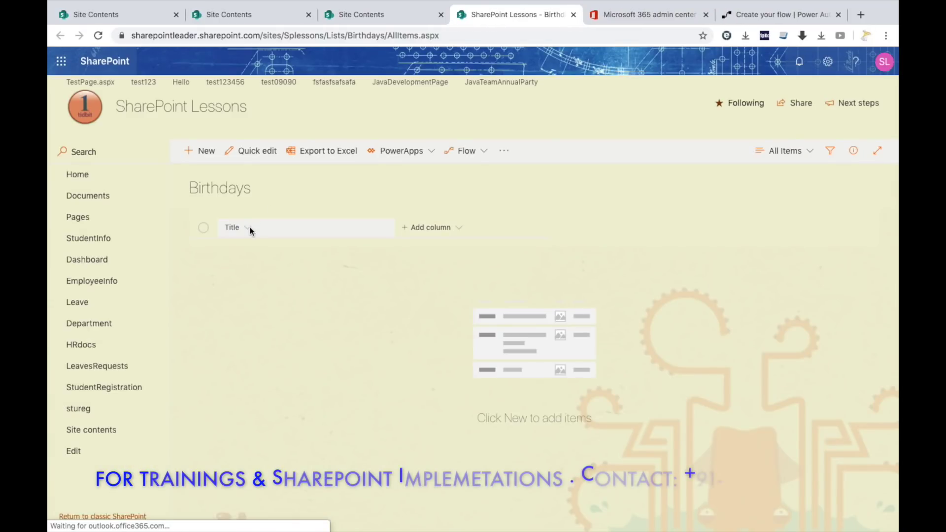
left_click(457, 226)
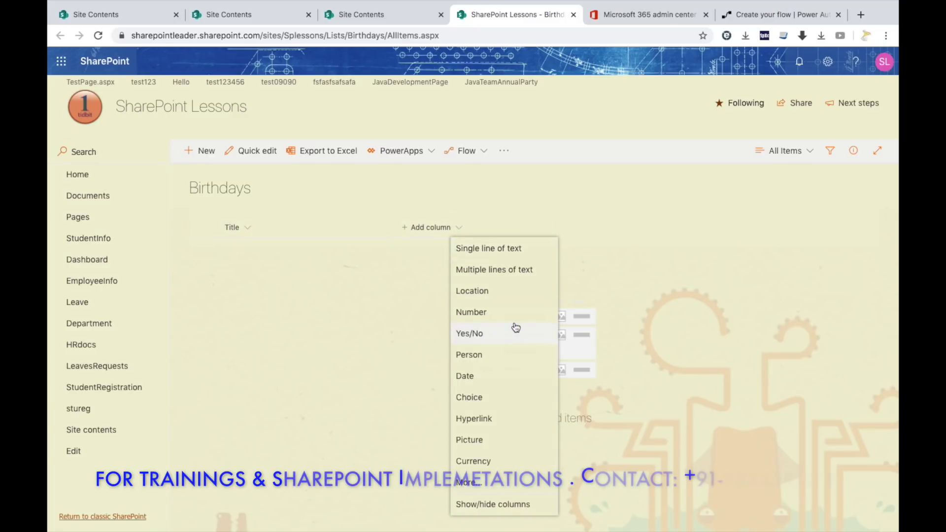
left_click(493, 376)
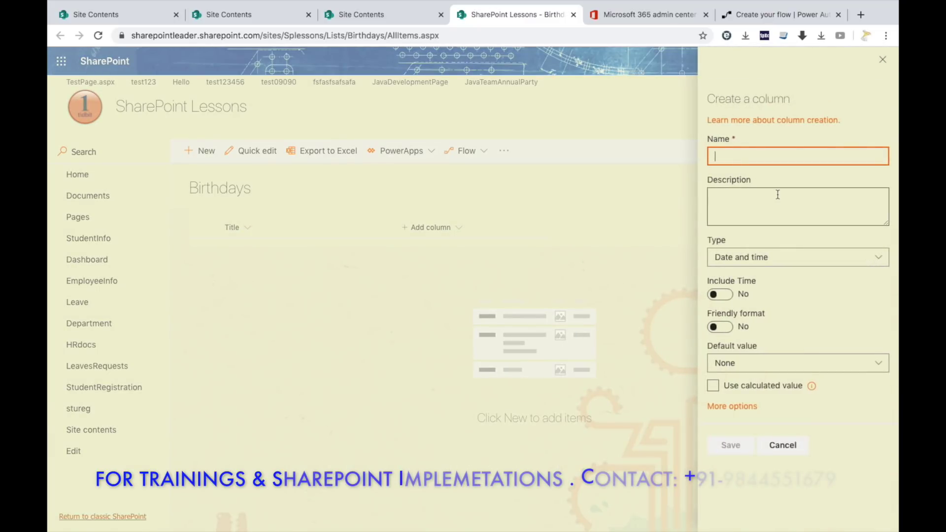
type("DOB")
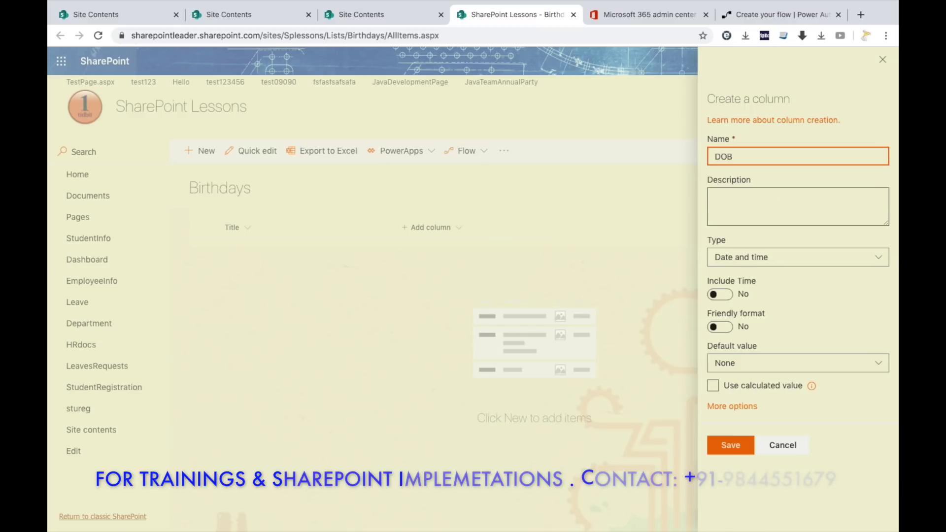
left_click(802, 260)
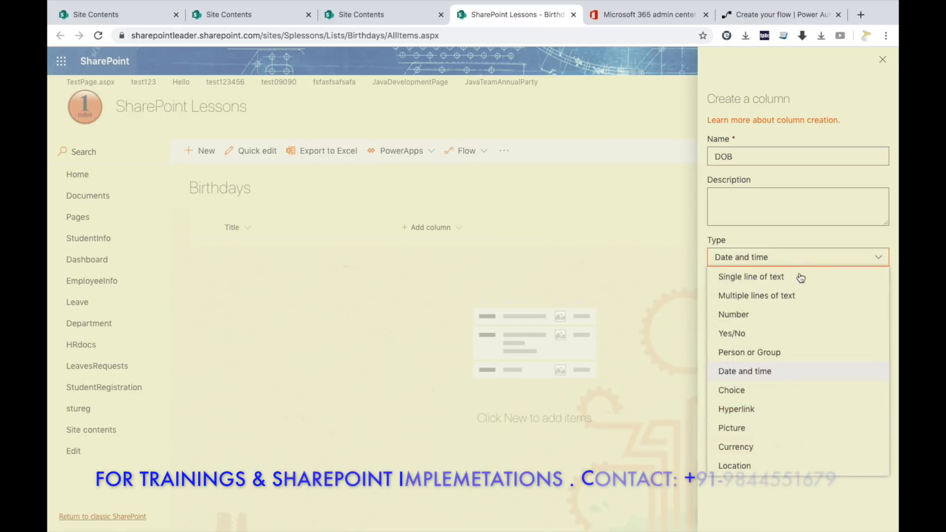
left_click(779, 377)
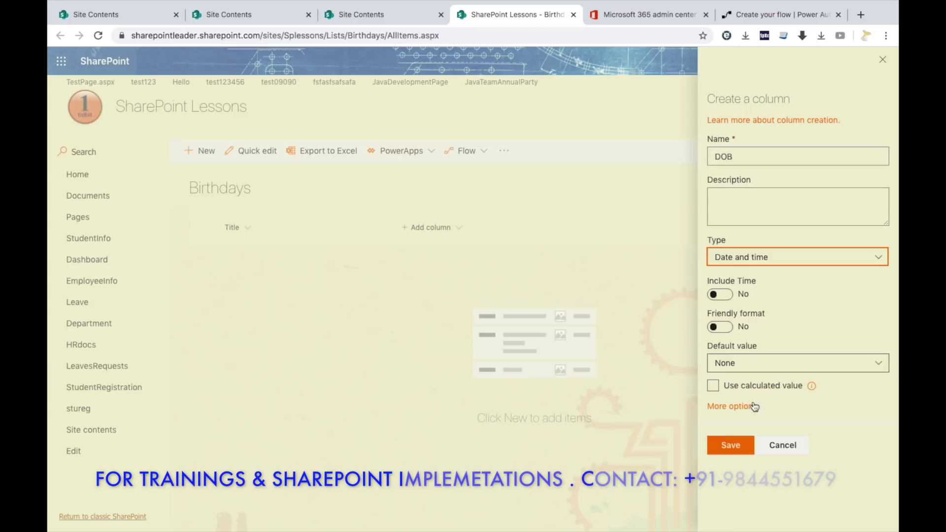
left_click(731, 445)
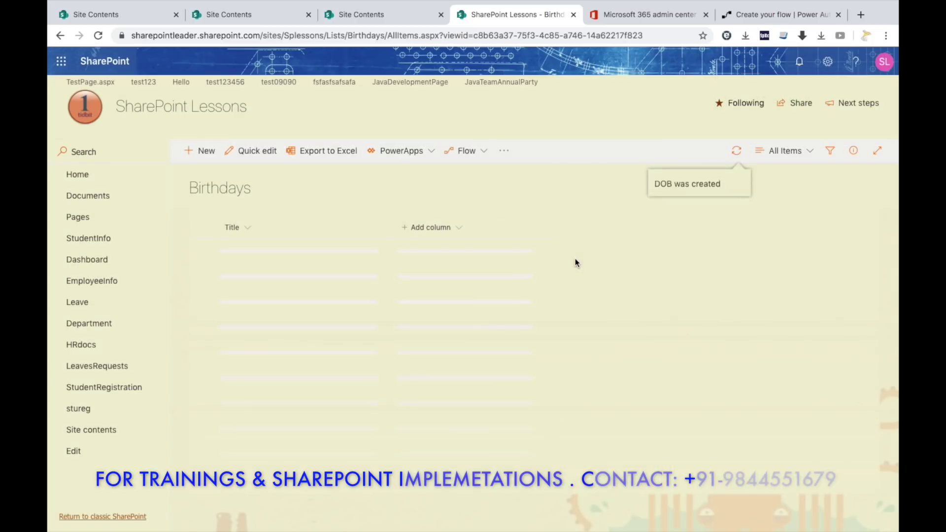
Add a single line of text column named Email.
left_click(548, 226)
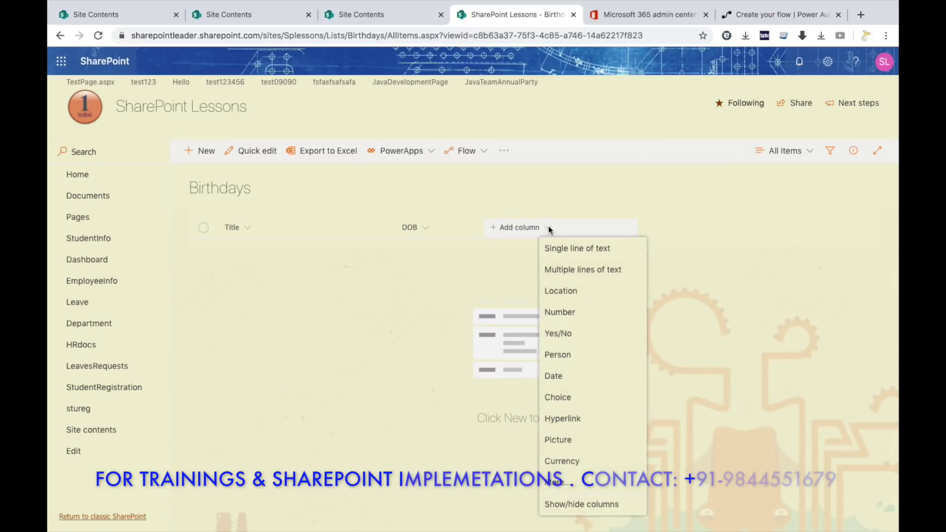
left_click(617, 248)
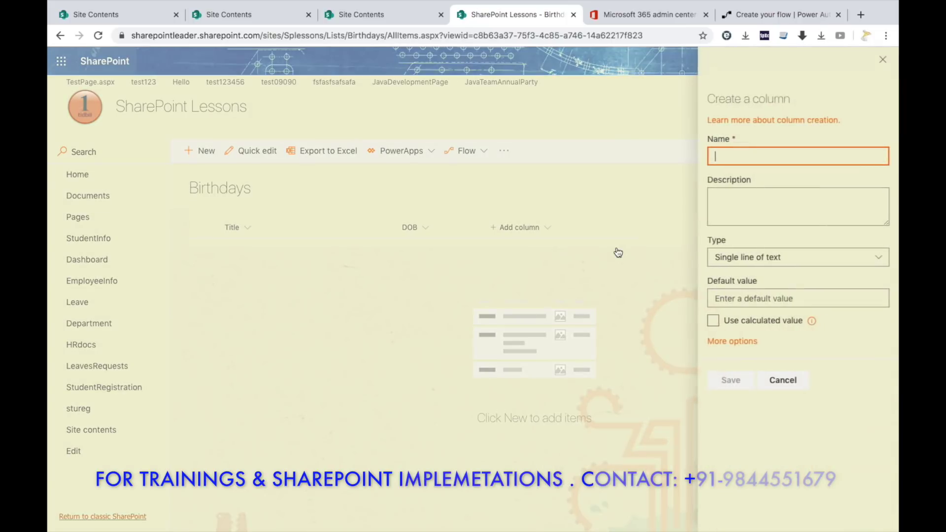
type("Email")
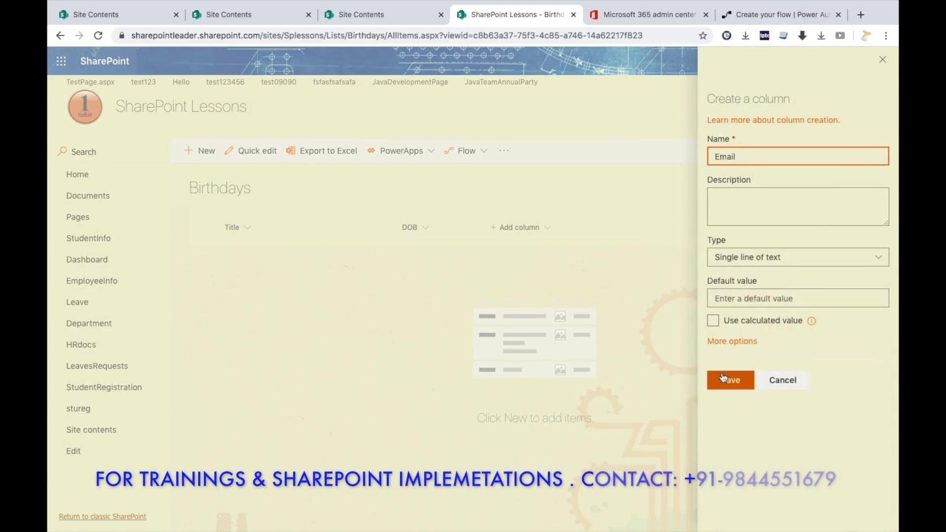
left_click(739, 380)
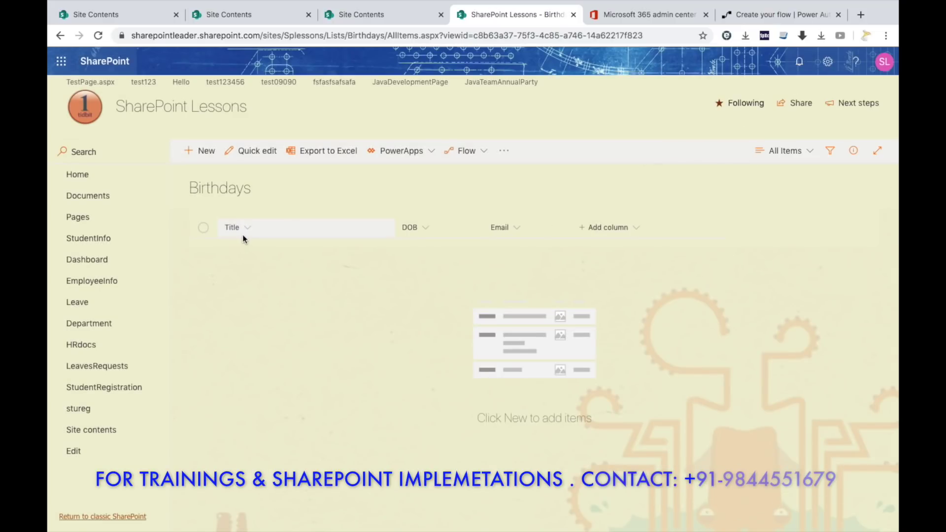
Save a new item with the person's name as Title, DOB 12/31/2019, and their e-mail address.
left_click(211, 157)
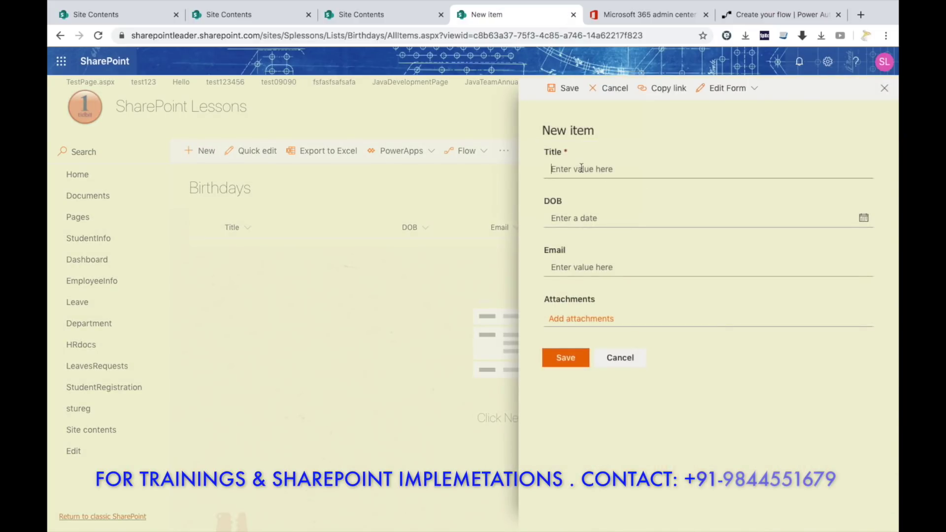
type("Krishna")
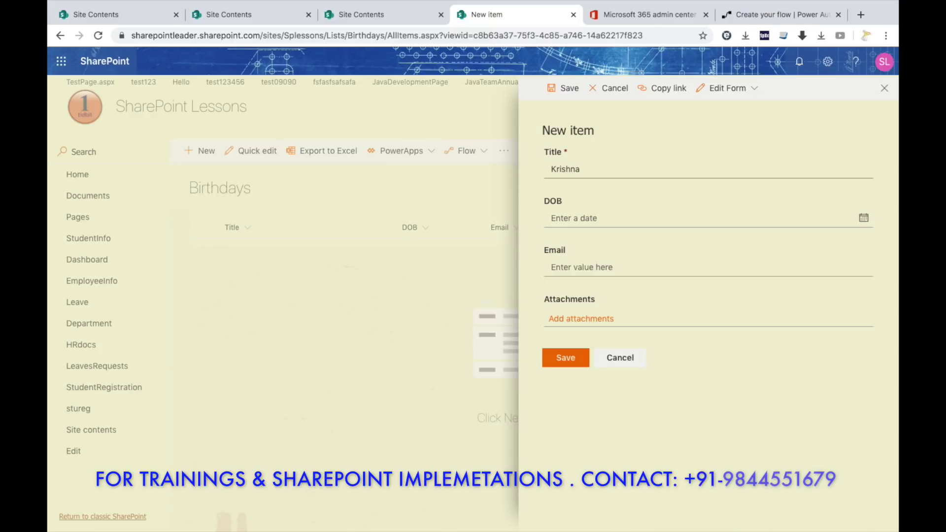
left_click(864, 218)
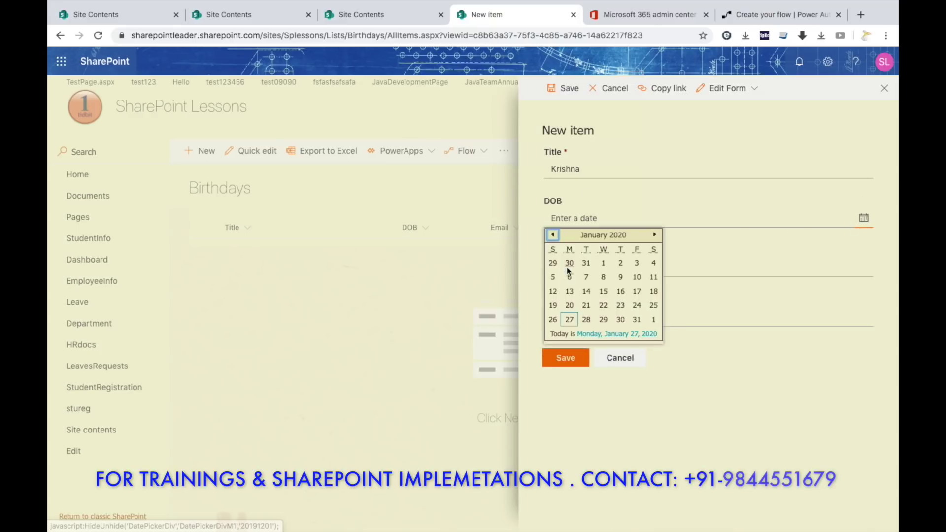
left_click(586, 264)
left_click(583, 271)
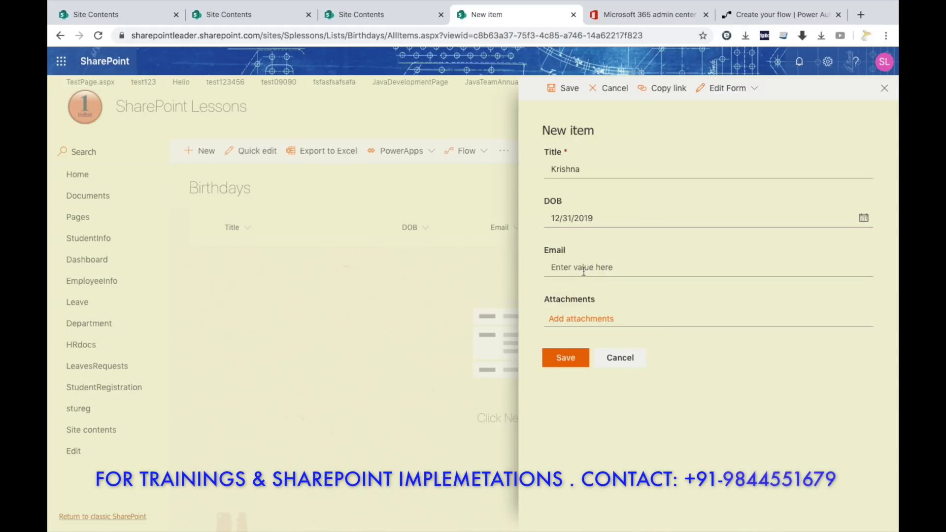
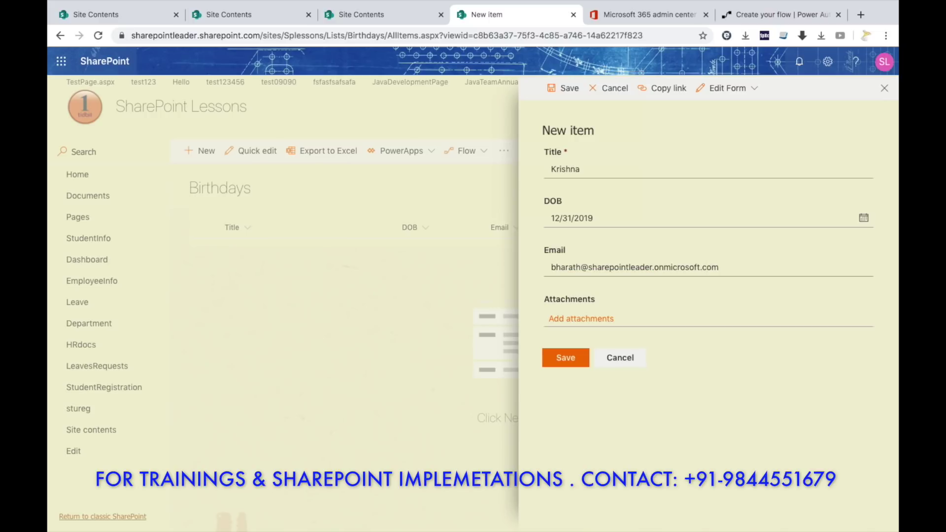
left_click(567, 358)
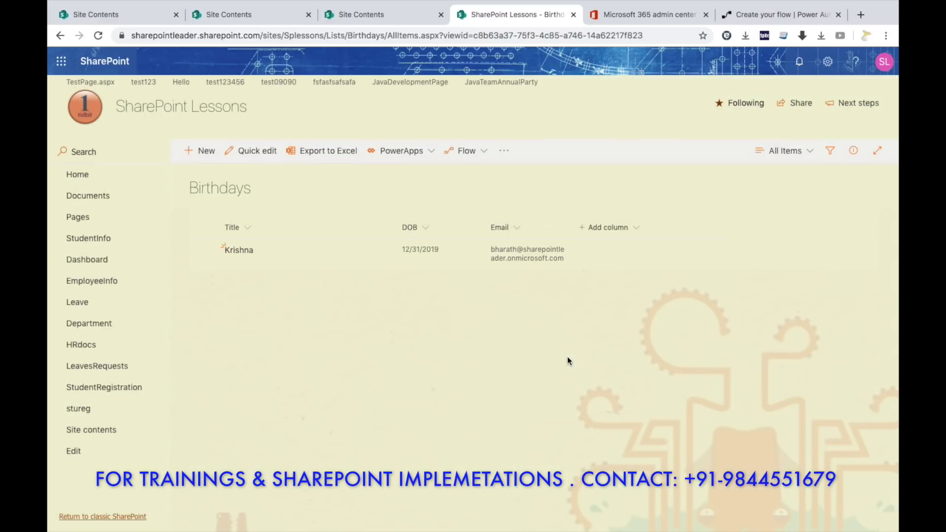
Add a second entry with another name, DOB 1/27/2020 and pasted e-mail, then go to My flows.
left_click(203, 151)
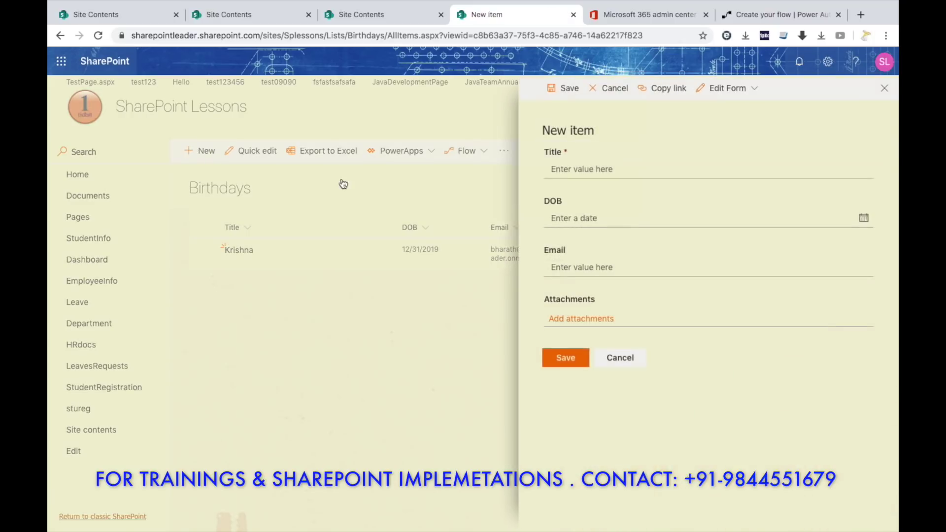
left_click(586, 162)
left_click(572, 218)
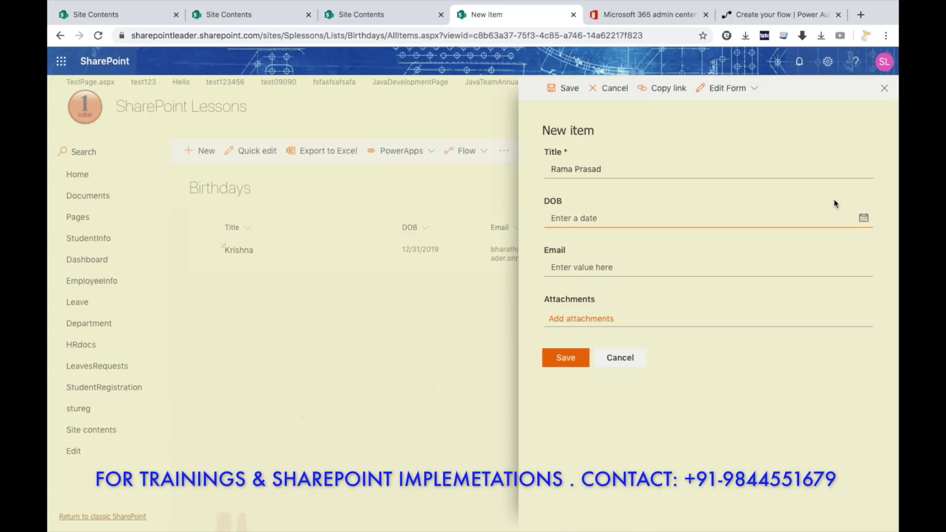
left_click(863, 217)
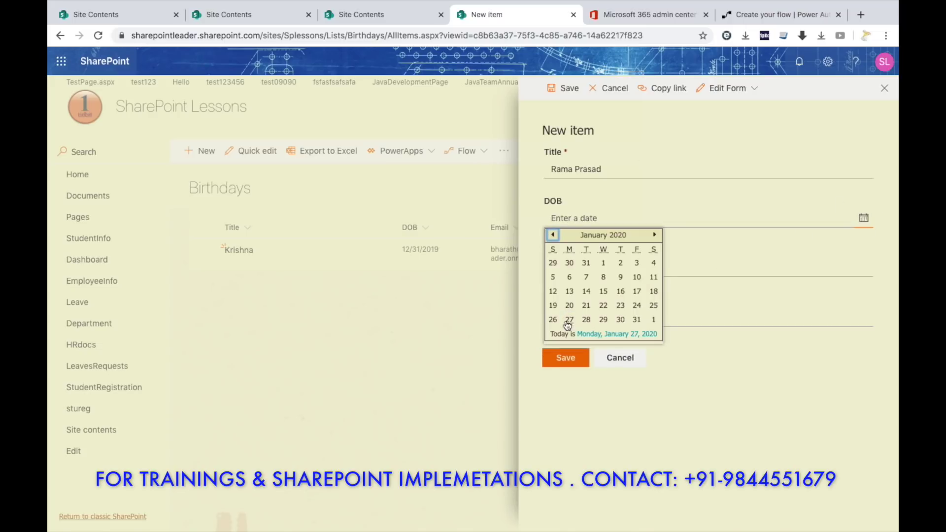
left_click(569, 321)
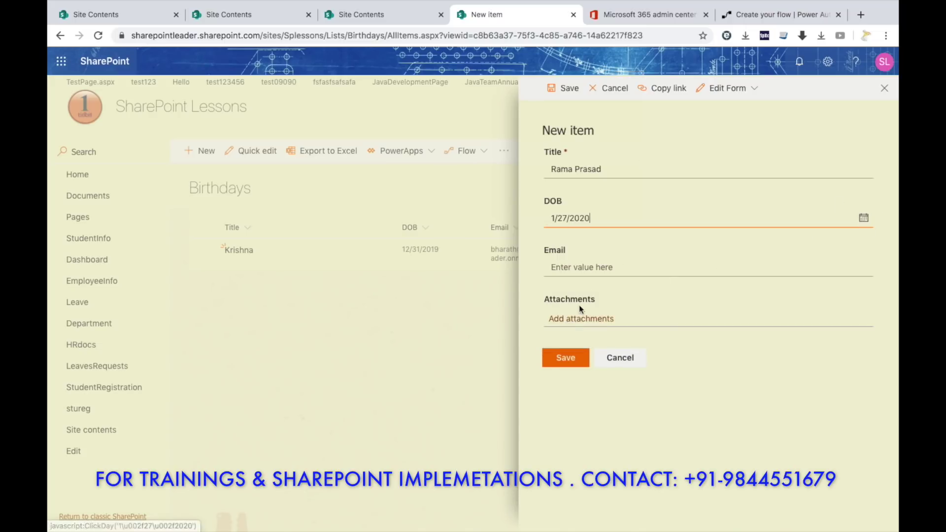
left_click(594, 267)
key("ctrl+v")
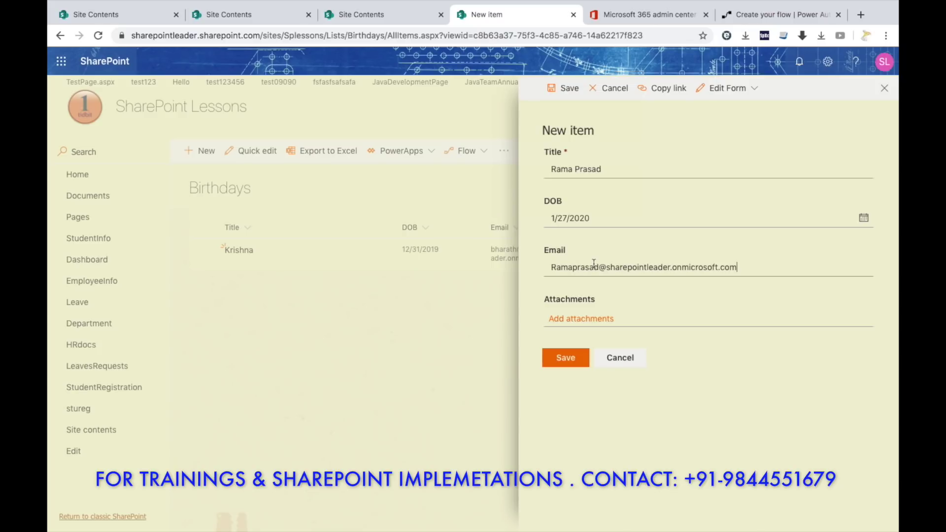
left_click(578, 360)
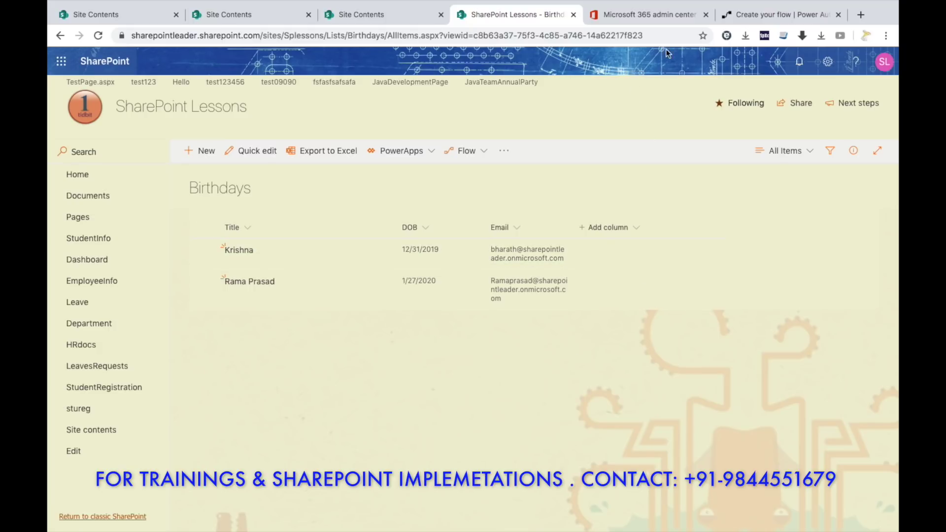
left_click(768, 22)
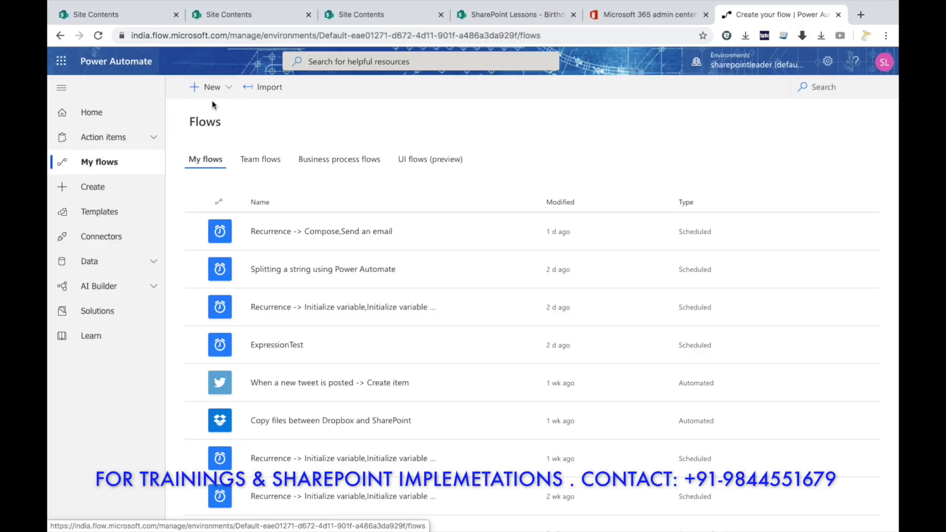
Create a Scheduled—from blank flow, skipping the Build a scheduled flow setup.
left_click(229, 88)
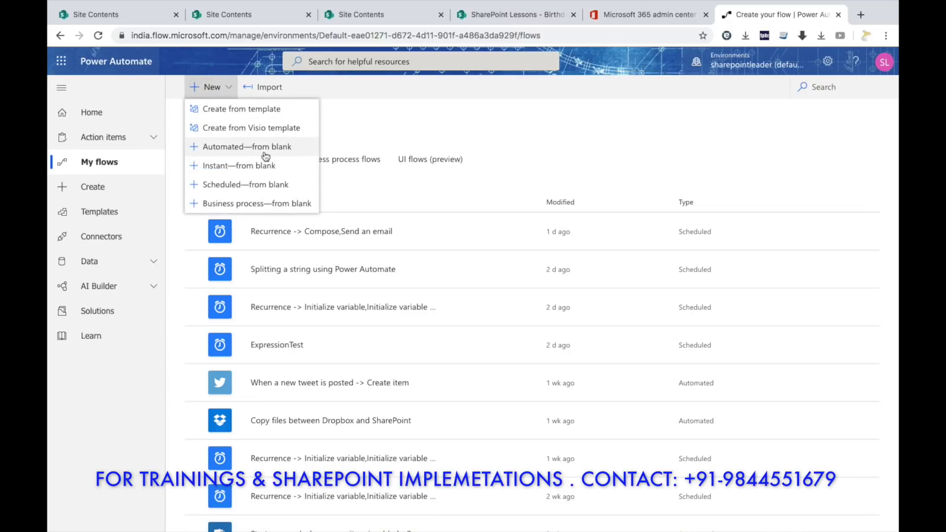
left_click(267, 185)
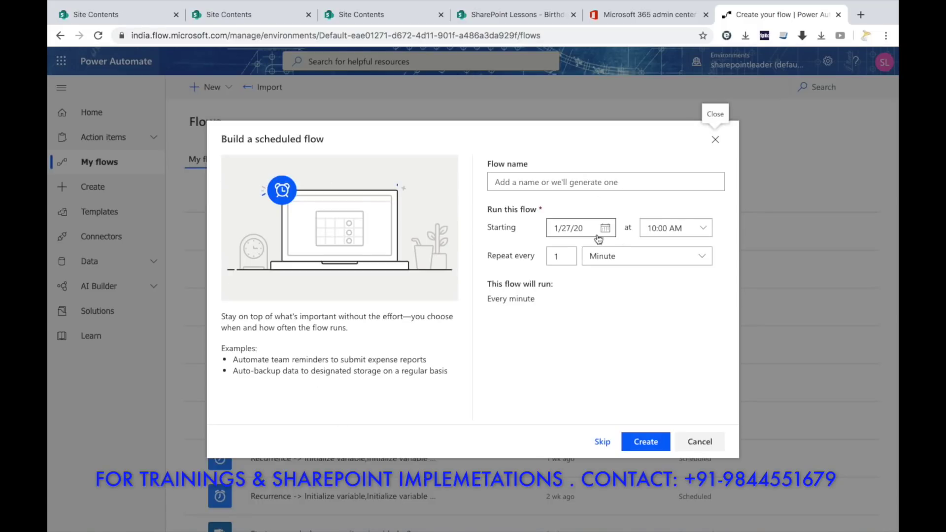
left_click(601, 442)
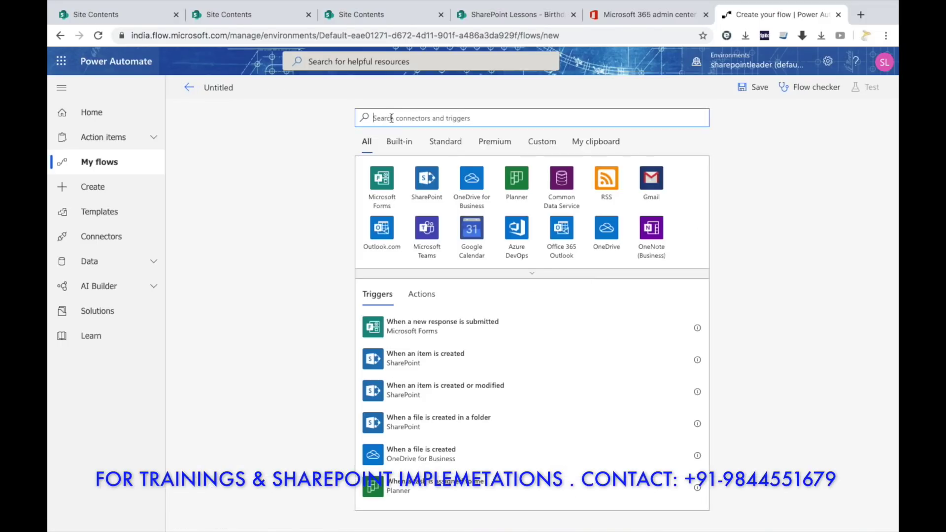
Use a Recurrence trigger with Interval 1 and Frequency Day, showing its advanced options.
type("schedule")
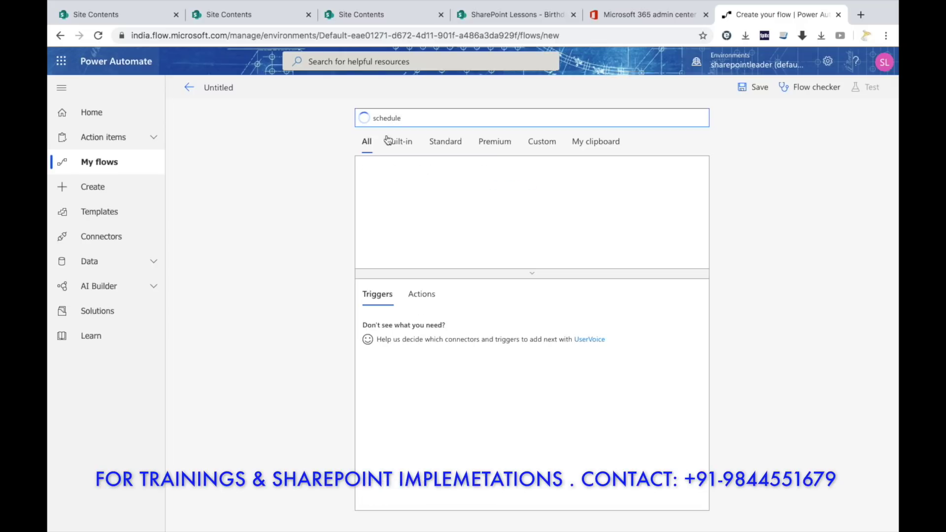
left_click(403, 325)
left_click_drag(416, 160, 298, 160)
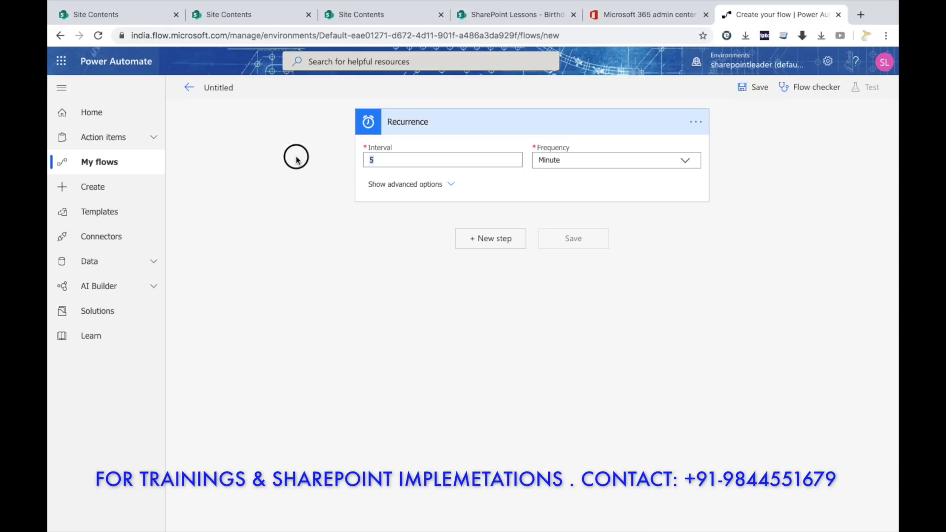
type("1")
left_click(685, 160)
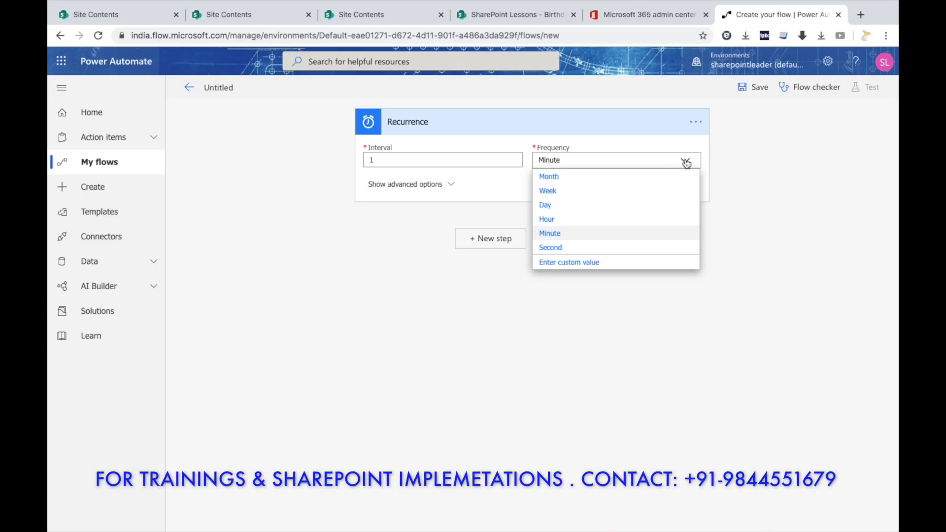
left_click(569, 205)
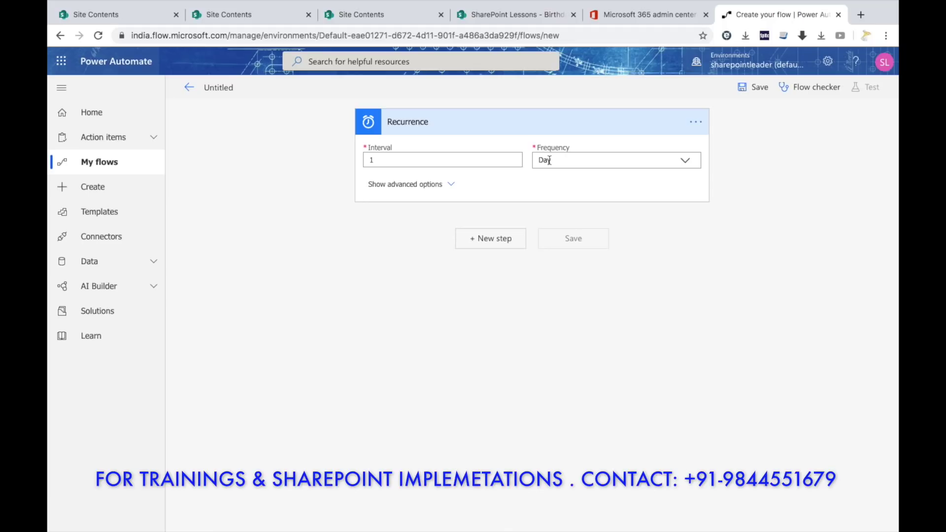
left_click(446, 186)
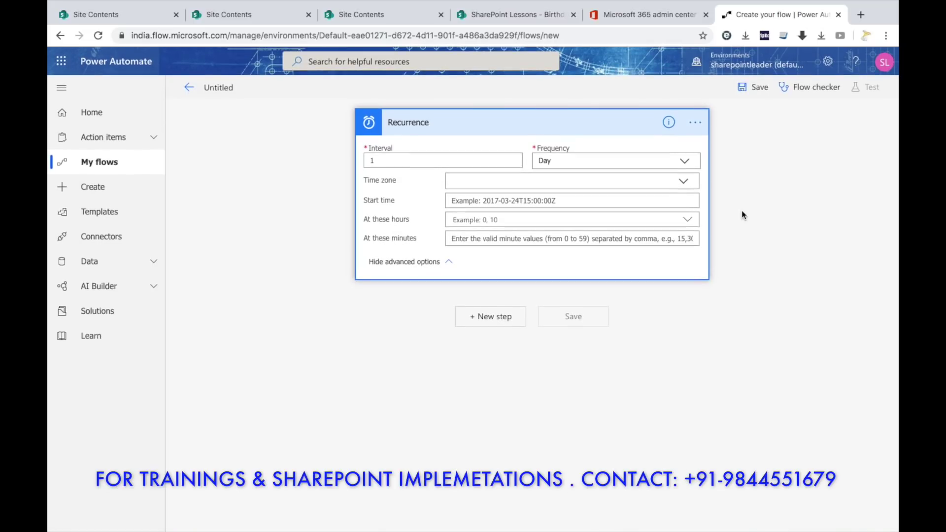
Add the Compose (Data Operations) action as a new step after Recurrence.
left_click(491, 318)
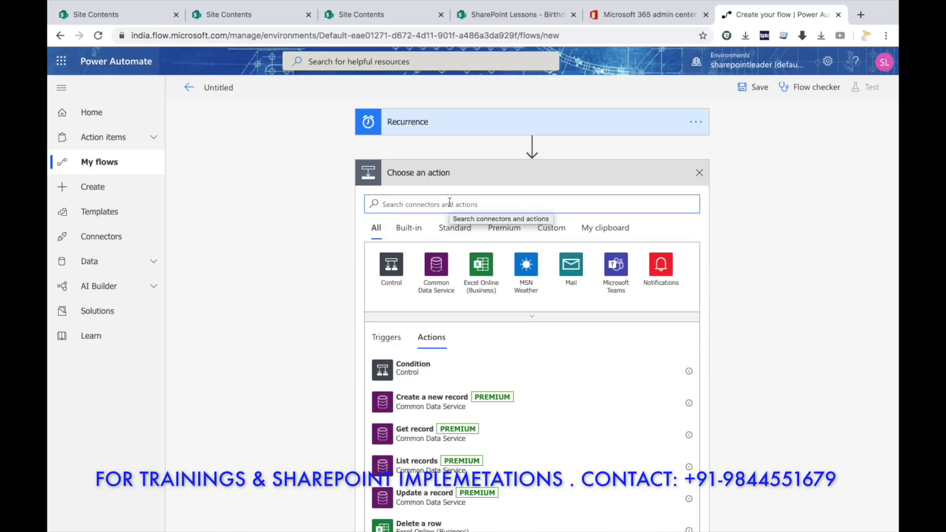
type("compo")
type("se")
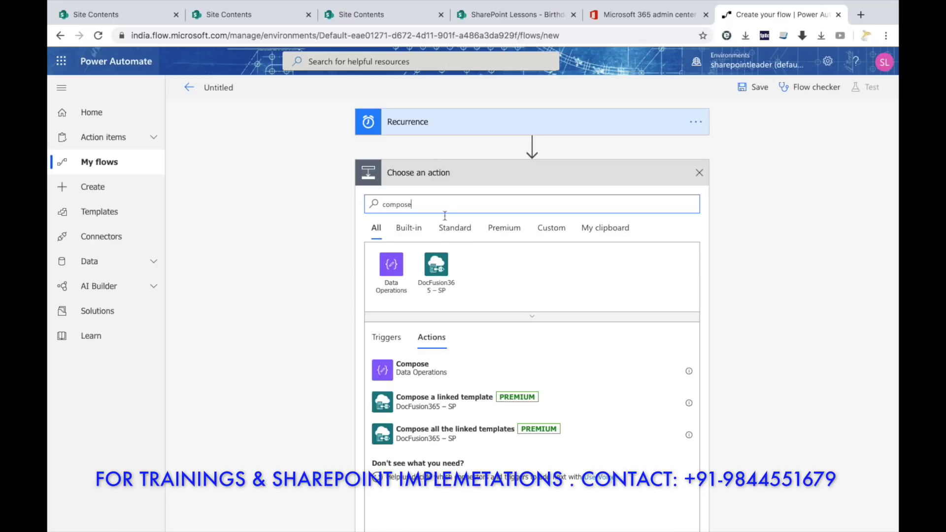
left_click(425, 365)
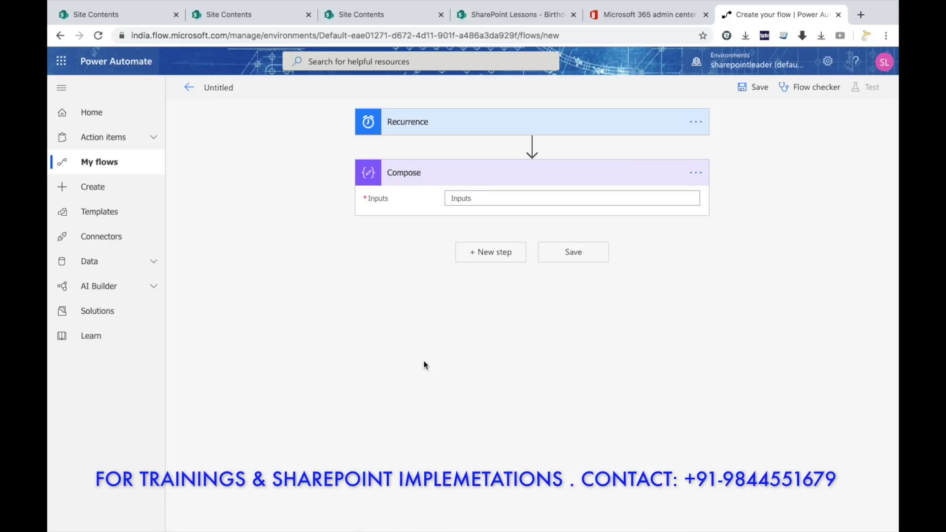
Set Compose Inputs to formatDateTime(utcNow(),'MM-dd') and add a new step below it.
left_click(555, 196)
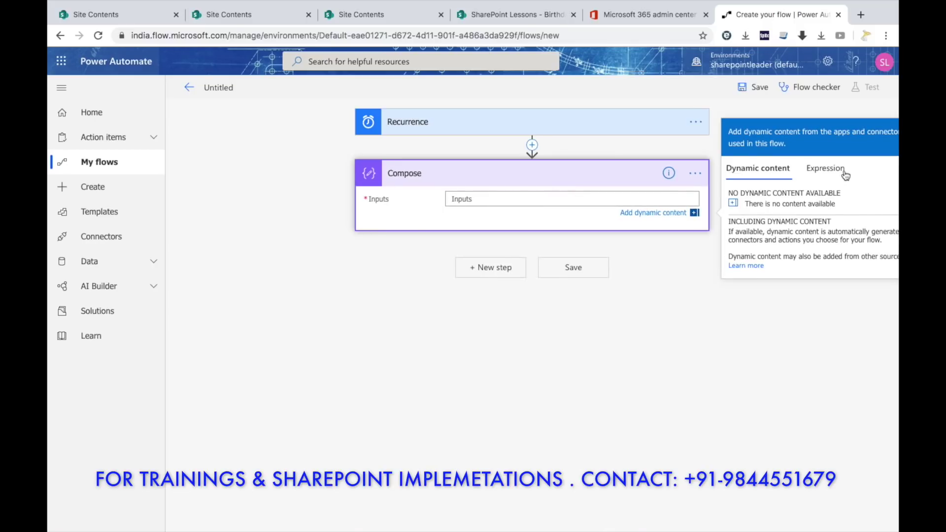
left_click(829, 172)
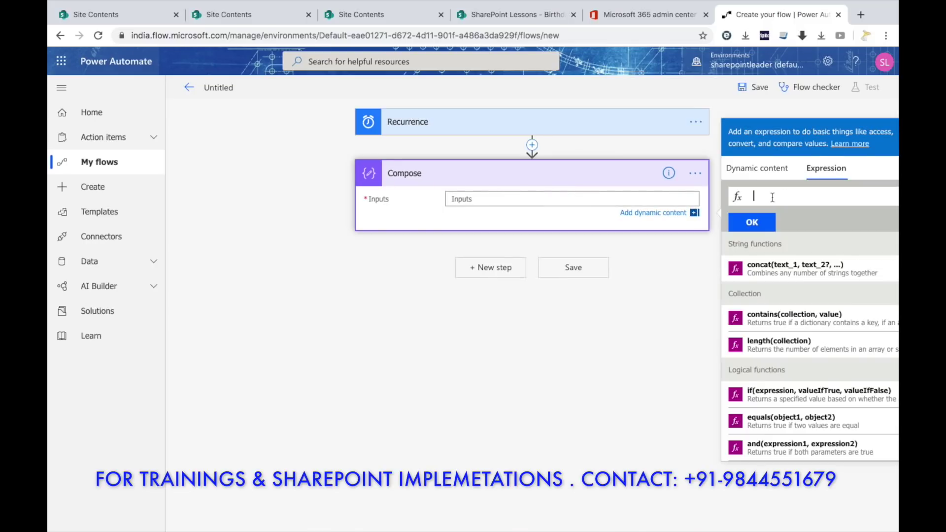
type("for")
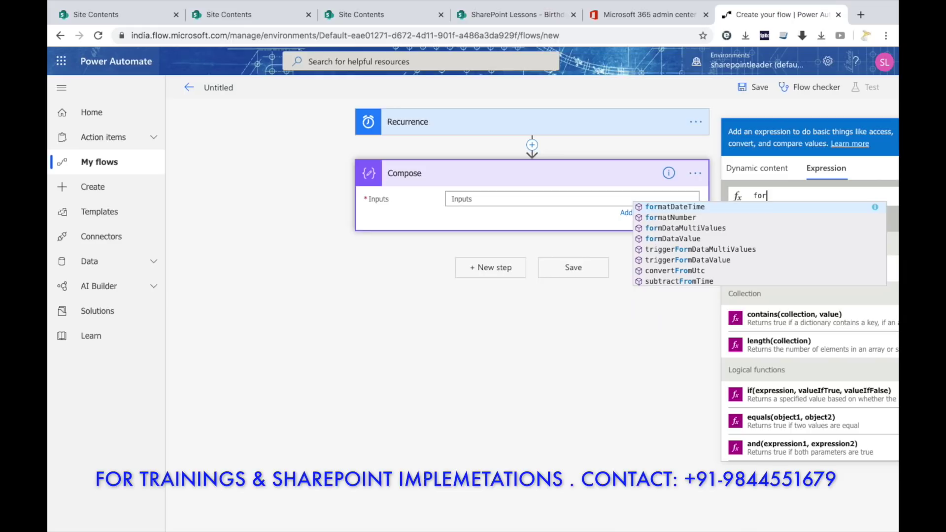
type("ma")
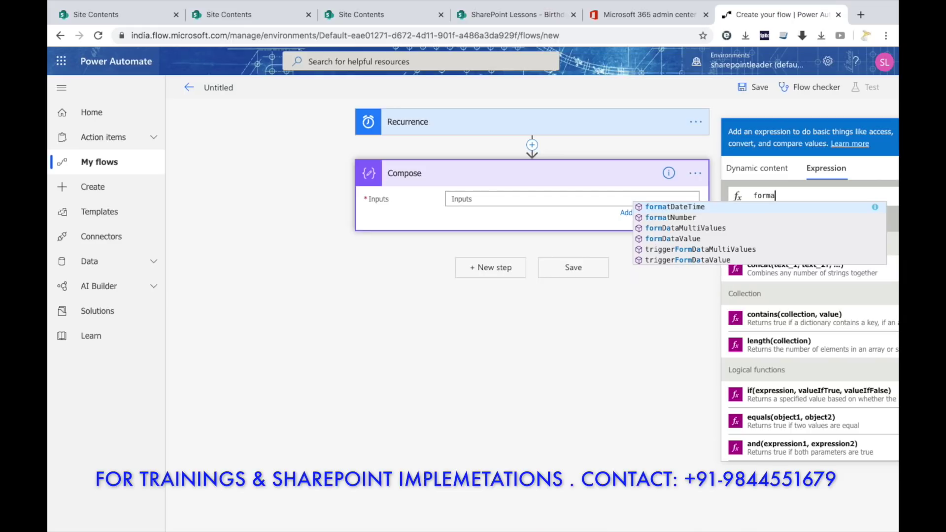
type("tdate")
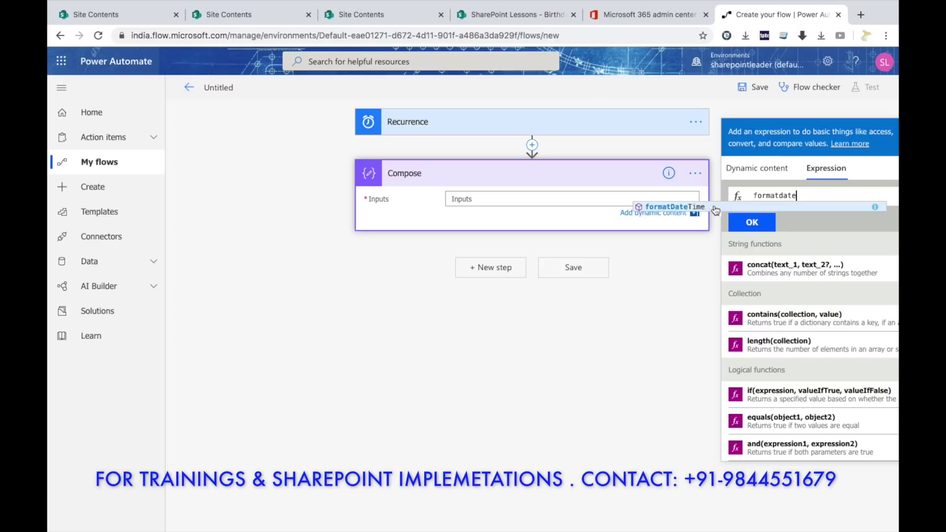
left_click(714, 210)
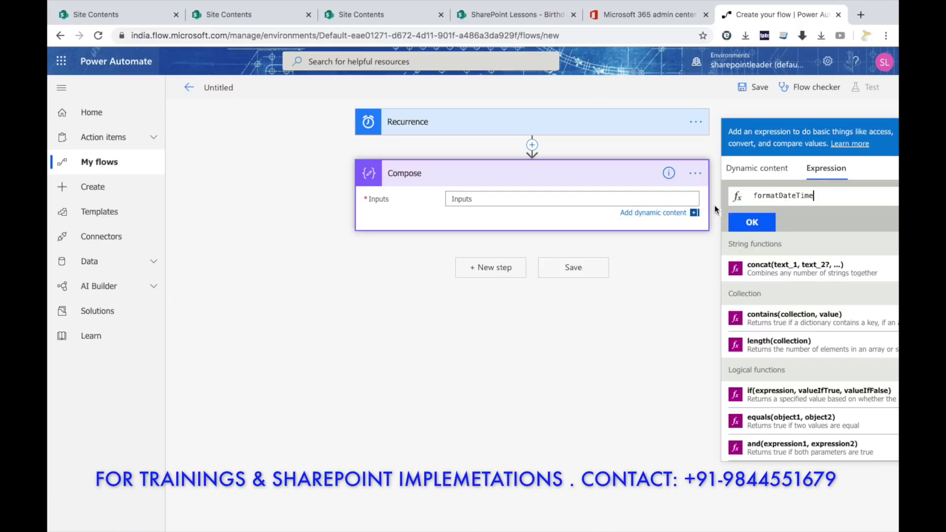
type("(utc")
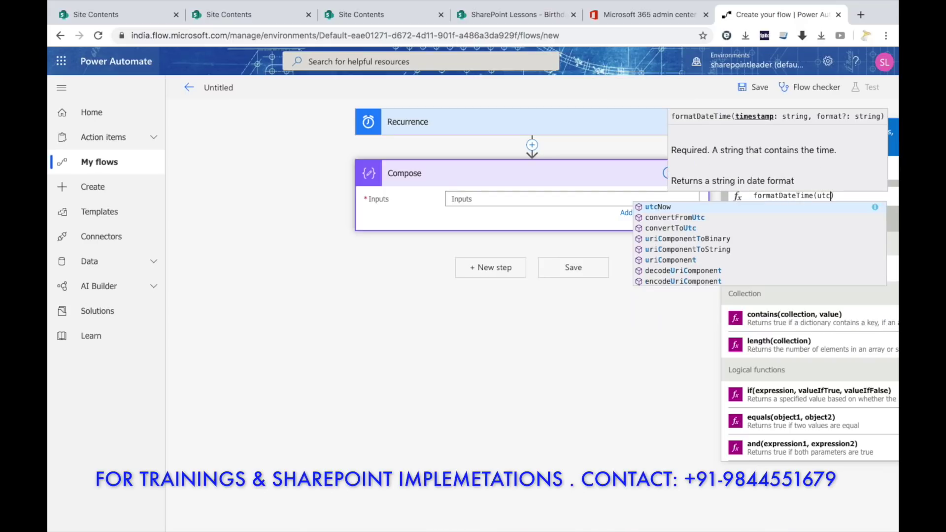
left_click(662, 209)
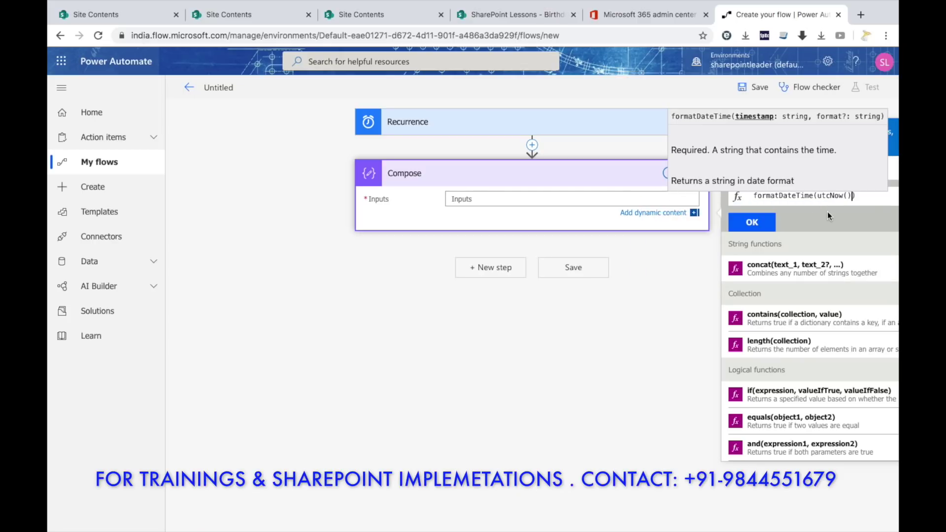
type(",")
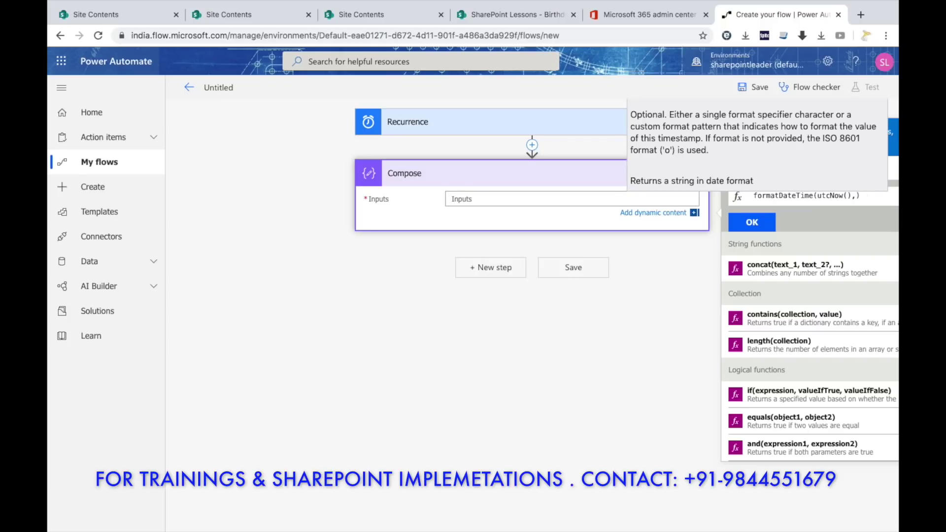
type("'MM-dd")
left_click(774, 219)
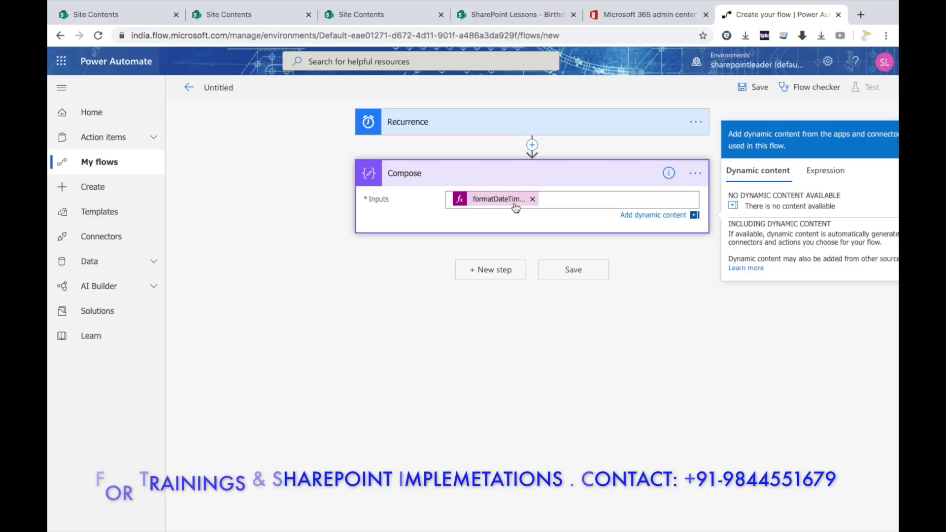
left_click(492, 270)
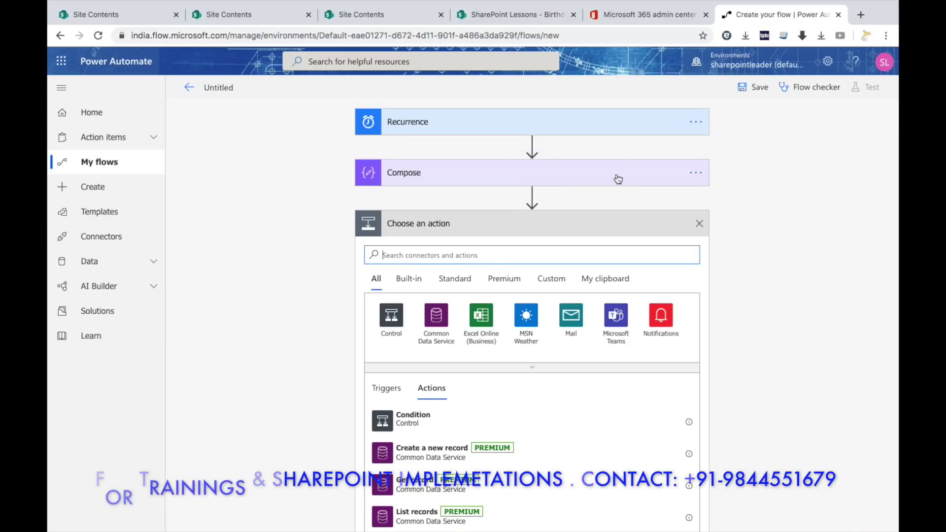
Rename the Compose card to TodaysDate from its options menu.
left_click(697, 173)
left_click(763, 191)
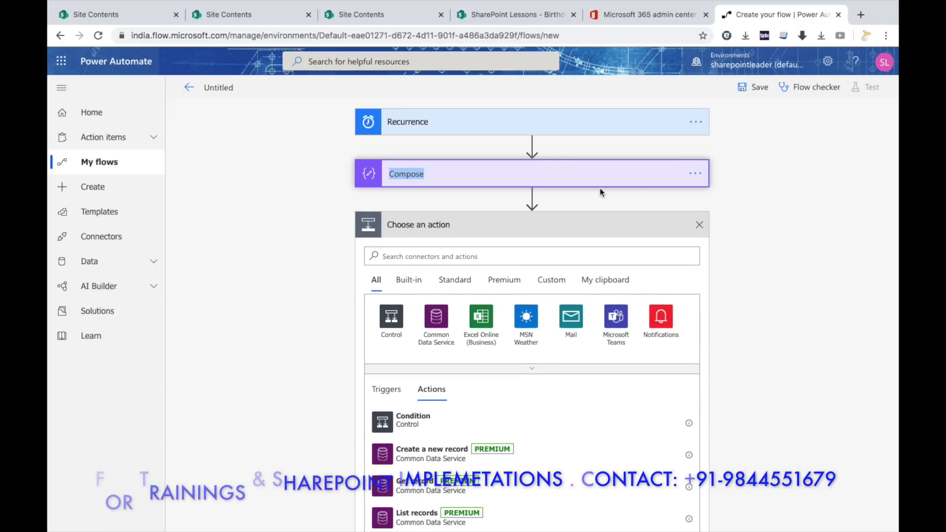
type("Today")
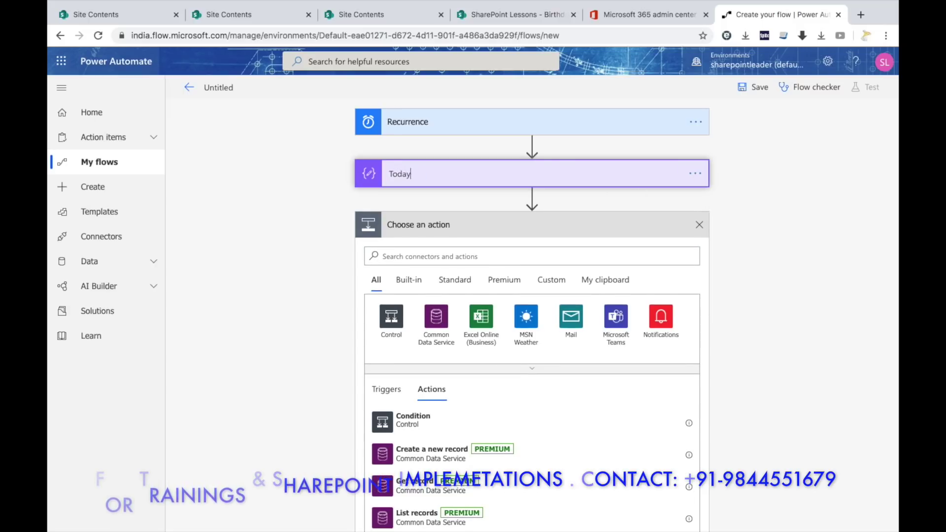
type("sDate")
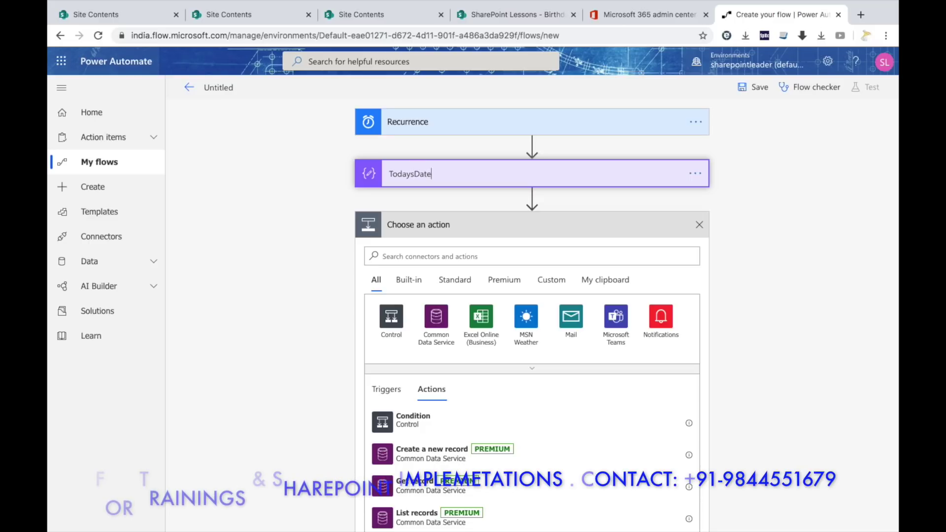
left_click(743, 175)
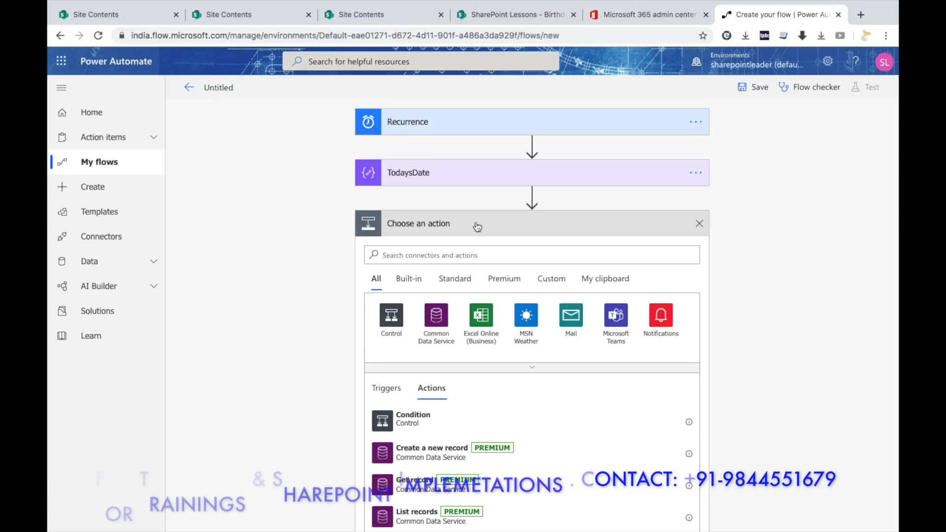
left_click(446, 252)
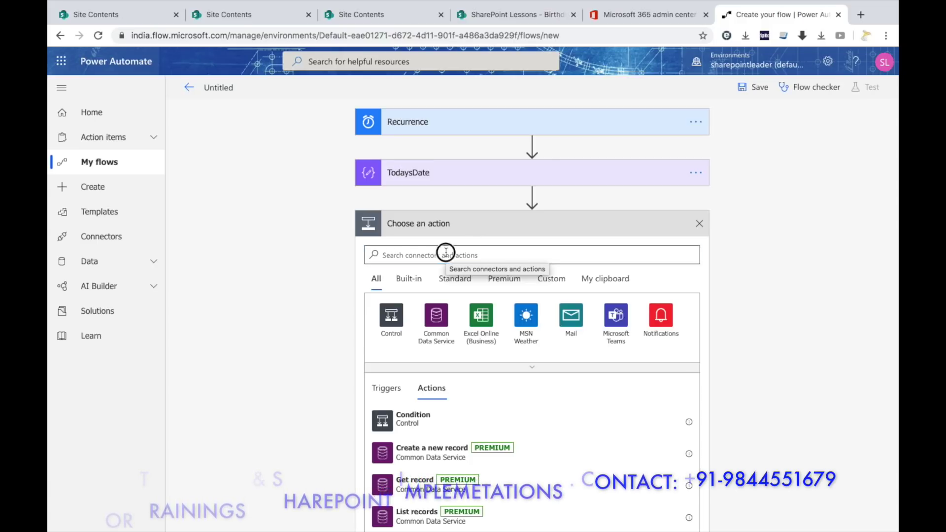
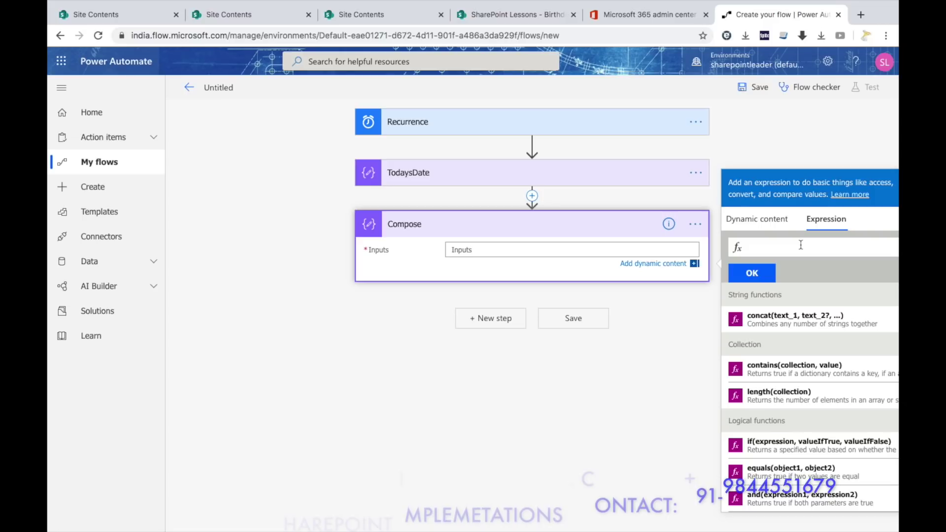
Begin an expression for the Compose input, first typing outputs('TodaysDate'),'-'.
left_click(598, 173)
left_click(588, 281)
left_click(825, 263)
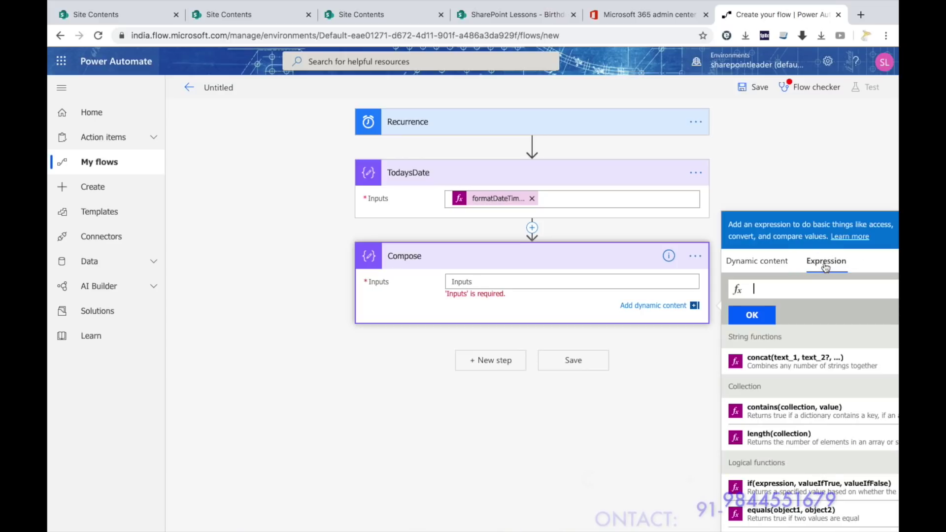
left_click(775, 292)
type("outputs")
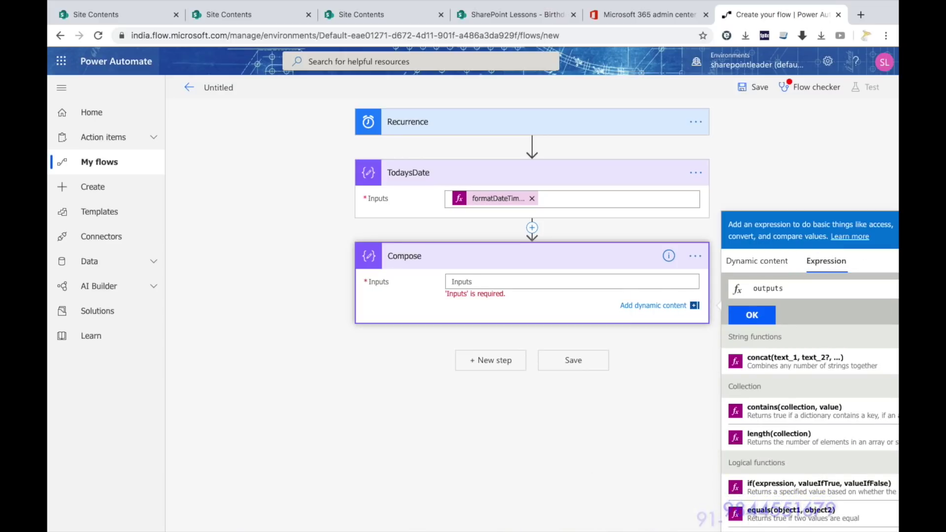
type("(")
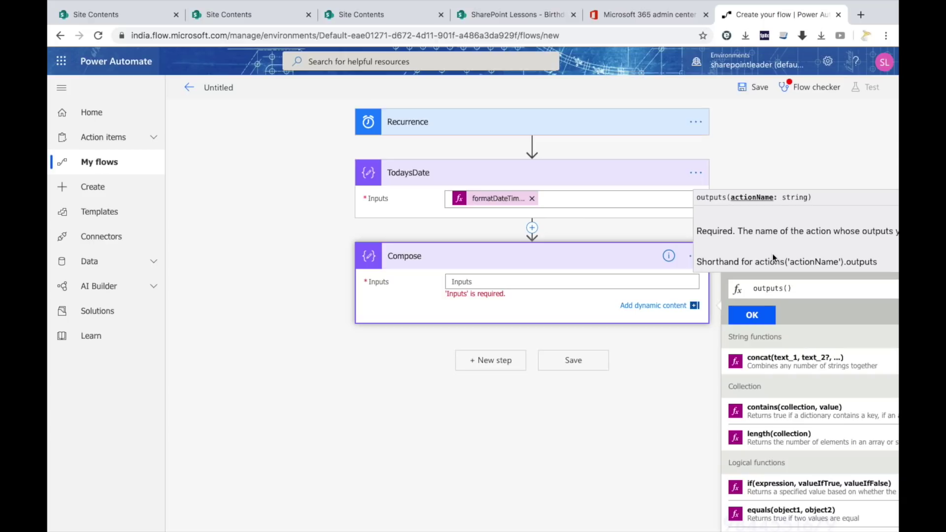
type("'TodaysDate'")
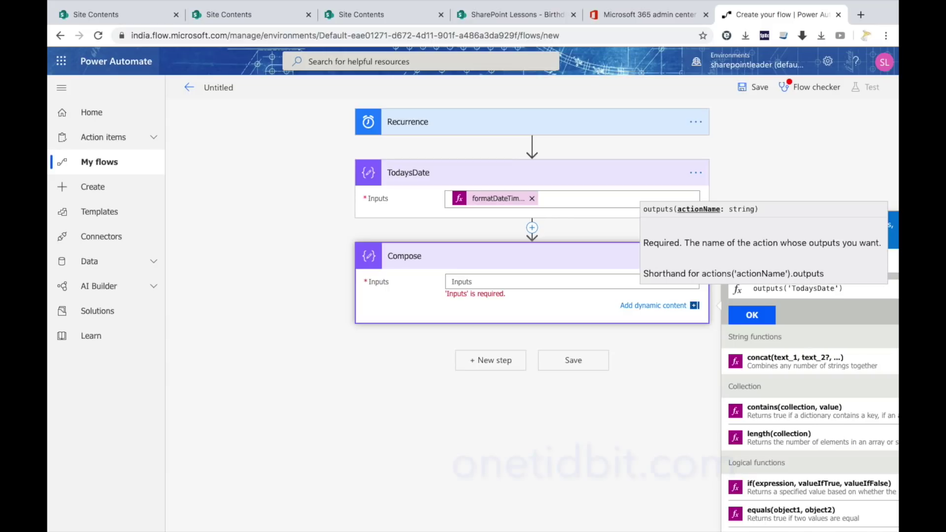
type(")")
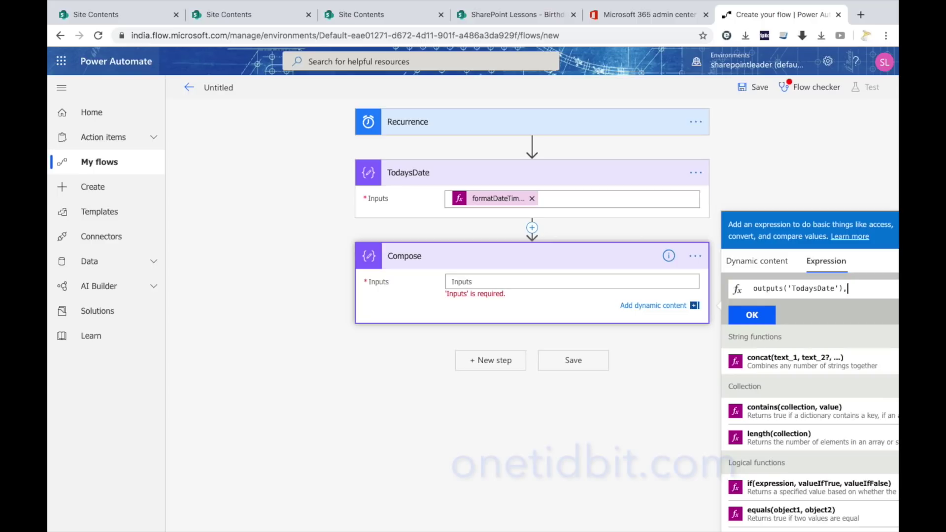
type(",'")
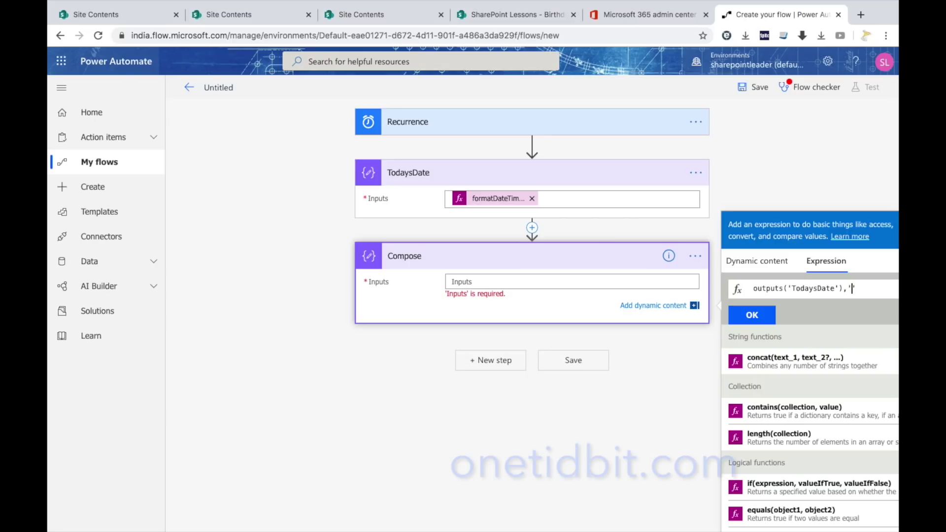
type("-'")
Rewrite the expression as split(outputs('TodaysDate'),'-' to split on the hyphen.
key("Left")
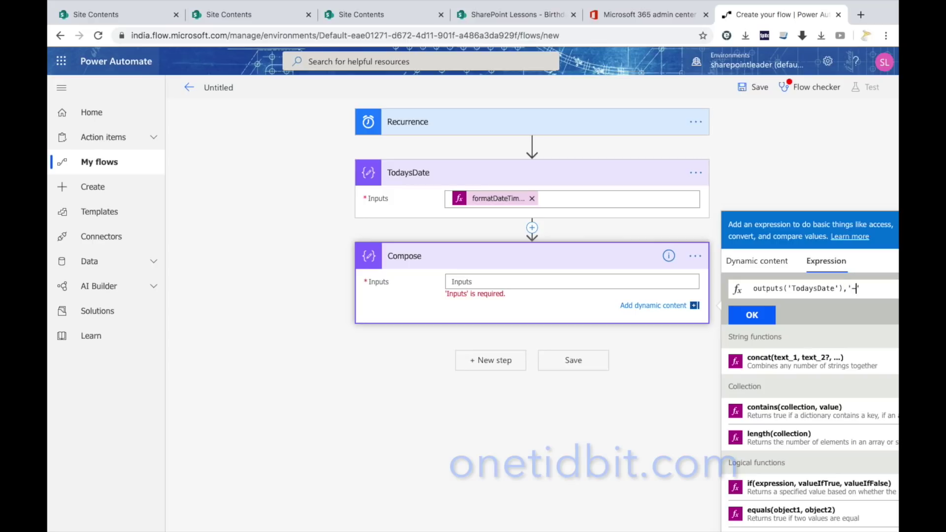
key("Delete")
key("BackSpace")
key("BackSpace")
key("BackSpace")
key("BackSpace")
key("BackSpace")
key("BackSpace")
key("BackSpace")
key("BackSpace")
key("BackSpace")
key("BackSpace")
key("BackSpace")
key("BackSpace")
key("BackSpace")
key("BackSpace")
key("BackSpace")
key("BackSpace")
key("BackSpace")
key("BackSpace")
key("BackSpace")
key("BackSpace")
key("BackSpace")
key("BackSpace")
key("BackSpace")
key("BackSpace")
type("split")
key("Escape")
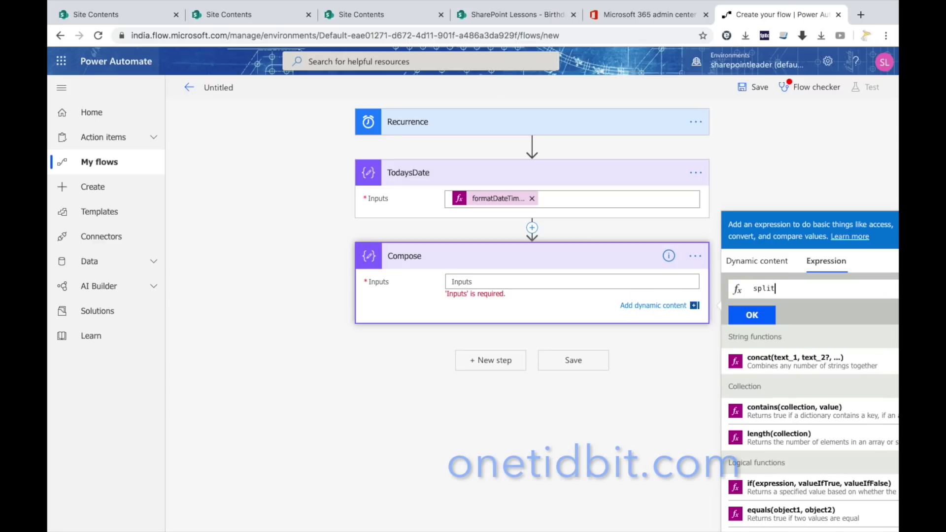
type("(ou")
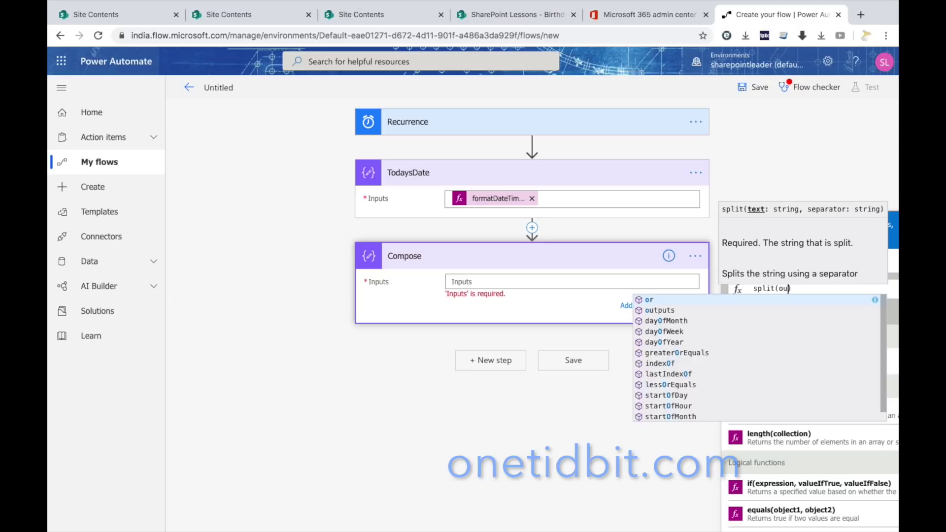
type("tputs")
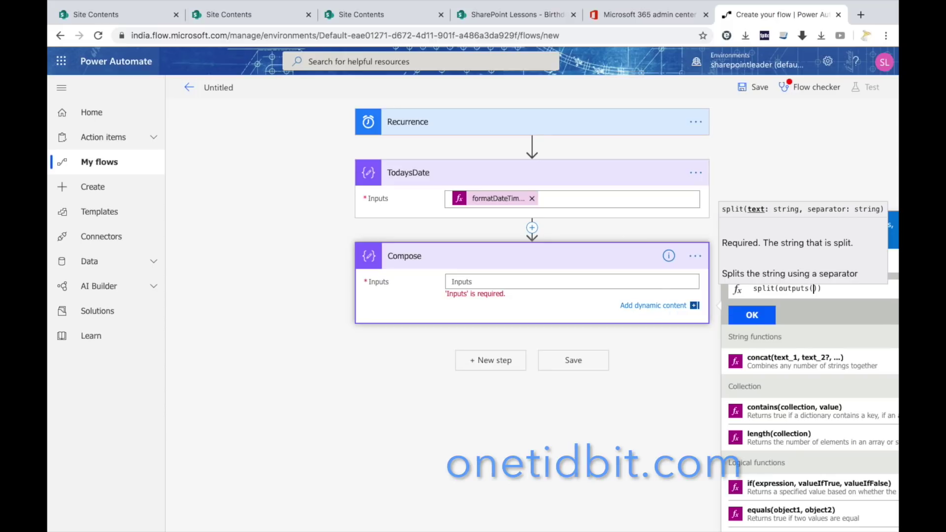
type("(")
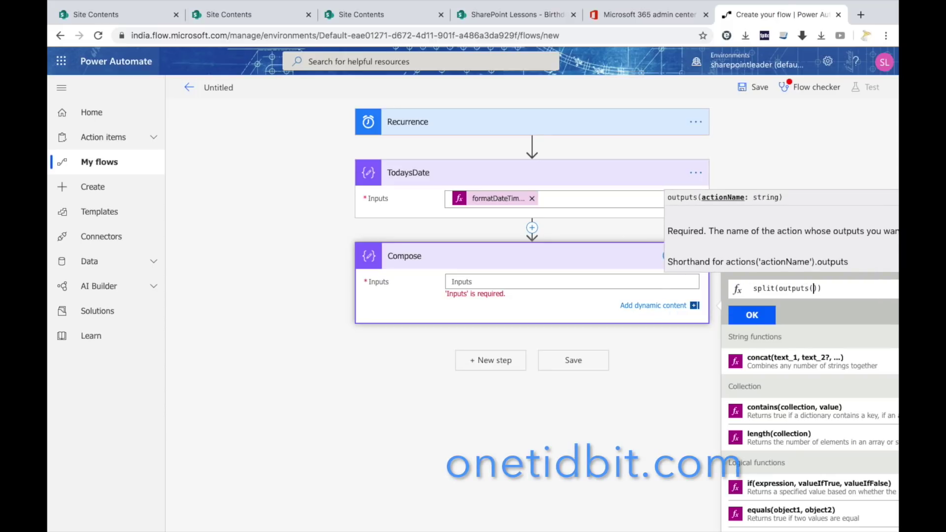
type("''")
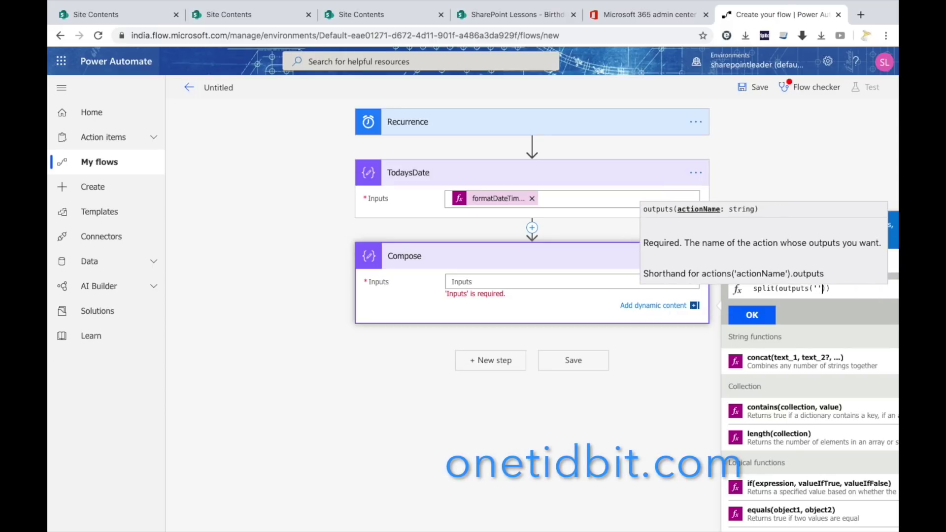
type("Todays")
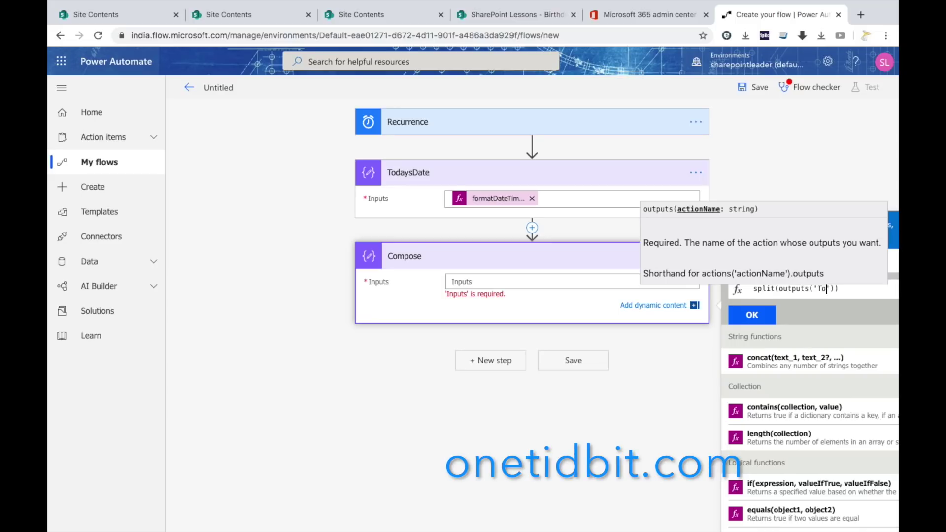
type("Date")
key("Right")
key("Right")
type(",'")
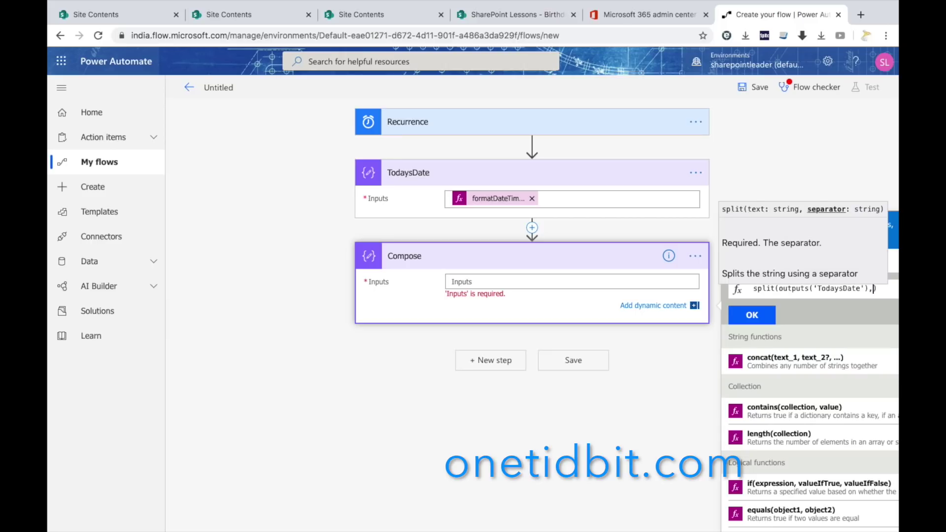
type("-")
Commit the split expression to the Compose input and rename the step 'Split MM-dd'.
left_click(753, 314)
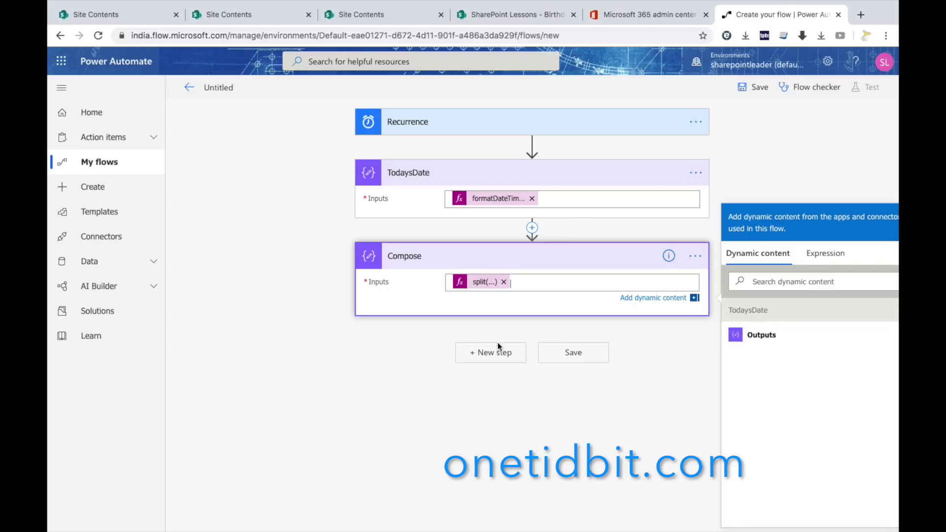
left_click(695, 256)
left_click(730, 270)
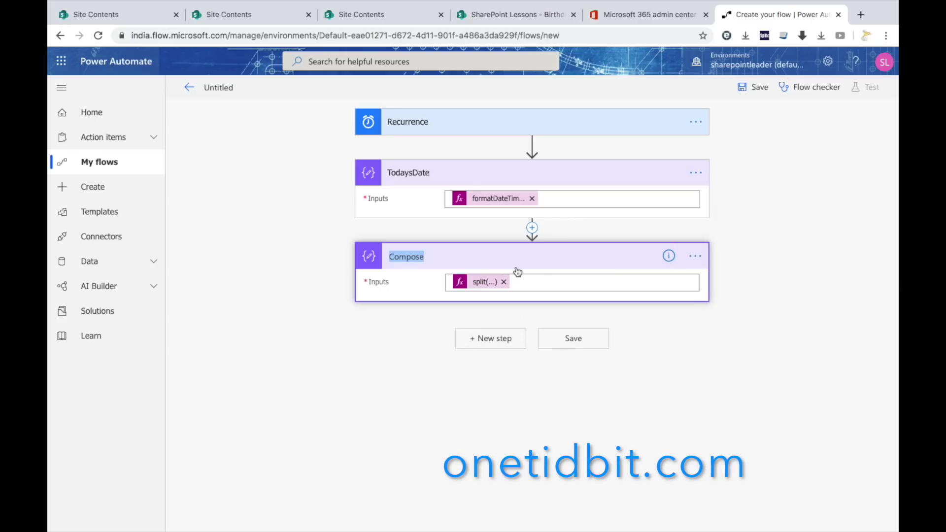
type("Split MM-dd")
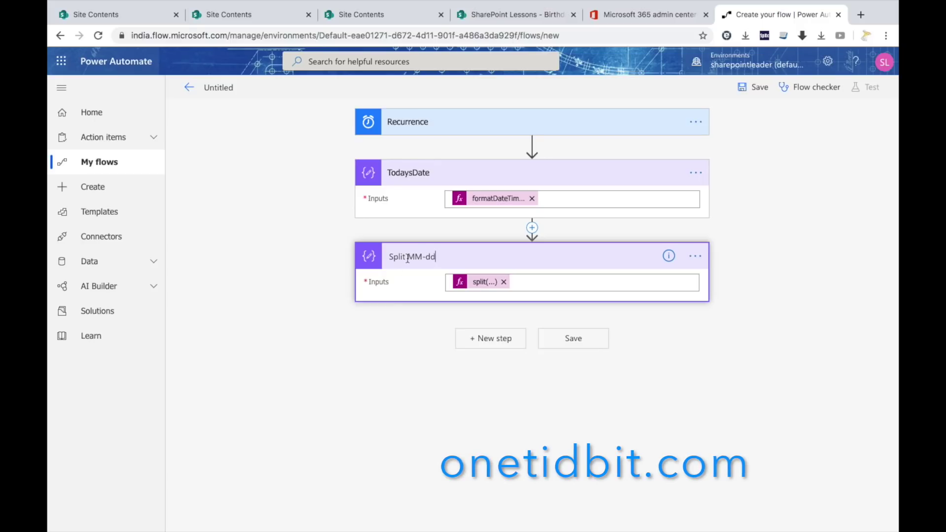
Add a new Data Operations Compose step after Split MM-dd.
left_click(488, 339)
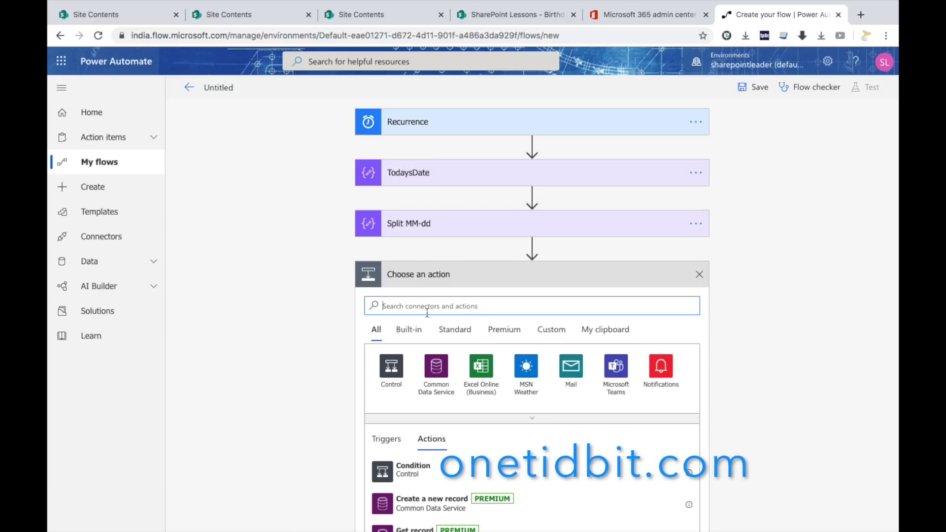
type("compose")
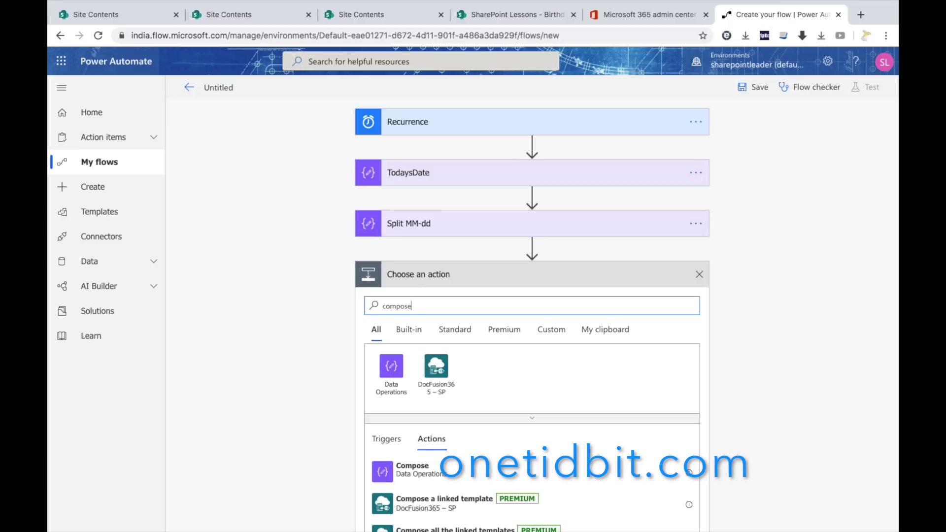
left_click(394, 365)
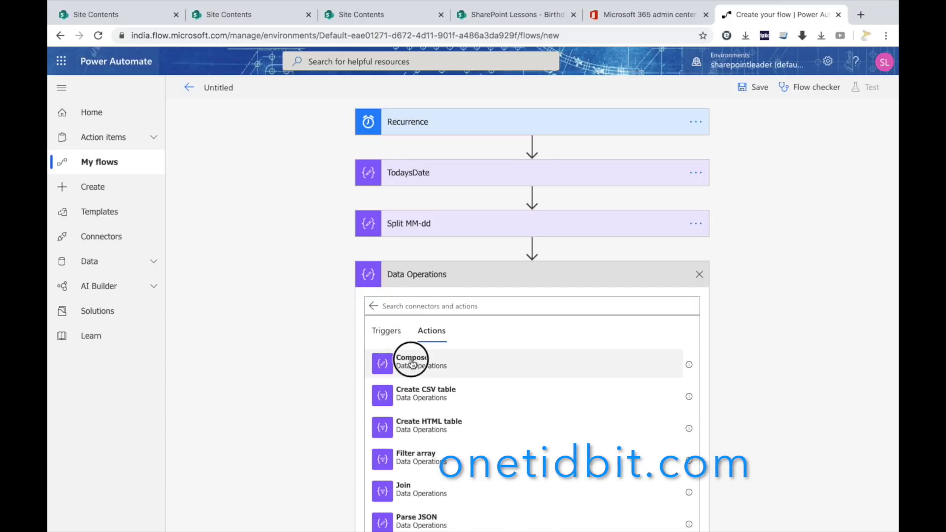
left_click(404, 366)
Set the new Compose input to the expression outputs('Split_MM-dd')?[0].
left_click(539, 301)
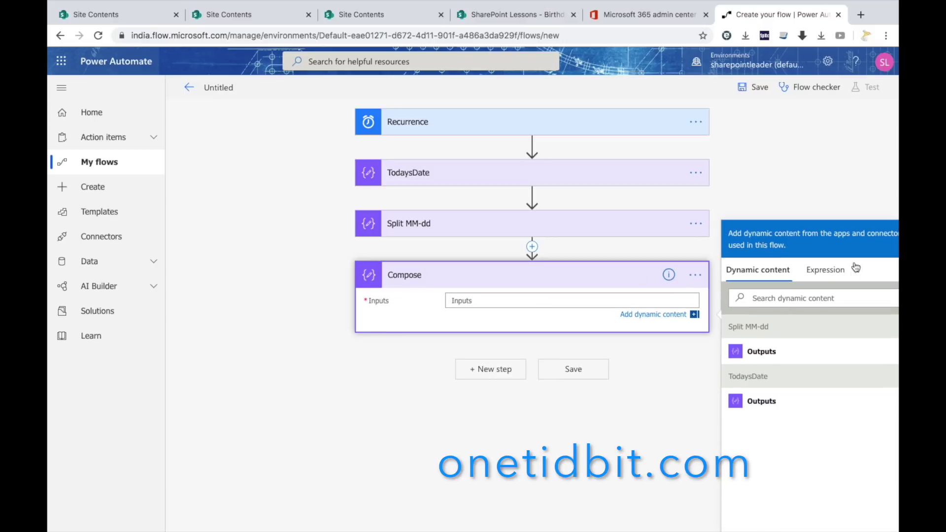
left_click(828, 270)
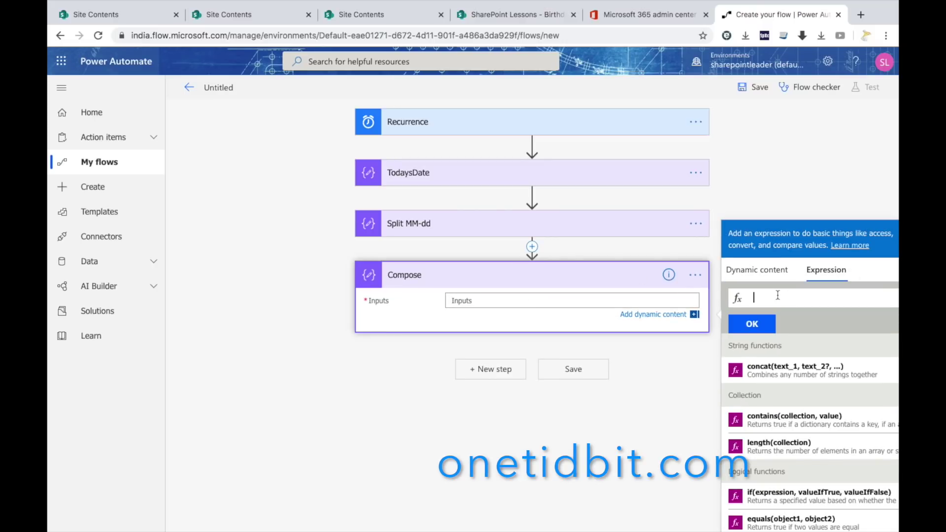
type("out")
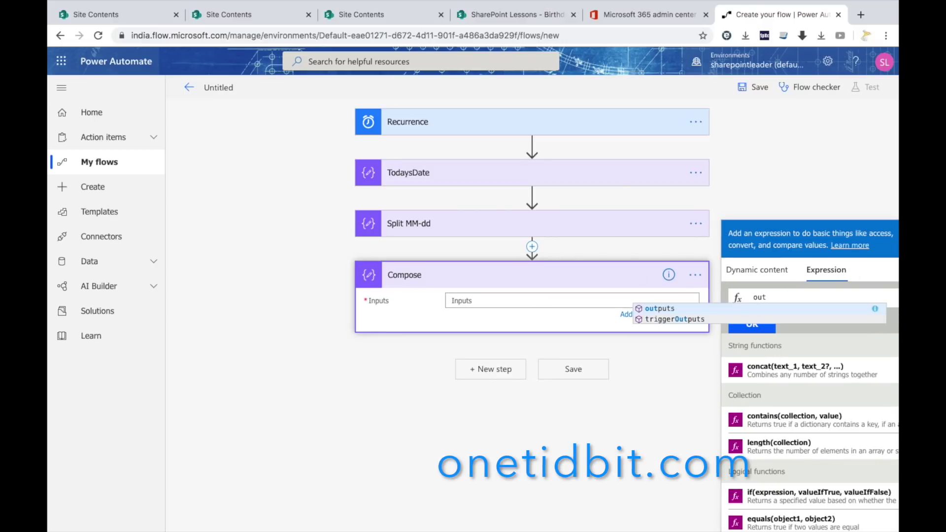
type("puts")
key("Escape")
type("(")
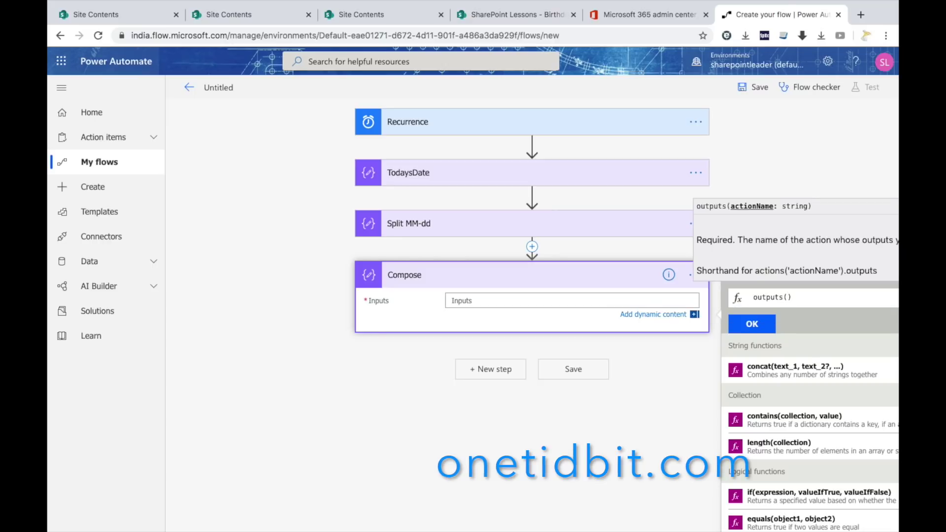
type("'")
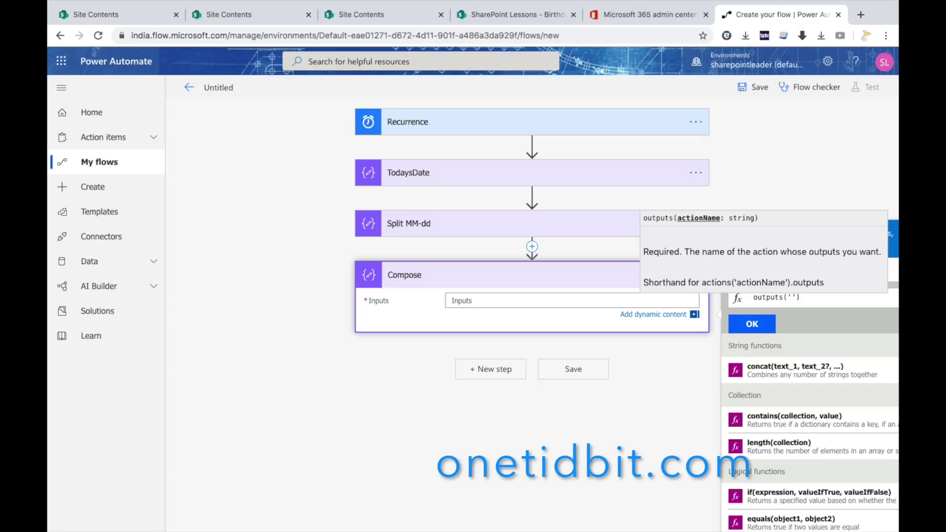
type("spl")
key("BackSpace")
key("BackSpace")
key("BackSpace")
type("Split")
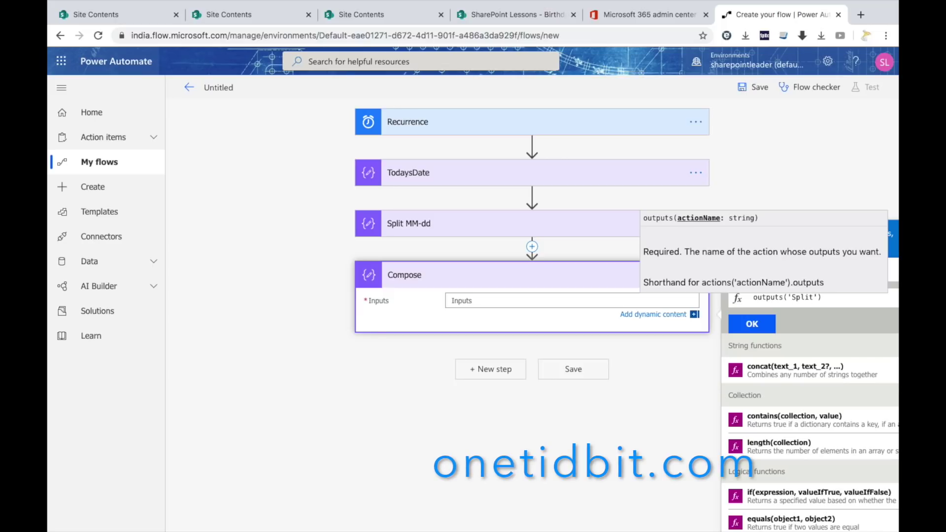
type("_MM-dd')?[0")
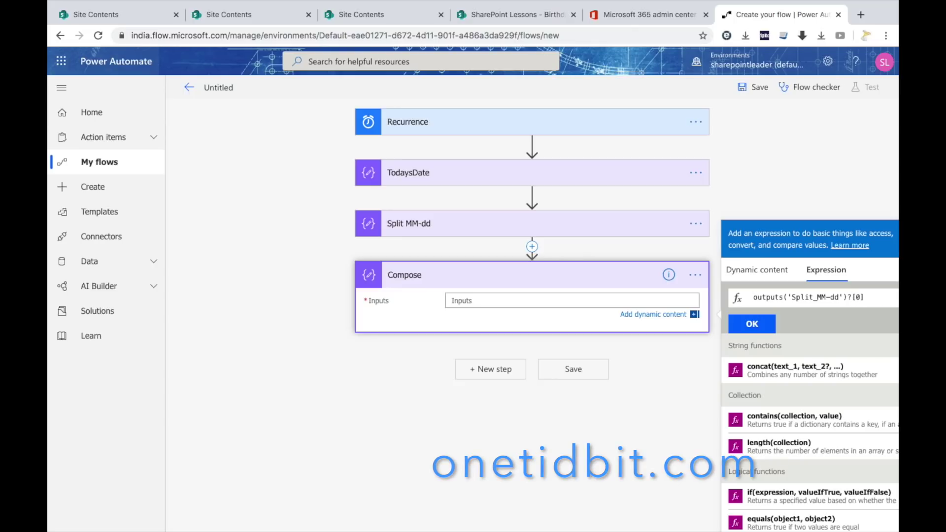
left_click(764, 329)
Rename the new Compose step to 'Set Month' and begin another step below it.
right_click(695, 275)
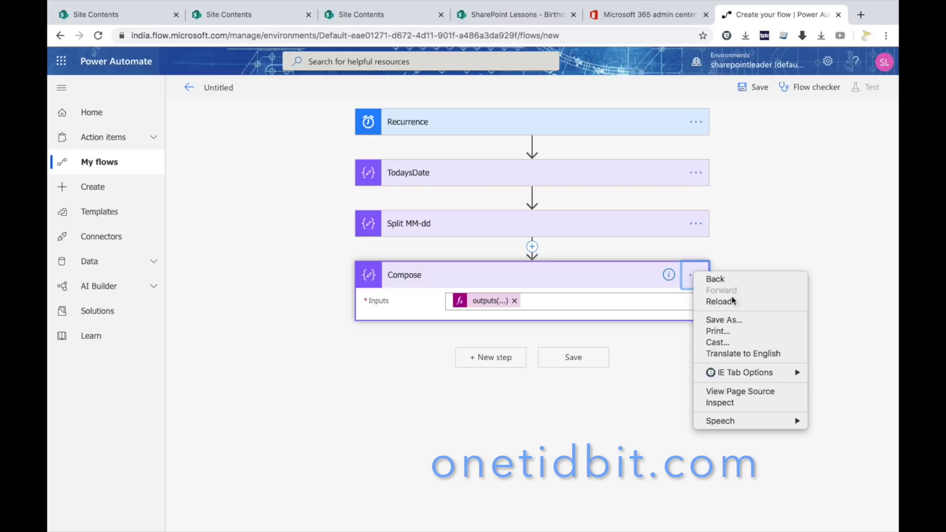
left_click(693, 277)
left_click(694, 277)
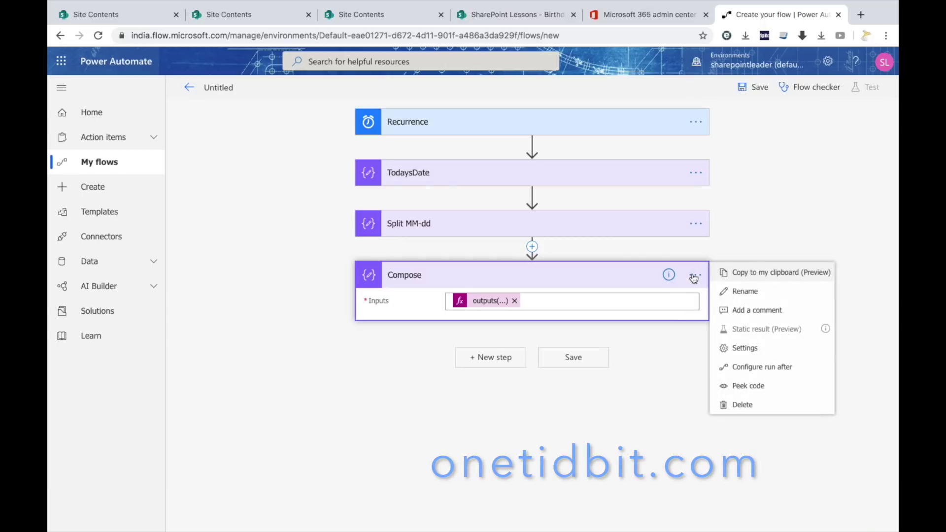
left_click(745, 291)
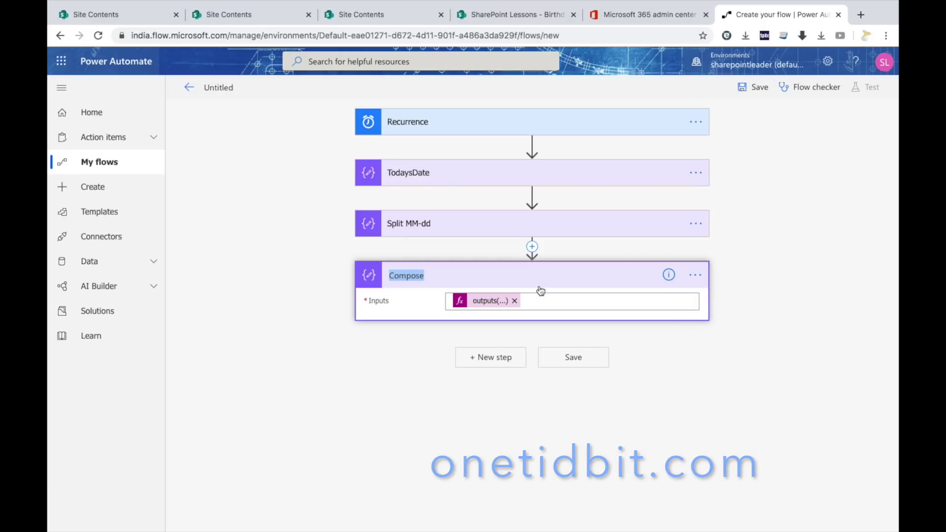
type("Set Month")
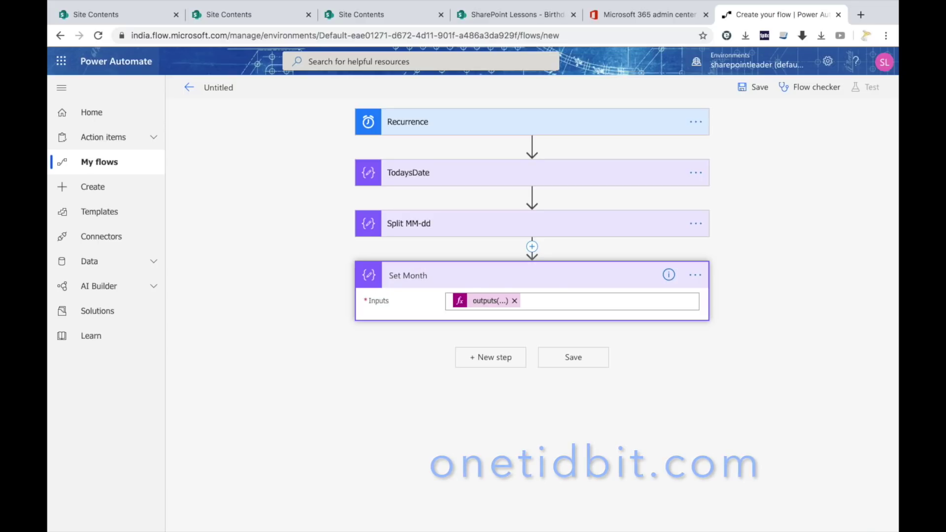
left_click(755, 291)
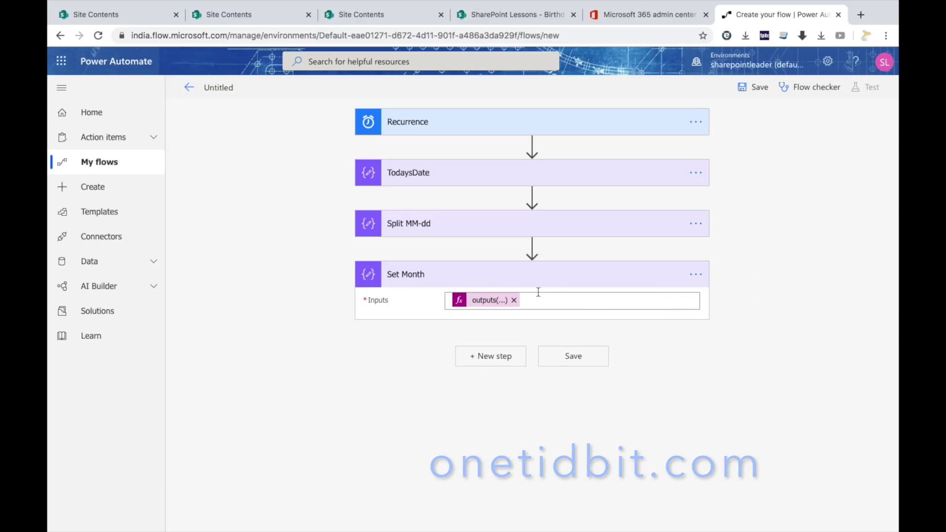
left_click(502, 356)
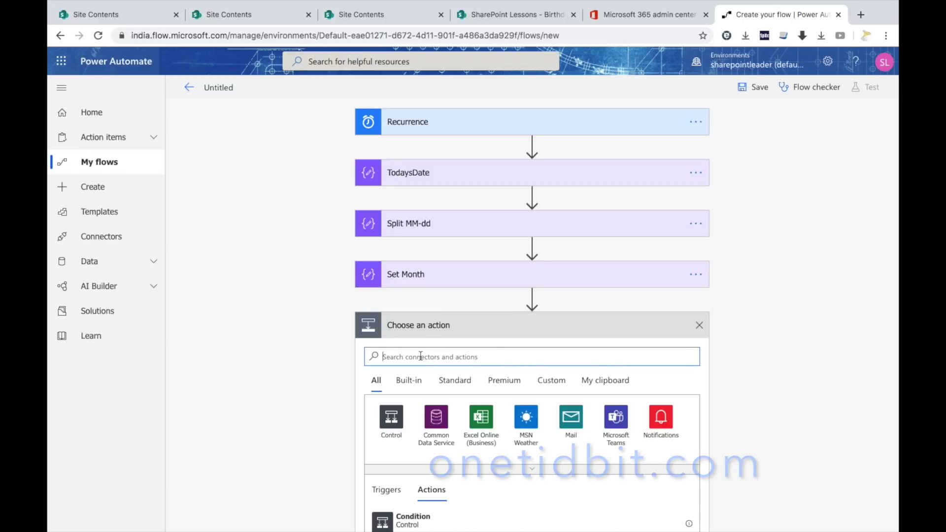
Add a Compose step with the input expression outputs('Split_MM-dd')?[1].
type("compose")
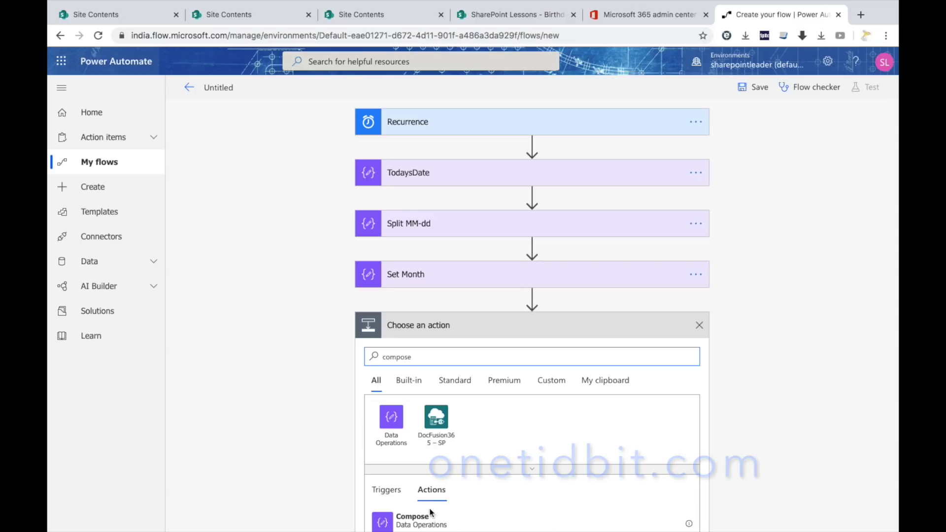
left_click(426, 518)
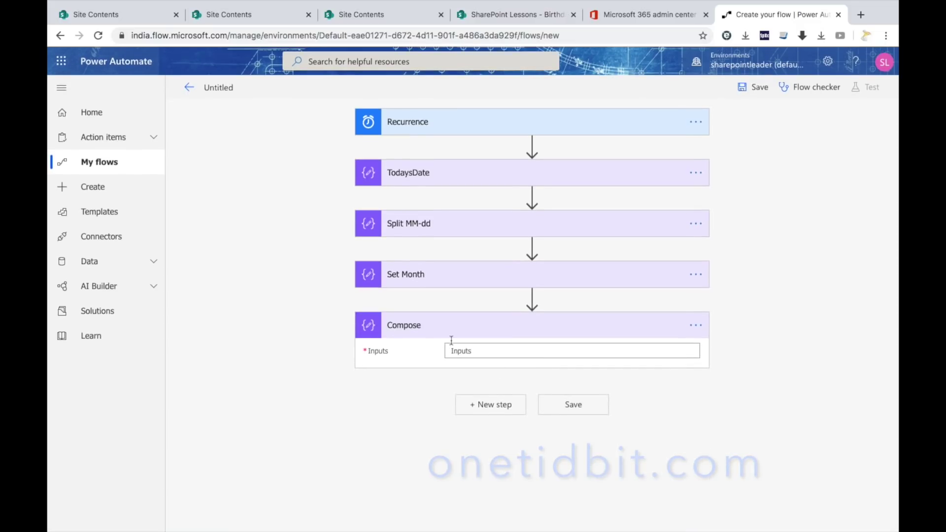
left_click(647, 349)
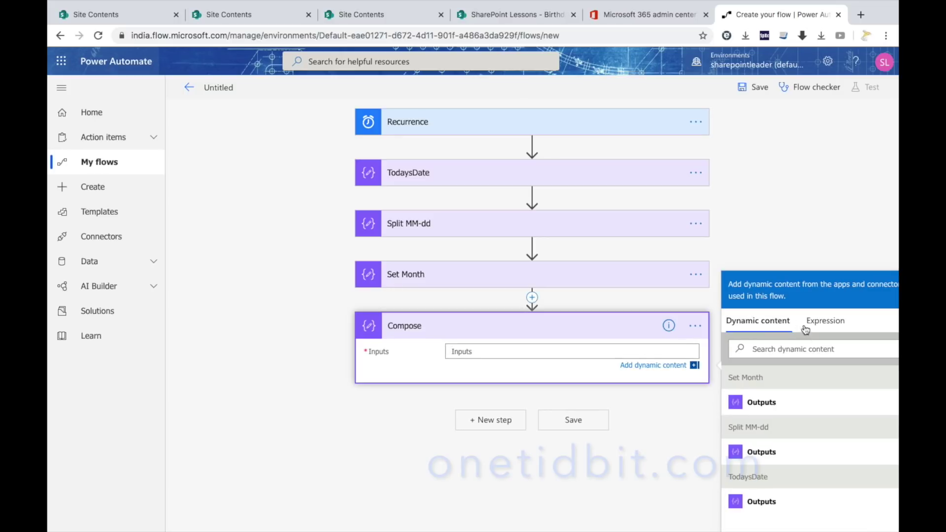
left_click(830, 325)
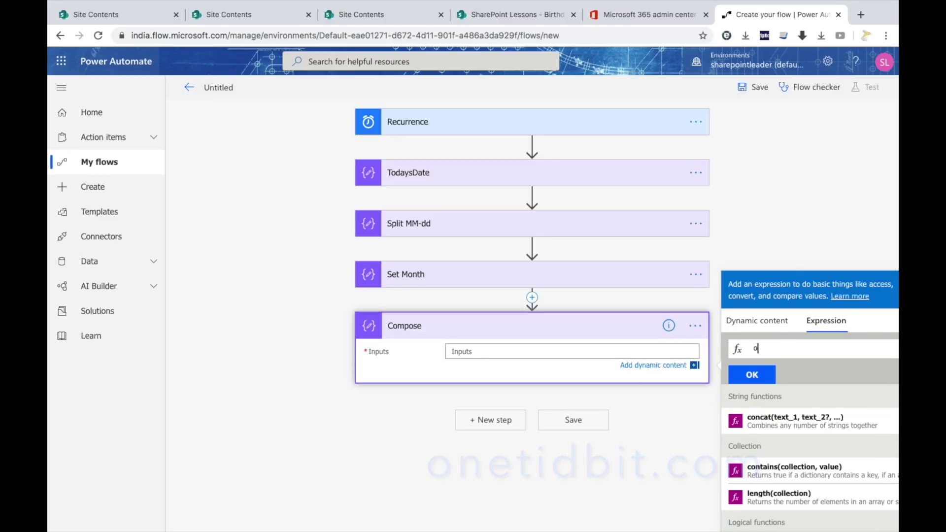
type("outputs")
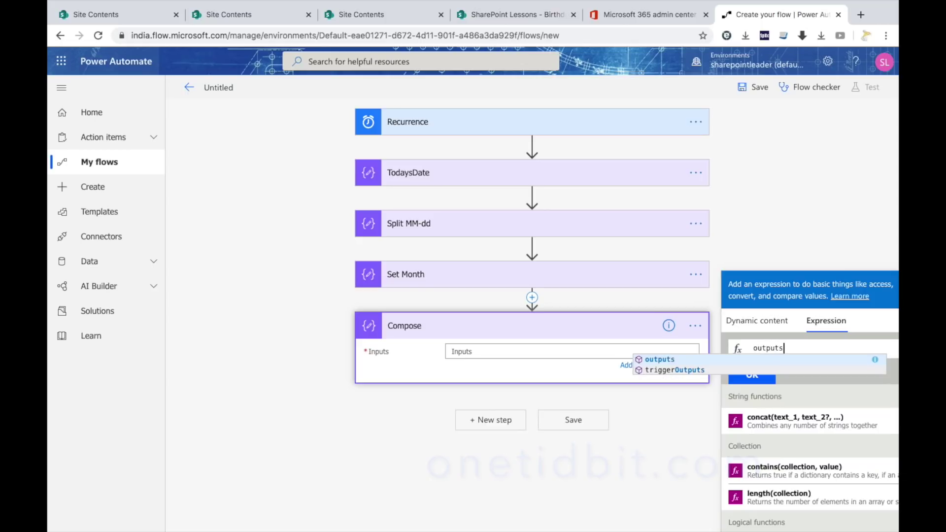
type("(")
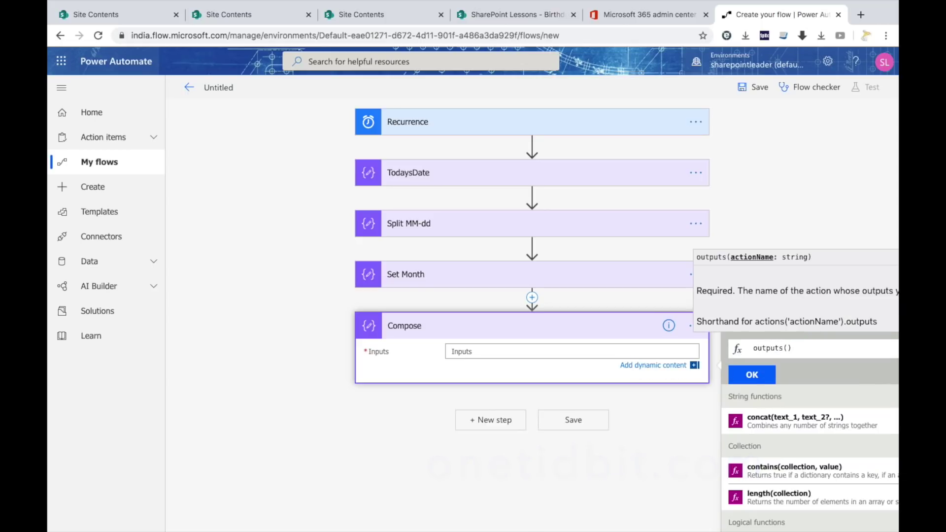
type("'")
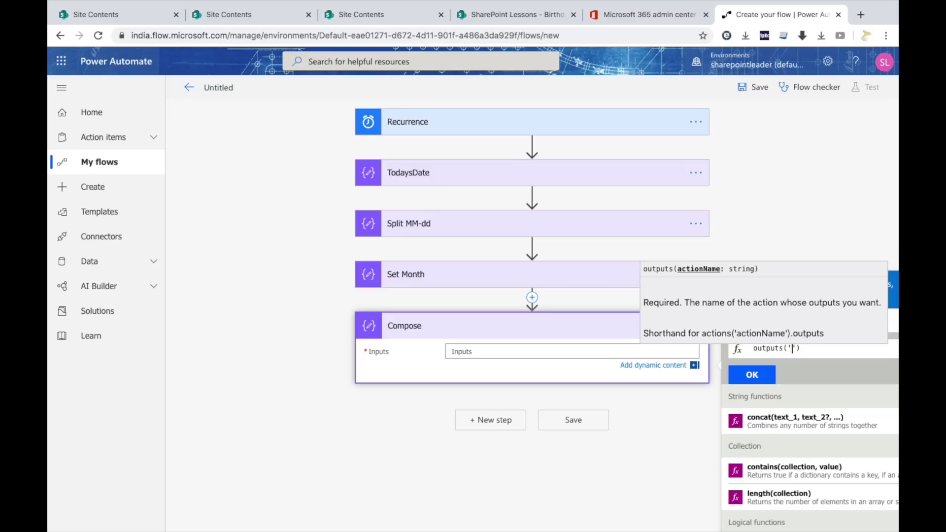
type("Split_MM-dd'")
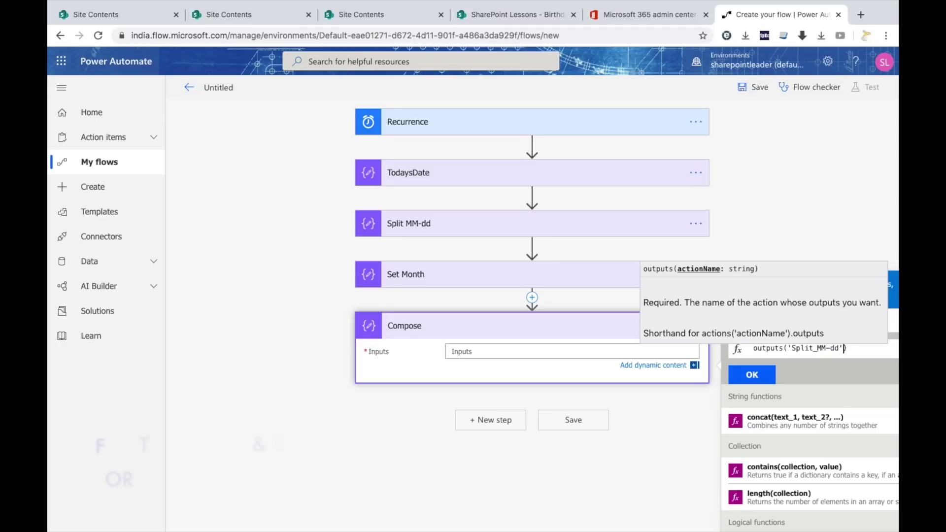
type(")?[1]")
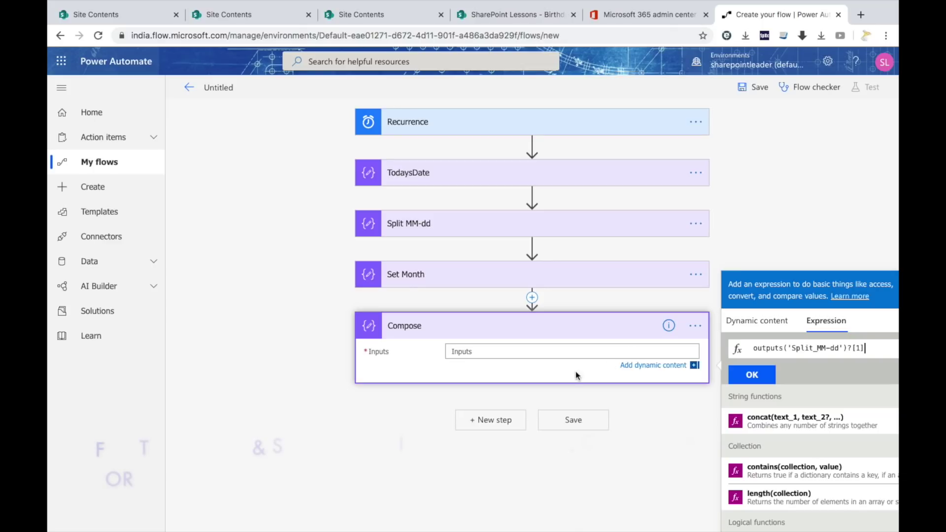
left_click(743, 375)
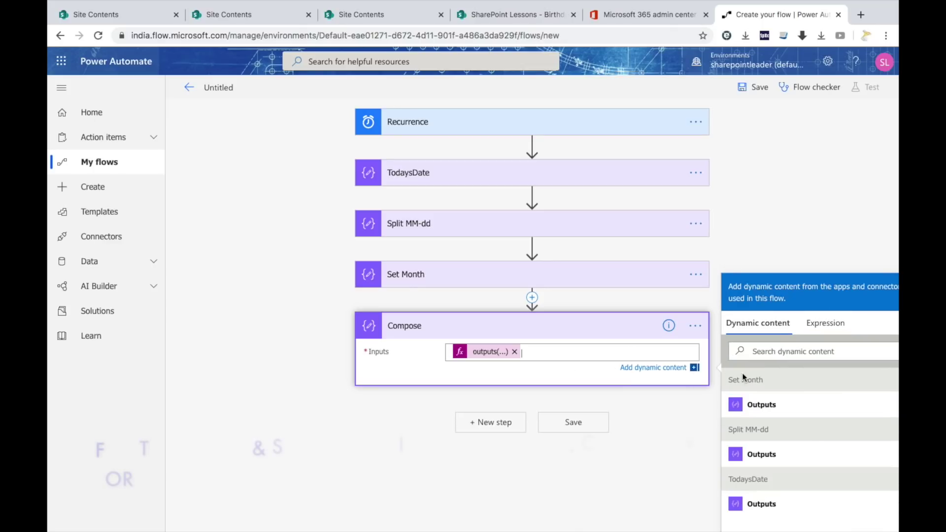
Rename that Compose step to 'Set day'.
left_click(696, 327)
left_click(746, 342)
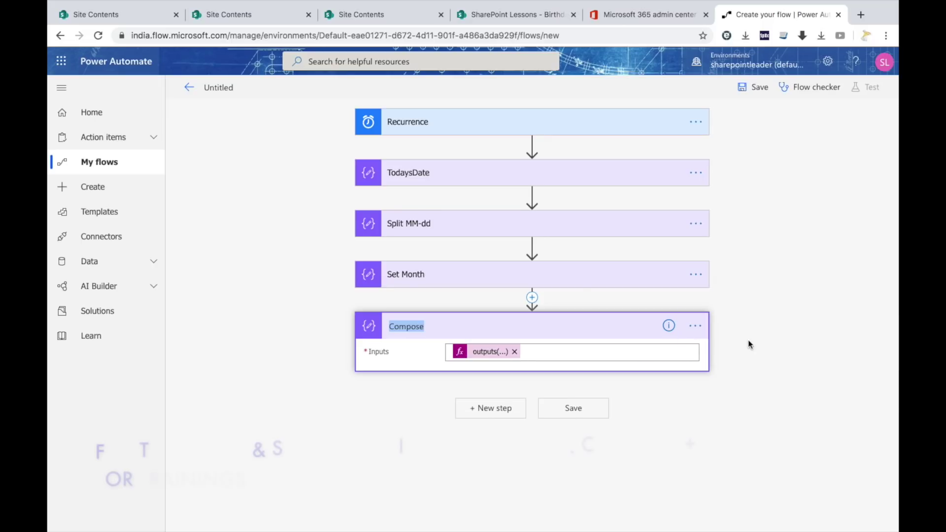
type("Set Da")
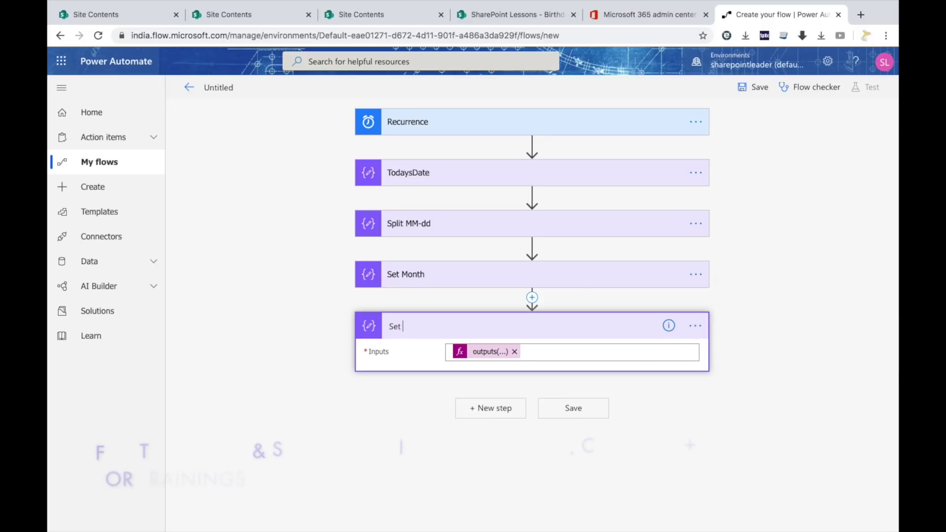
key("BackSpace")
key("BackSpace")
type("day")
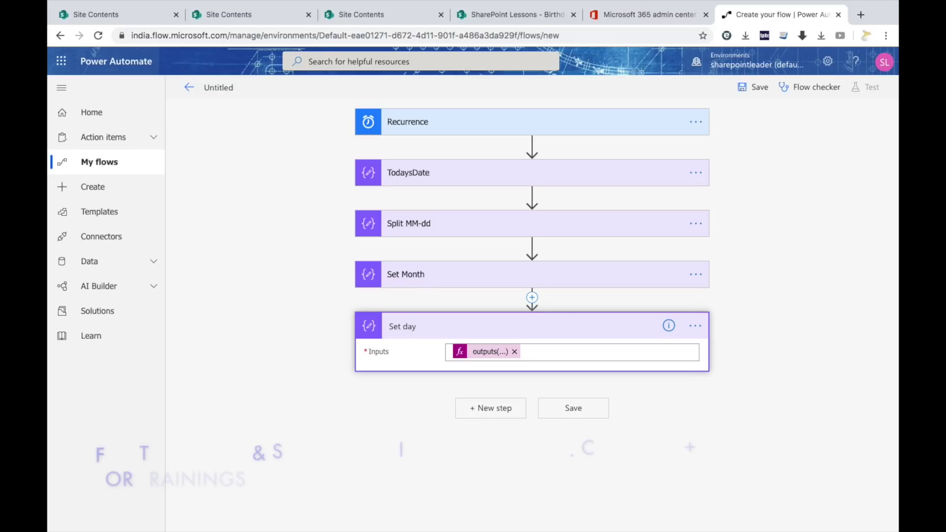
left_click(302, 324)
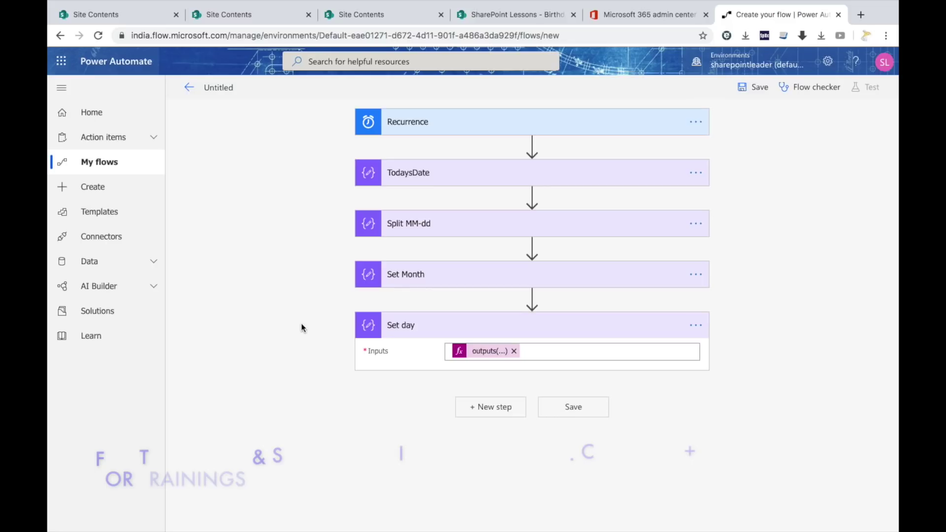
Add a SharePoint Get items action after Set day and list the available site addresses.
left_click(496, 409)
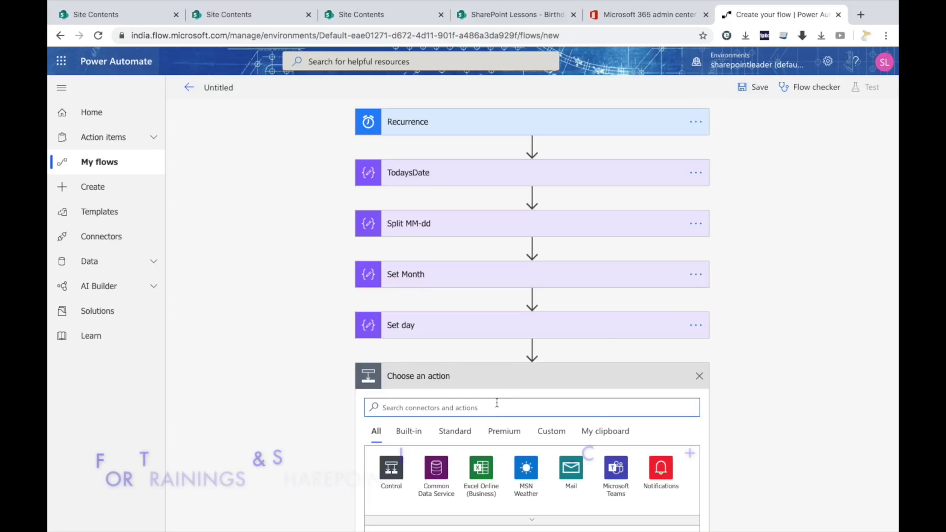
type("get")
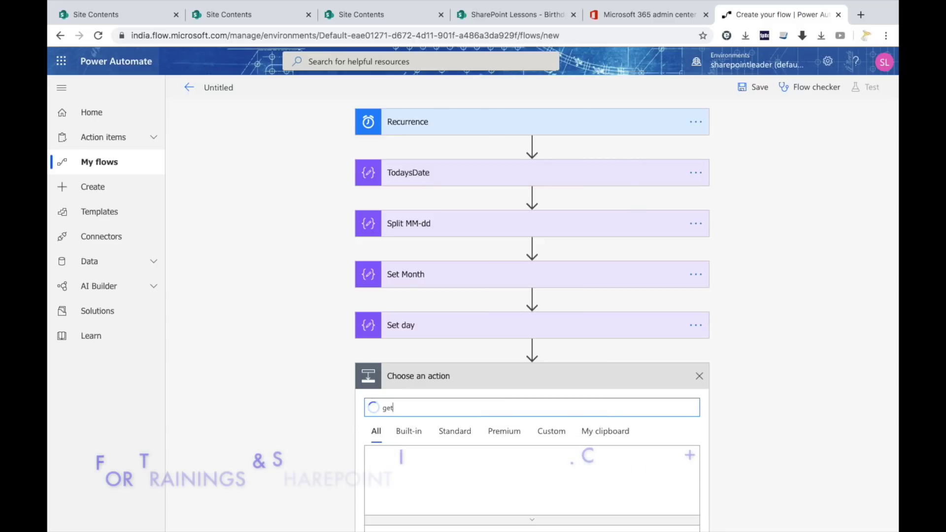
scroll(497, 409, "down", 5)
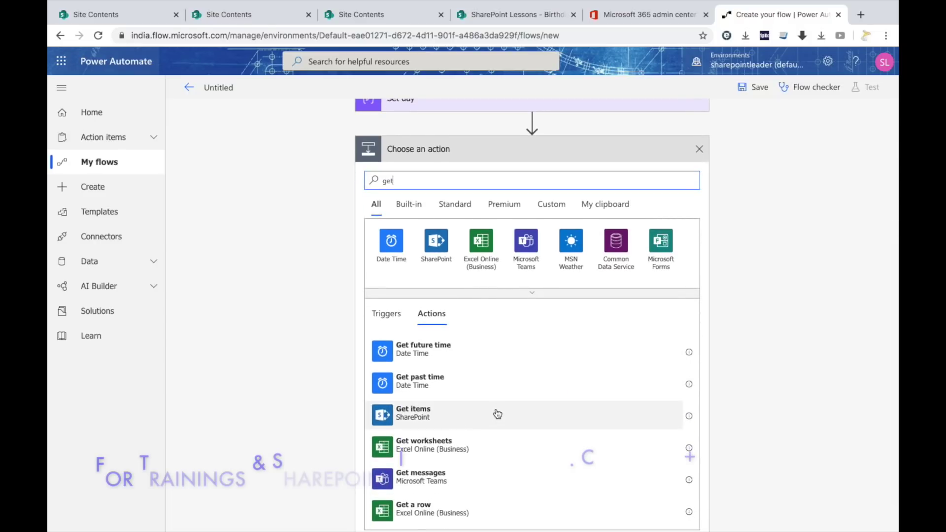
left_click(473, 413)
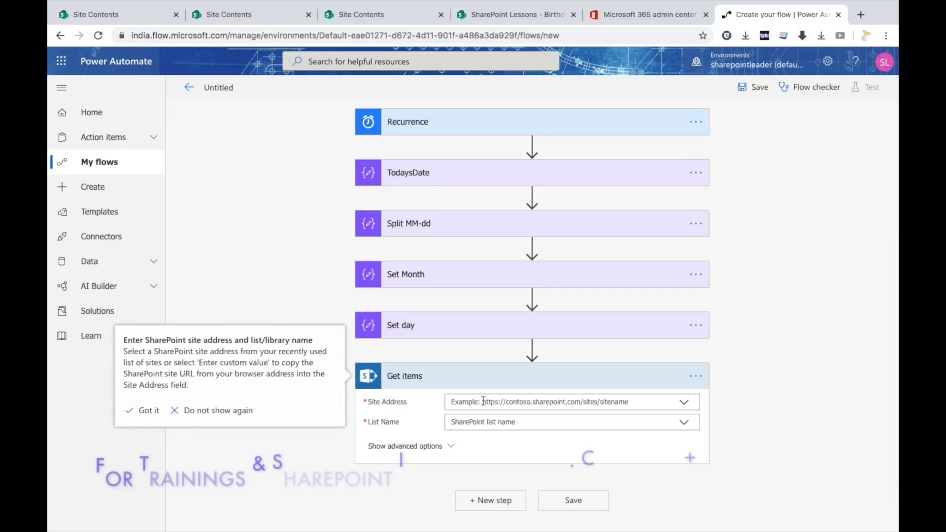
left_click(687, 404)
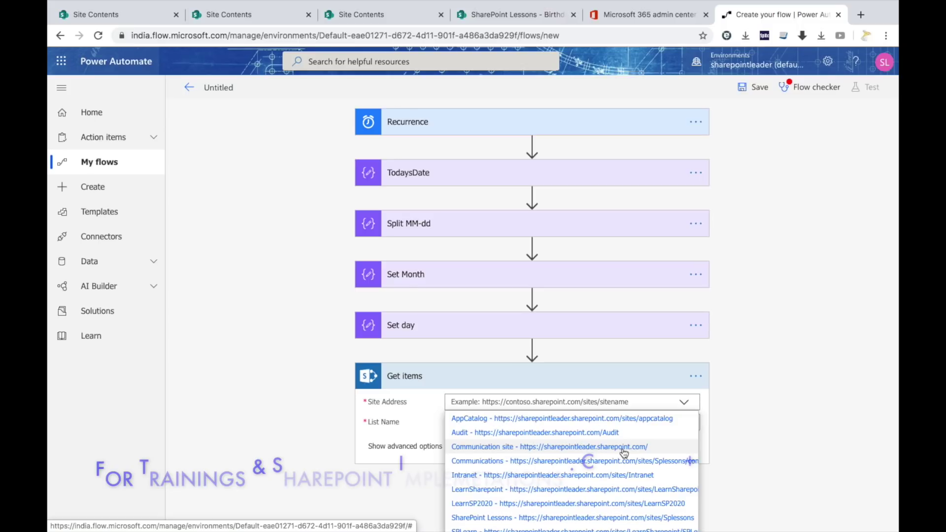
scroll(624, 453, "down", 1)
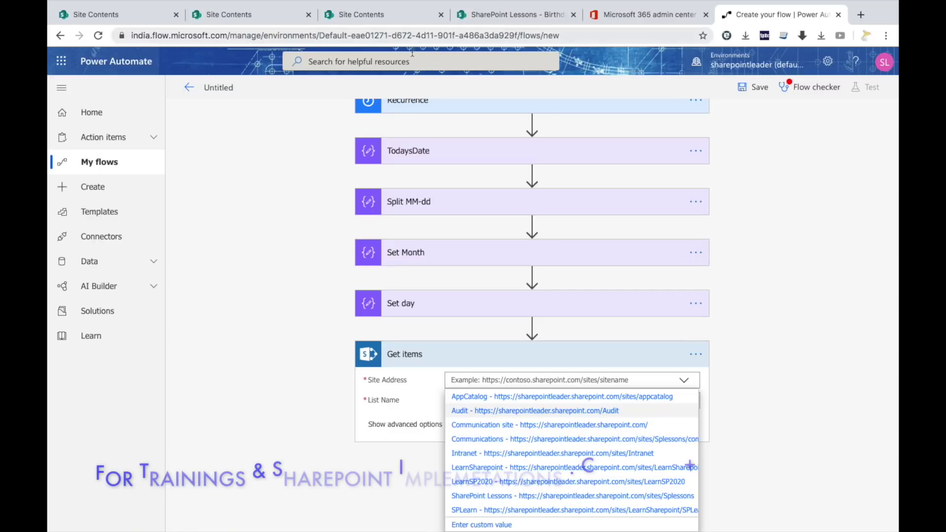
Copy the SharePoint Lessons site URL from the Birthdays list page and return to the flow.
left_click(490, 17)
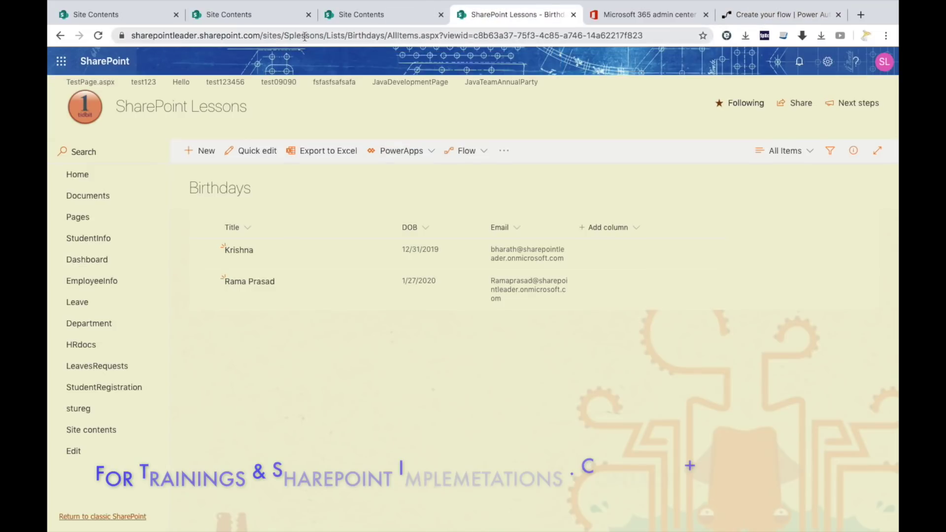
left_click(328, 35)
left_click_drag(130, 36, 354, 36)
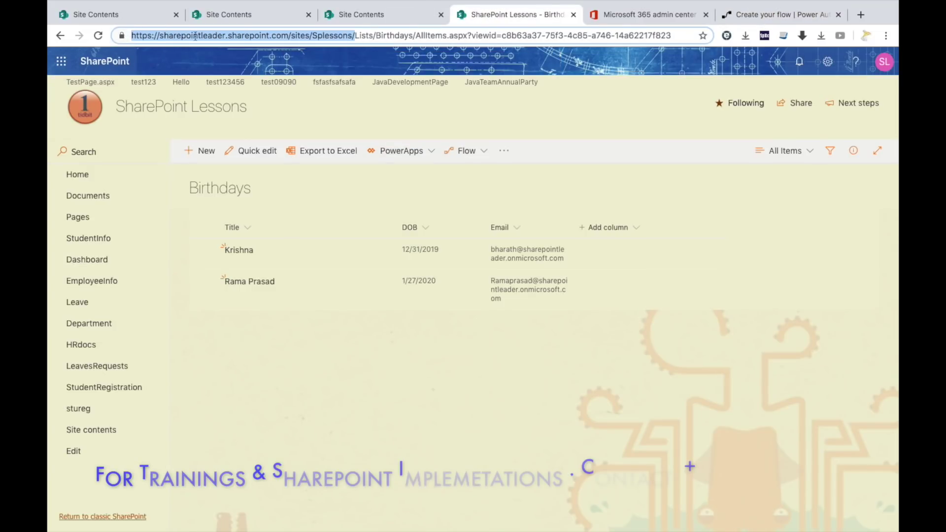
right_click(327, 37)
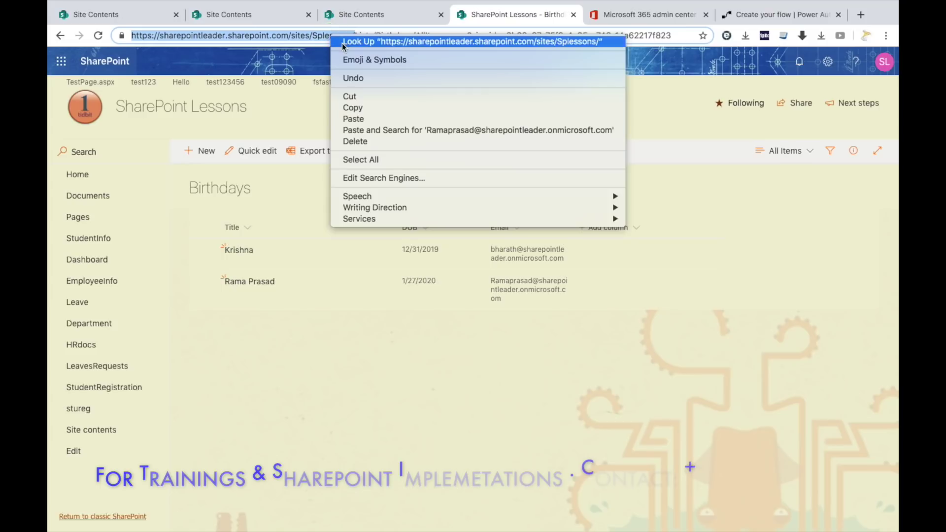
left_click(437, 105)
left_click(764, 15)
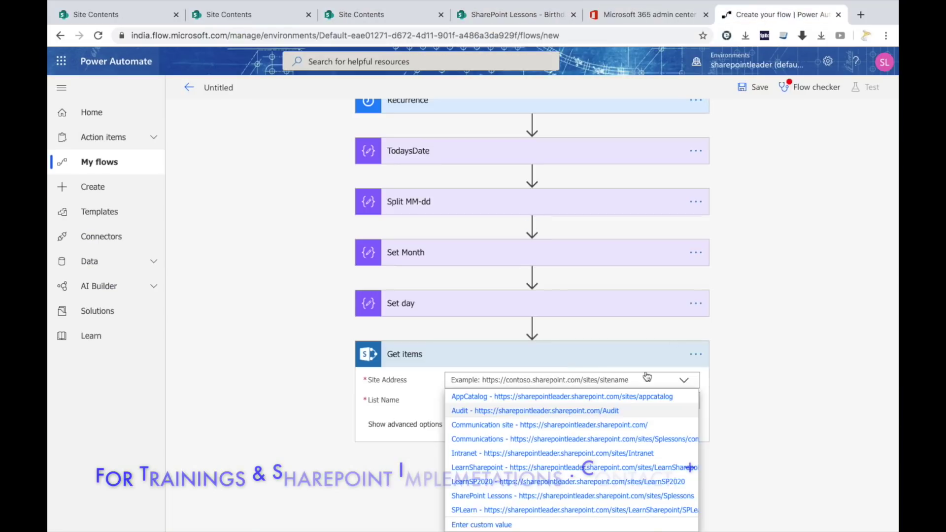
Set Get items to the pasted Splessons site URL, minus trailing slash, and the Birthdays list.
left_click(495, 525)
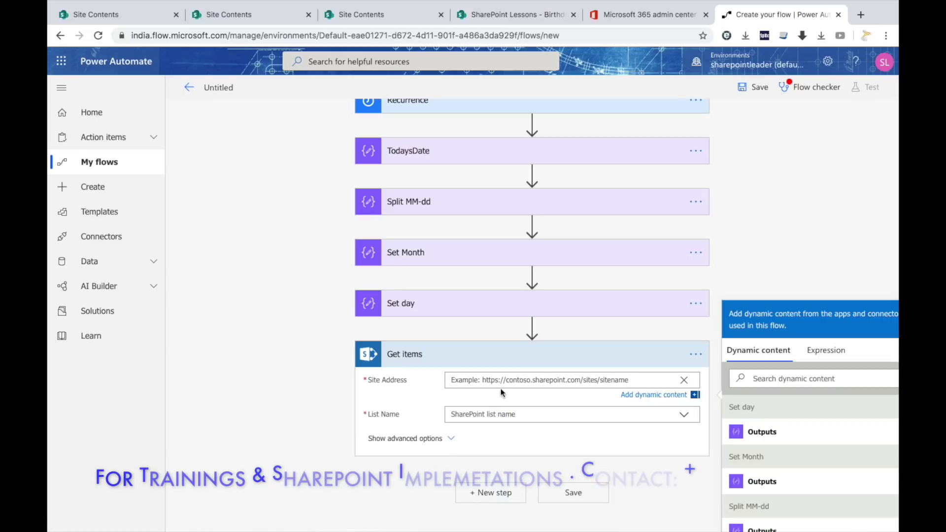
key("ctrl+v")
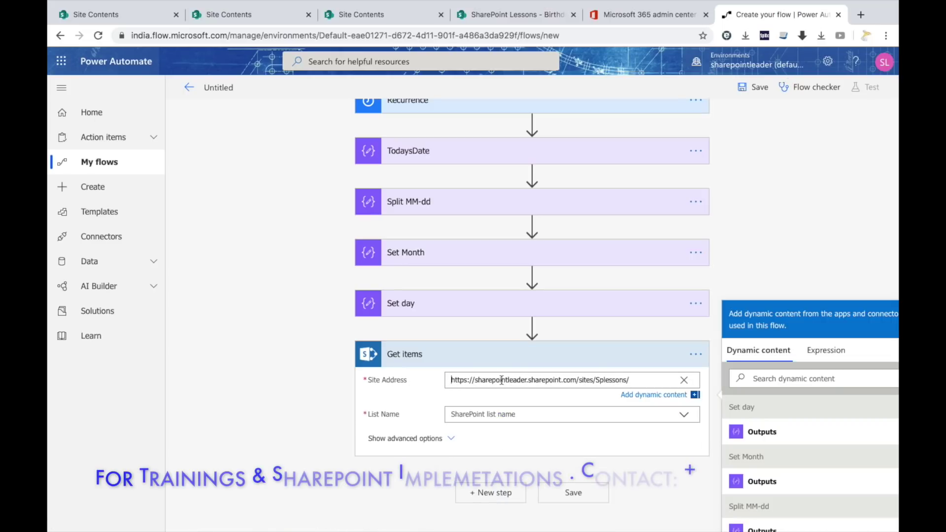
left_click(659, 378)
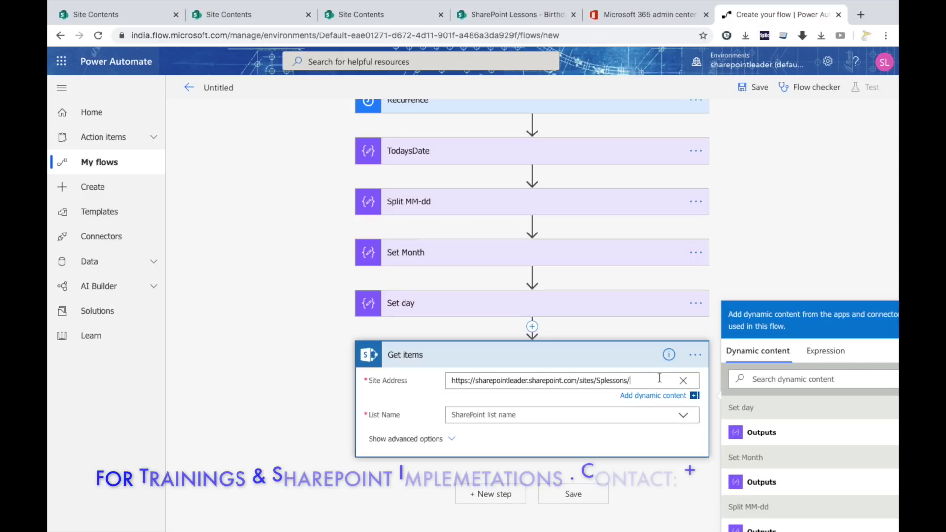
key("BackSpace")
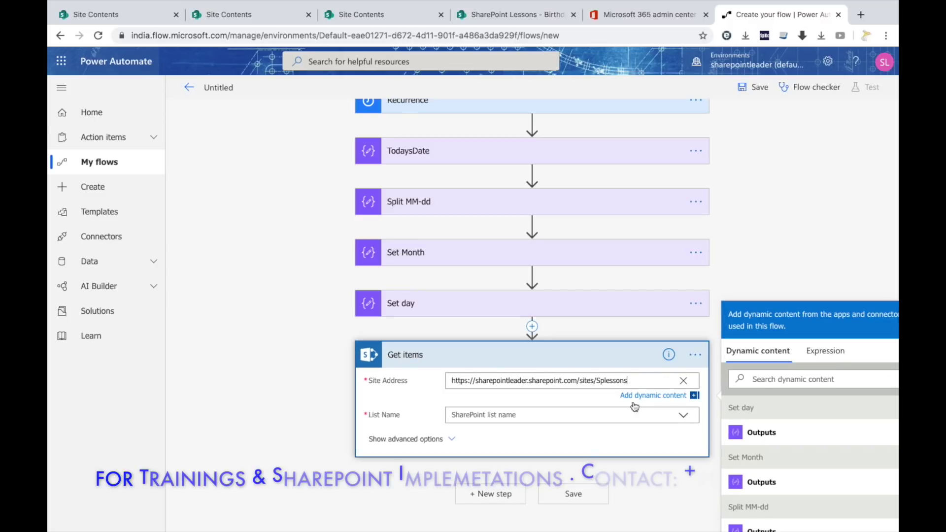
left_click(562, 416)
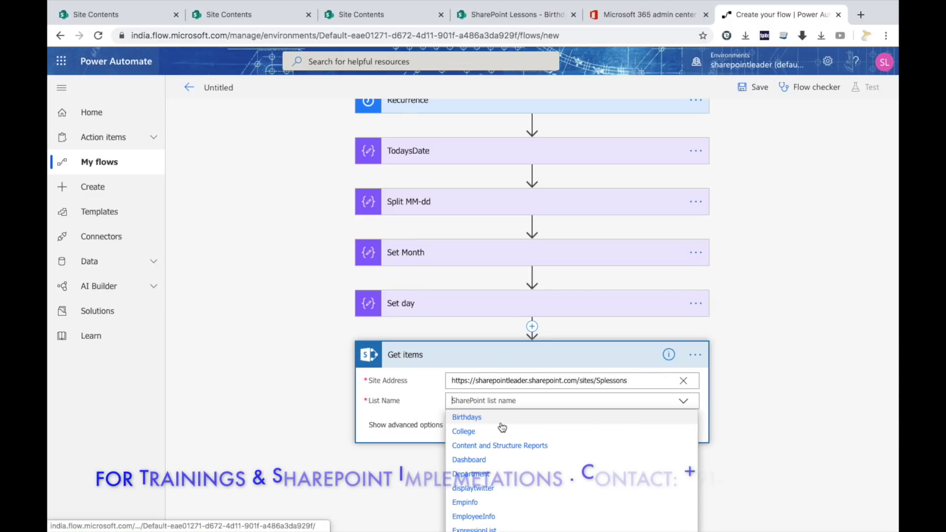
left_click(467, 419)
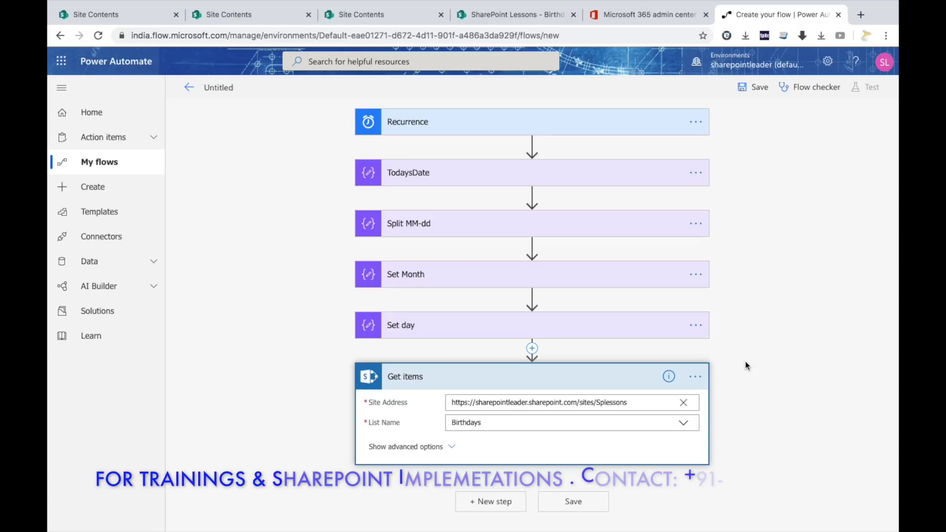
Add an Apply to each loop over the Get items value output and start adding an action inside.
left_click(503, 502)
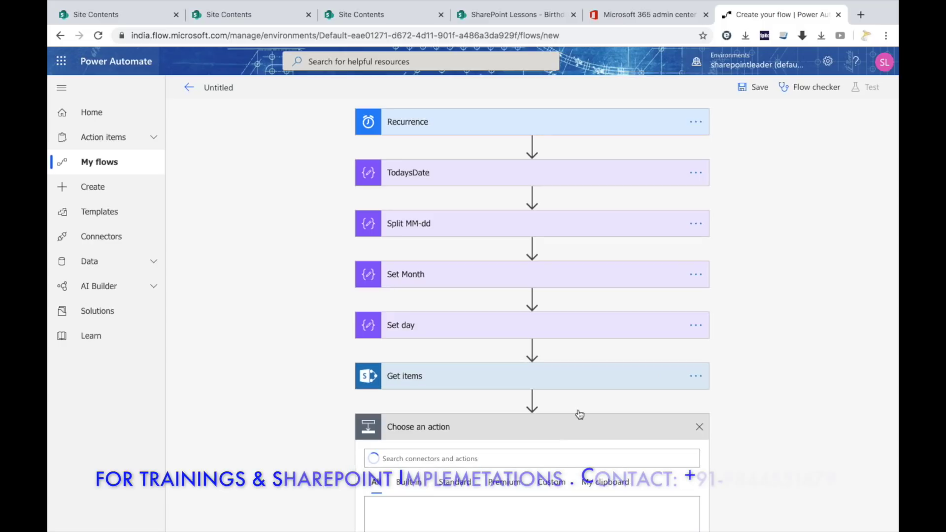
scroll(577, 386, "down", 3)
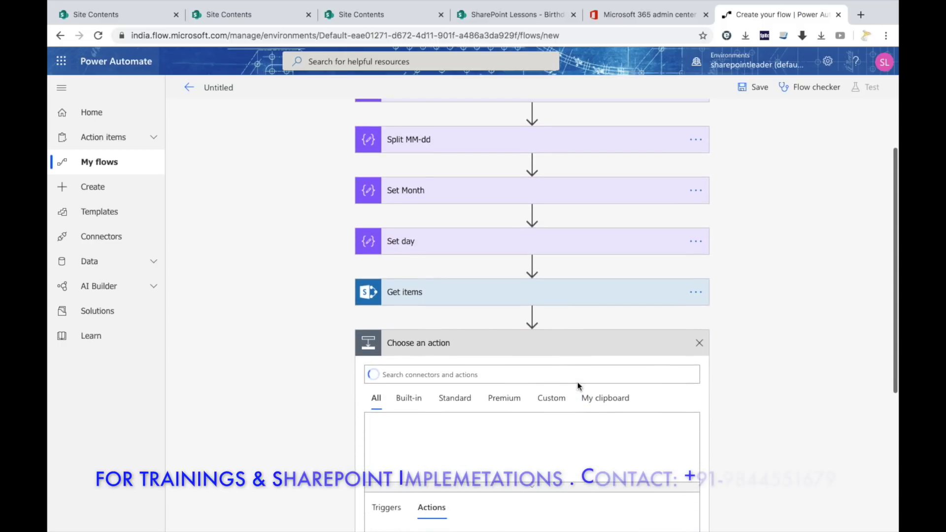
left_click(471, 375)
type("apply")
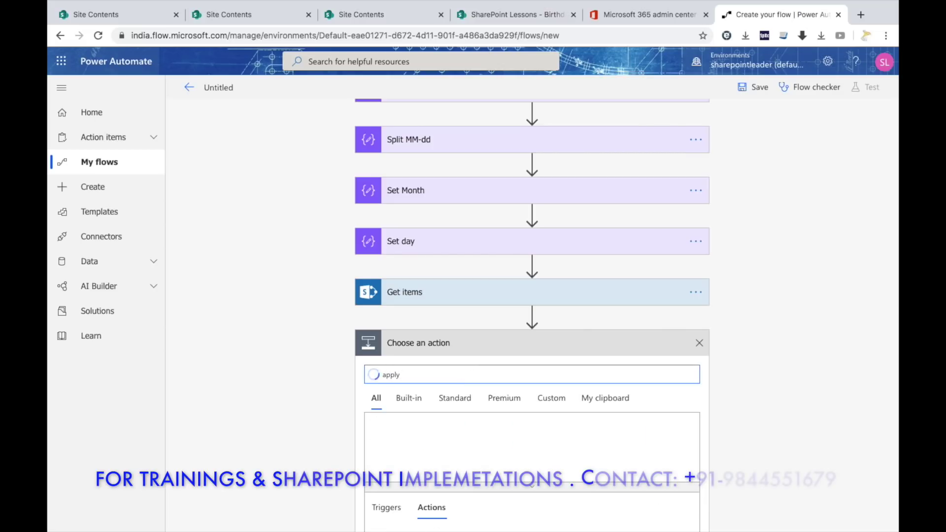
type(" to each")
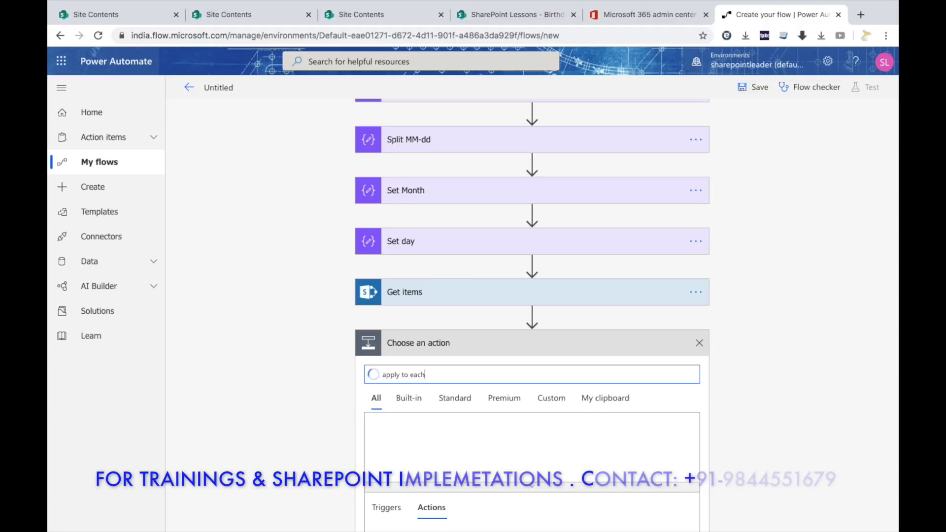
scroll(463, 397, "down", 2)
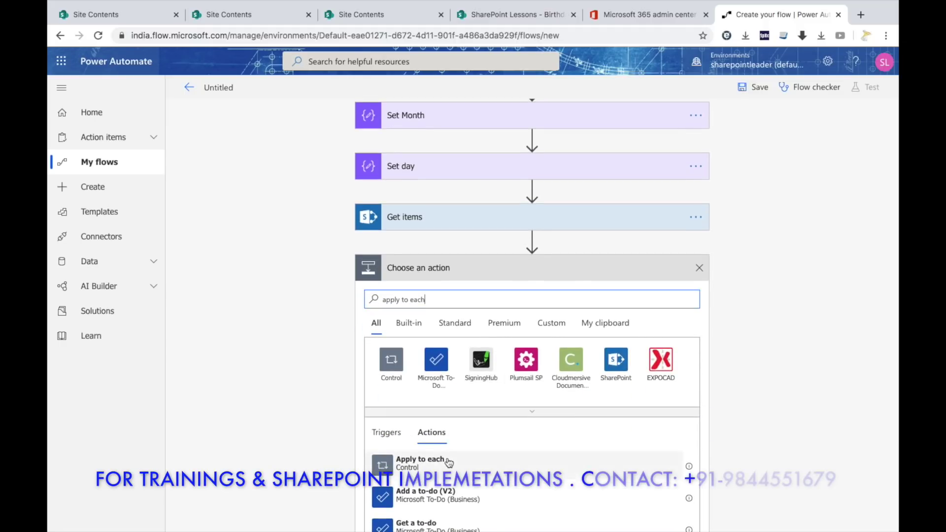
left_click(420, 462)
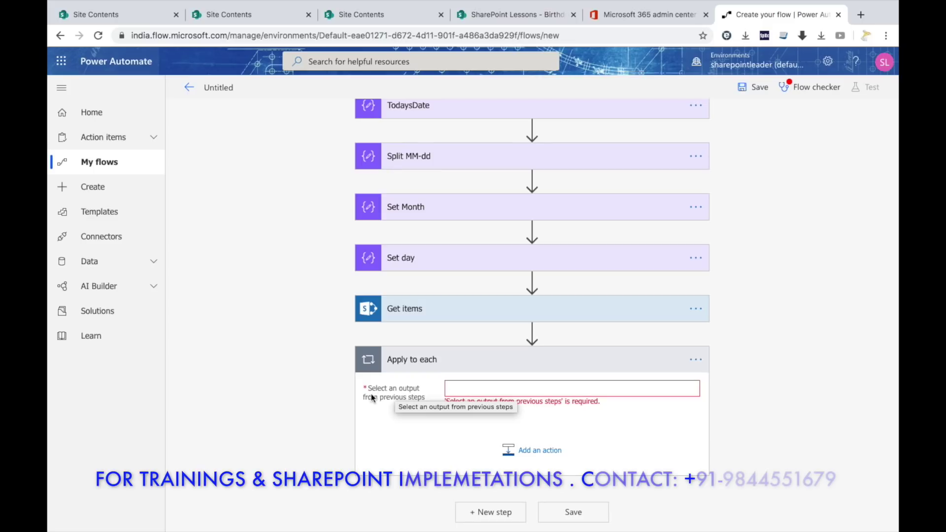
left_click(471, 393)
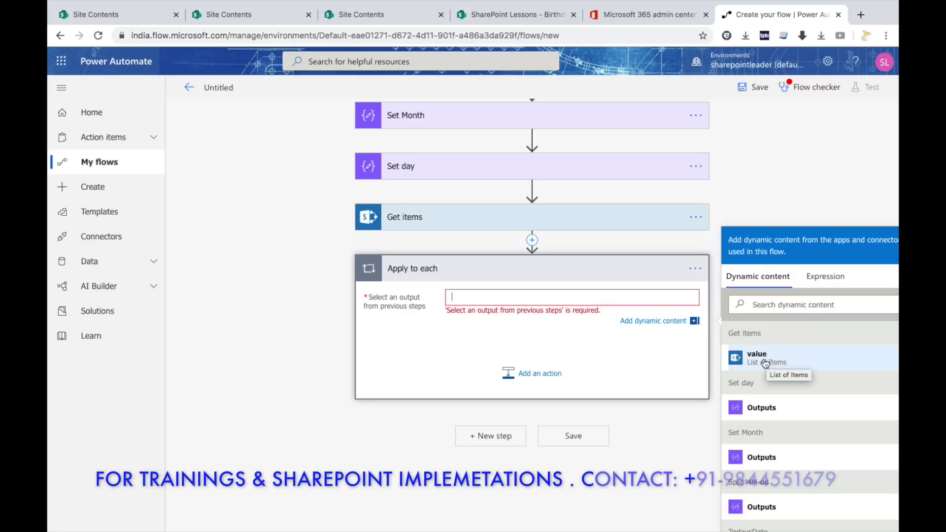
left_click(766, 362)
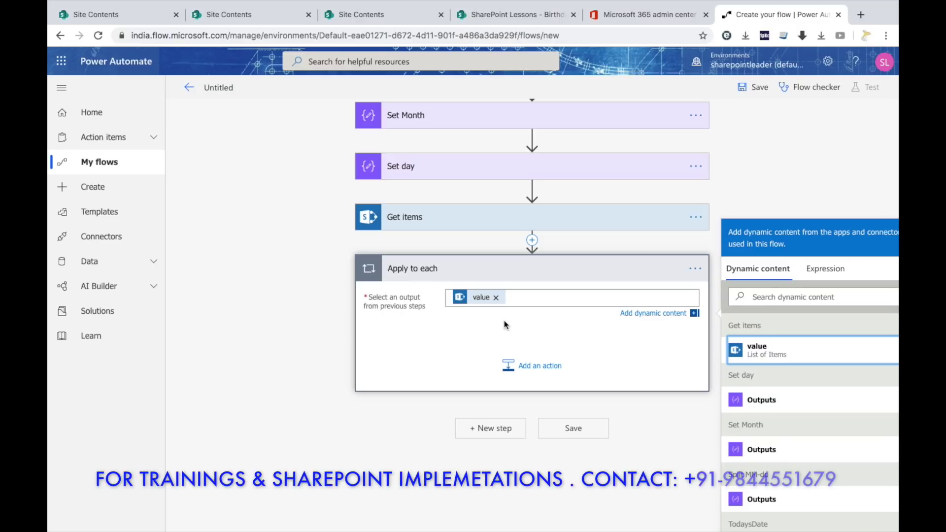
left_click(544, 370)
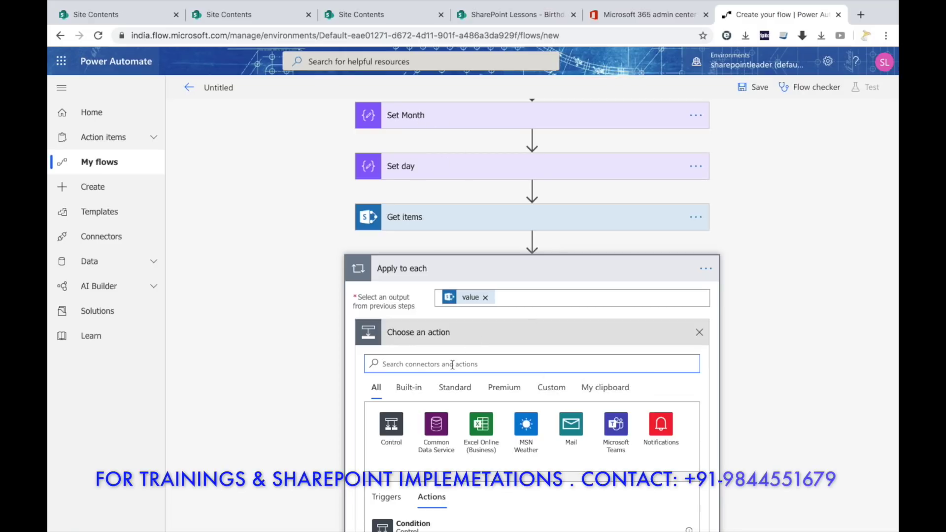
Add a Compose action inside the loop that takes each item's DOB as input.
scroll(456, 362, "down", 1)
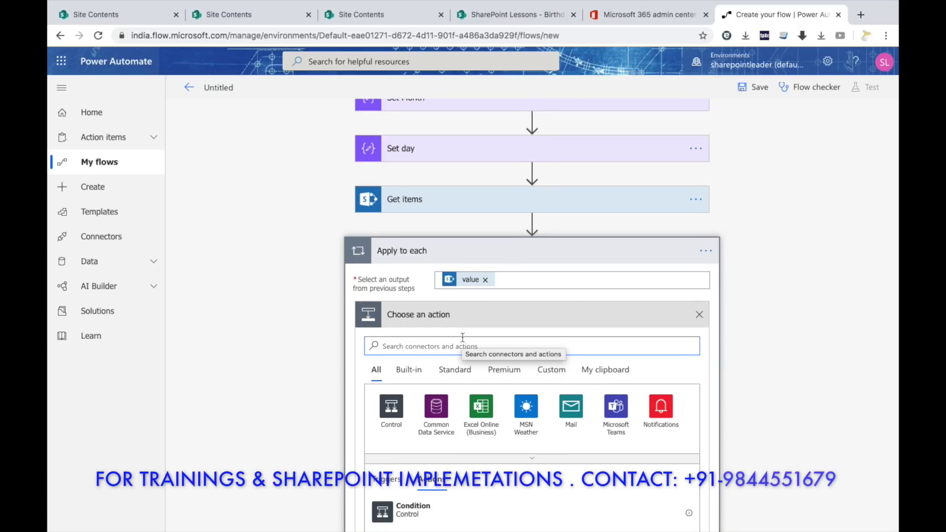
type("compose")
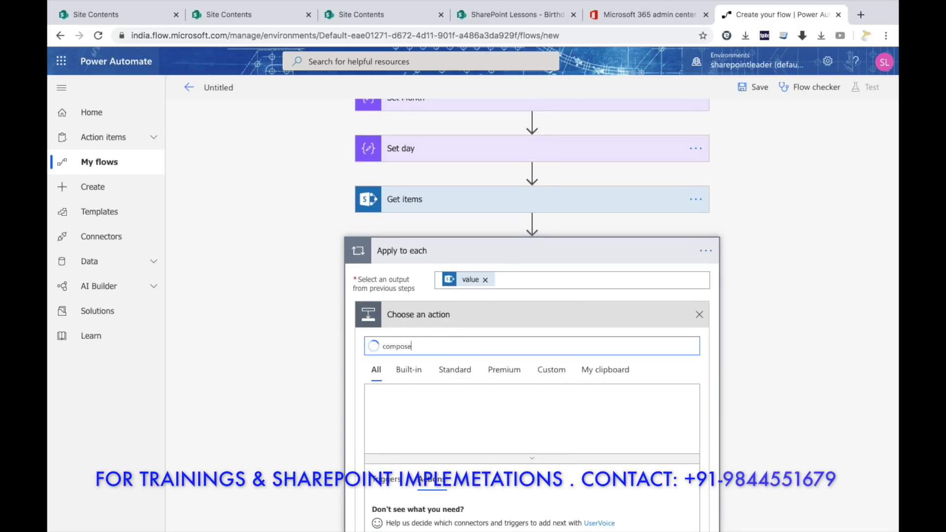
scroll(462, 369, "down", 3)
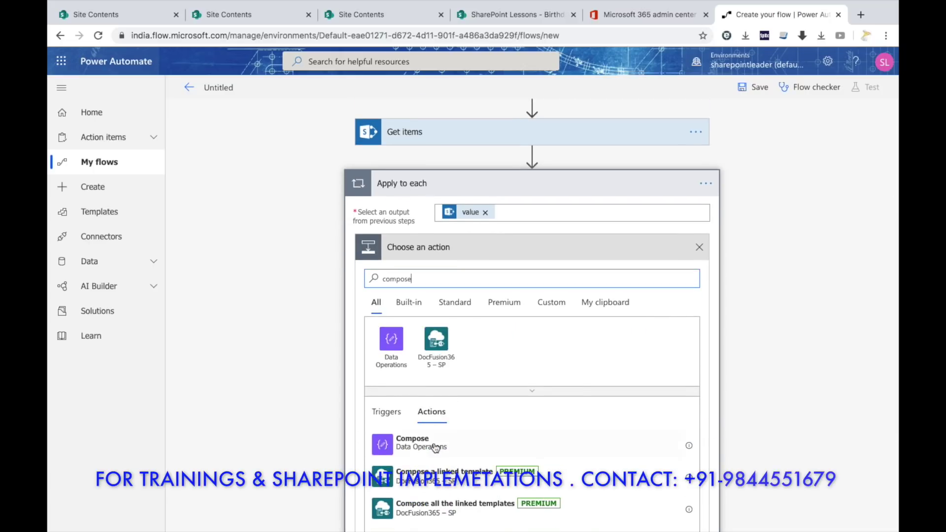
left_click(454, 444)
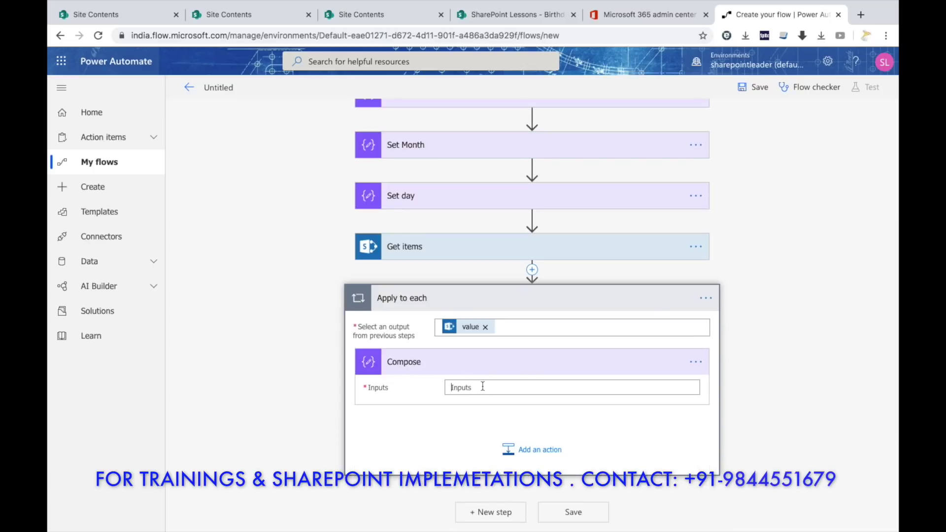
left_click(481, 392)
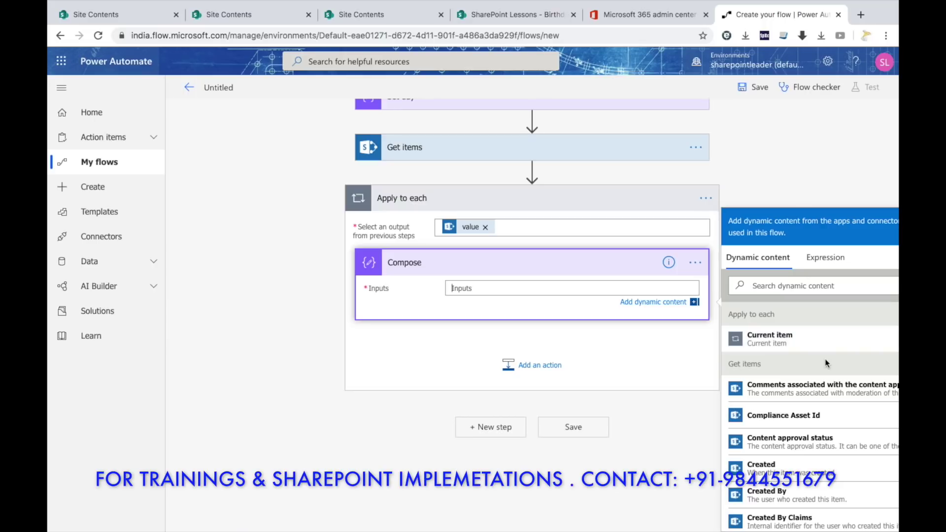
scroll(789, 368, "down", 3)
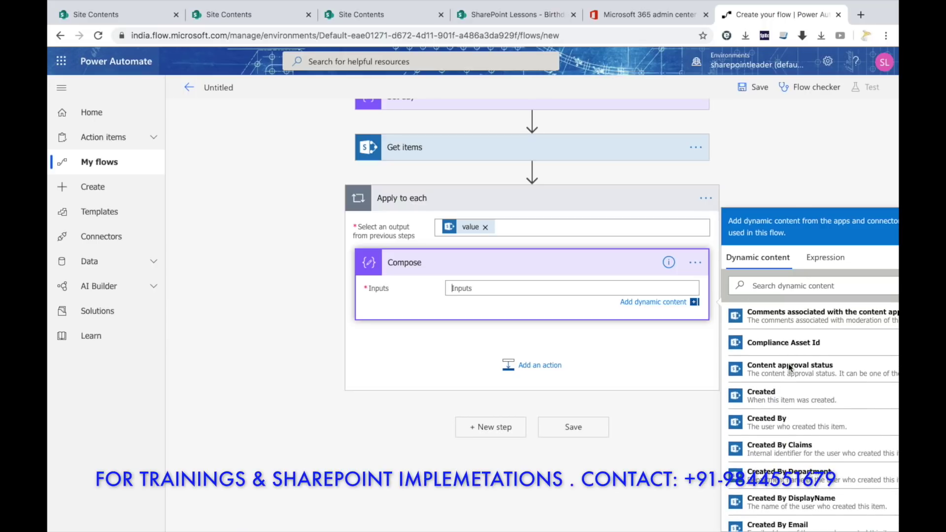
scroll(790, 369, "down", 5)
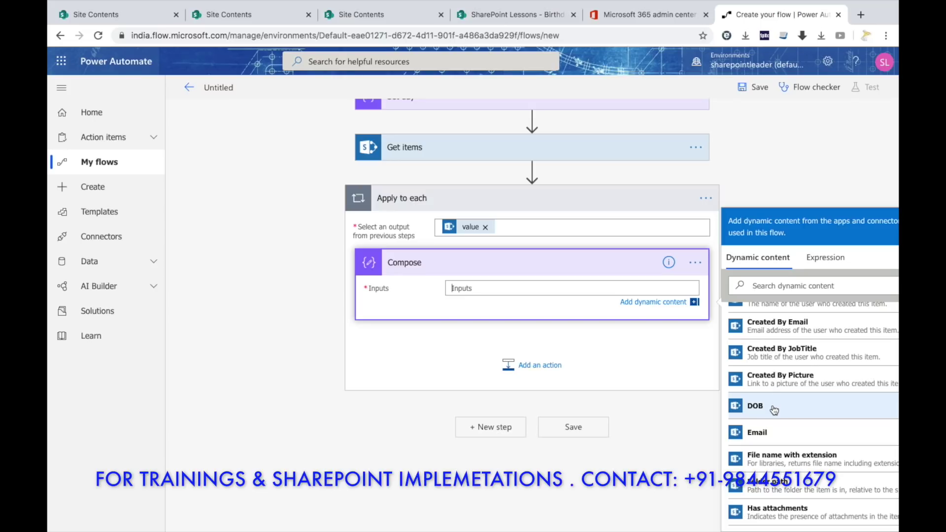
left_click(774, 408)
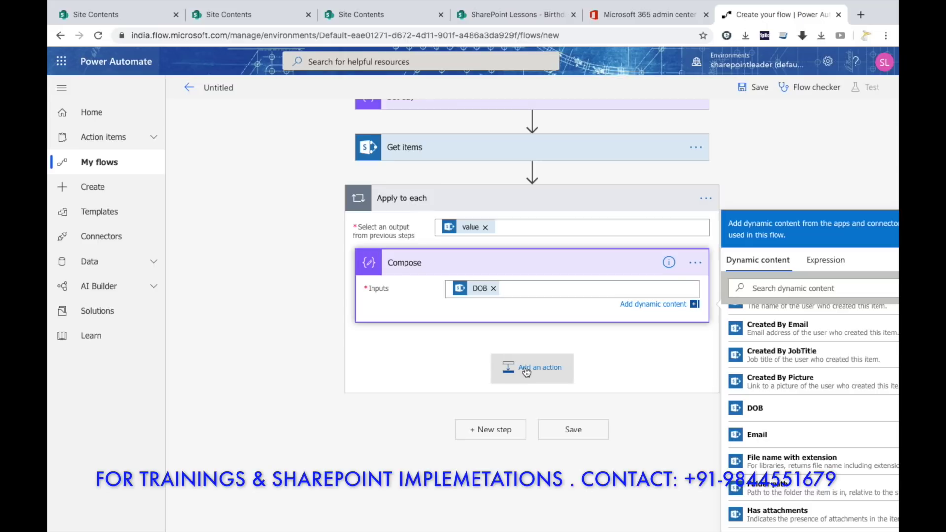
scroll(526, 372, "up", 3)
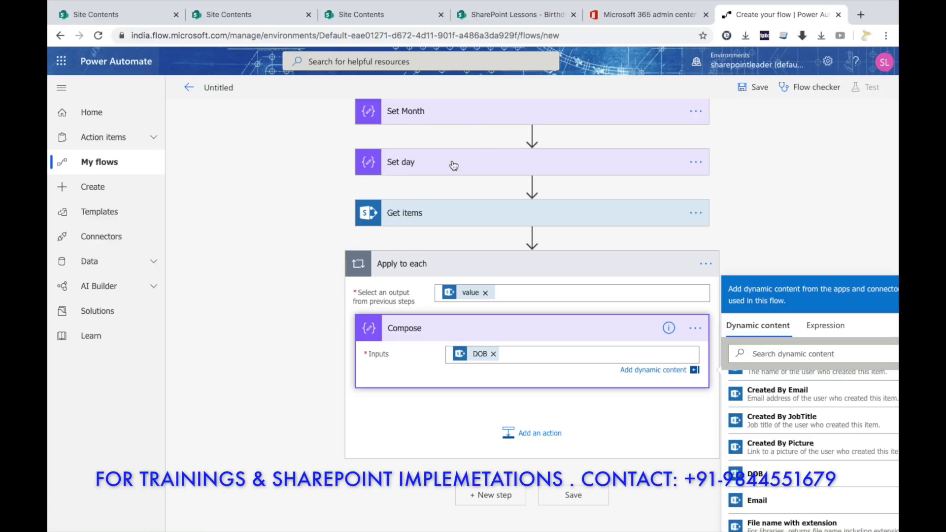
scroll(452, 161, "down", 2)
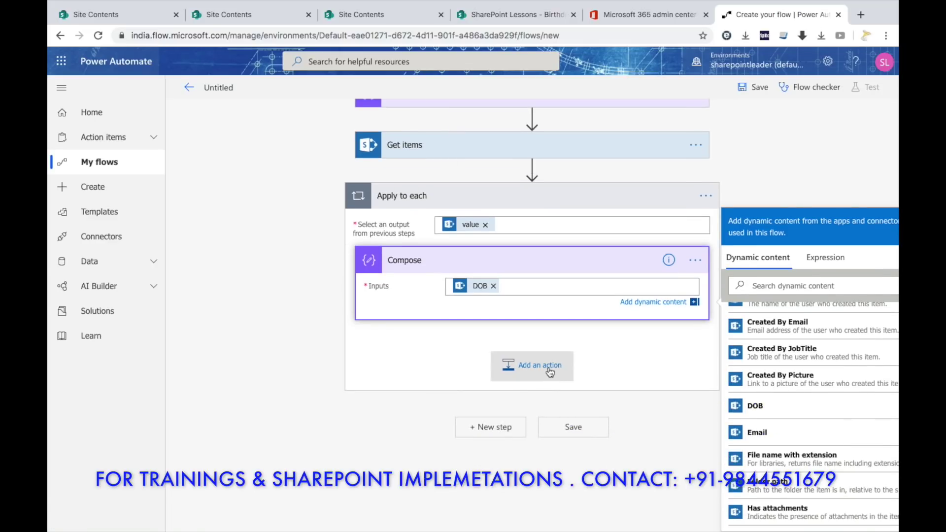
Search 'condition' and add the Condition control after Compose inside the Apply to each loop.
left_click(550, 373)
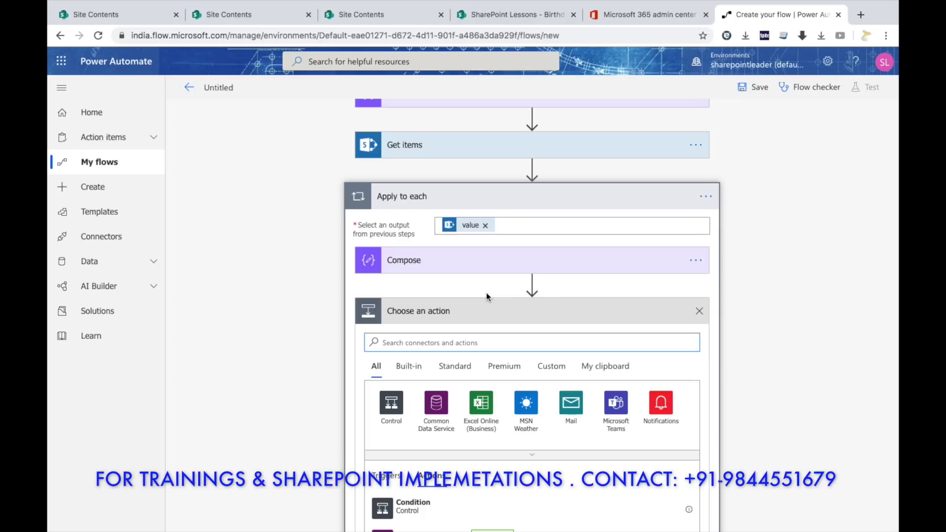
type("condition")
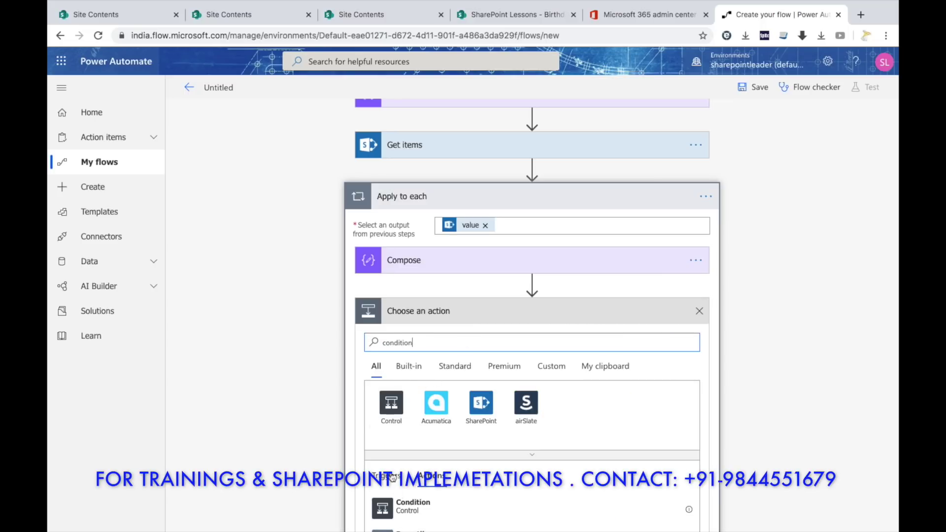
left_click(414, 511)
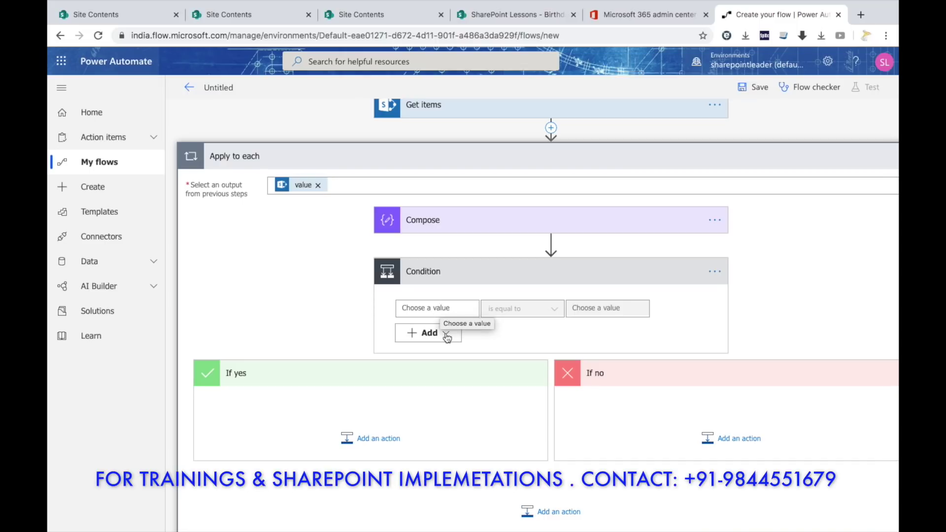
Set the condition's first value to DOB and its operator to contains.
left_click(441, 309)
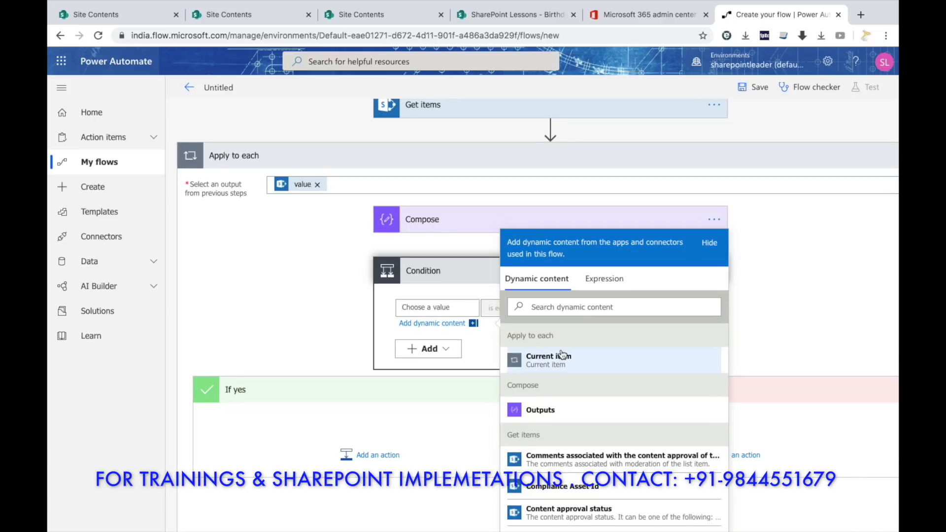
scroll(562, 354, "down", 6)
scroll(562, 354, "down", 1)
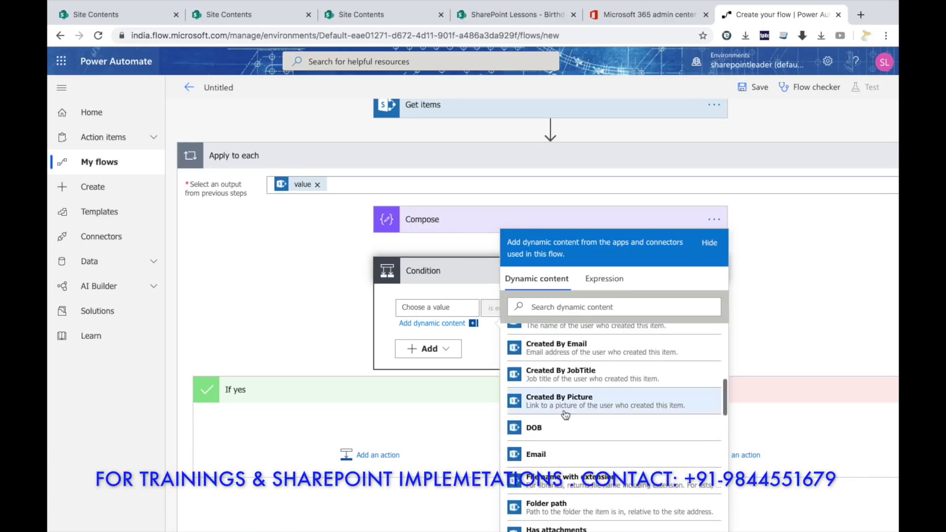
left_click(567, 429)
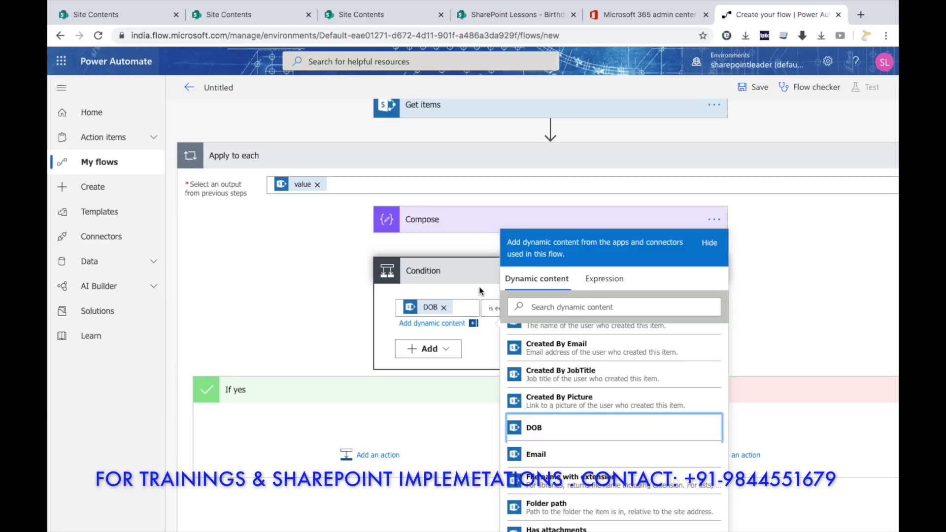
left_click(479, 291)
left_click(555, 309)
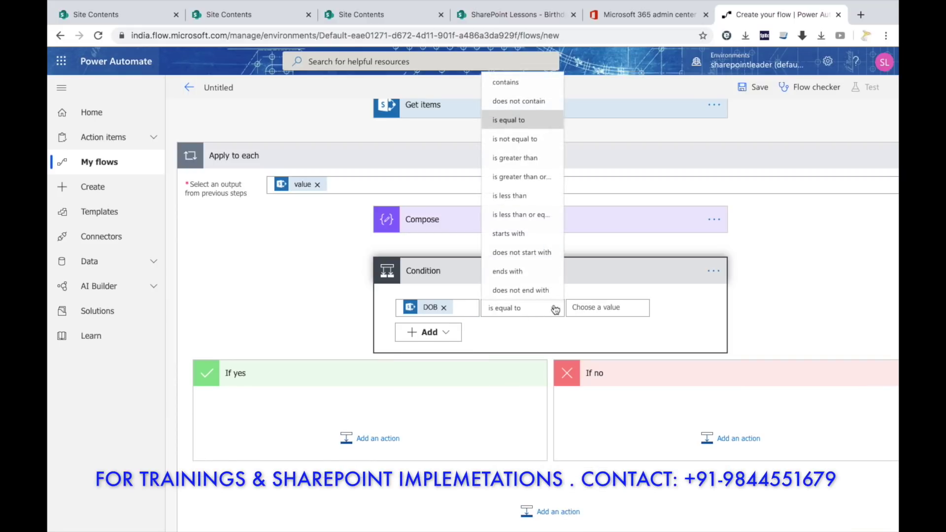
left_click(524, 83)
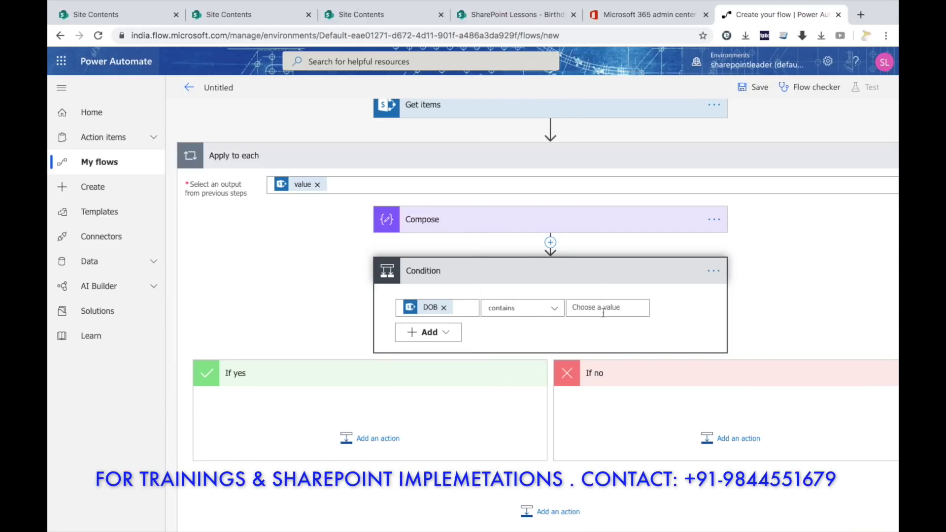
Set the condition's comparison value to the Set Month output.
scroll(623, 259, "up", 3)
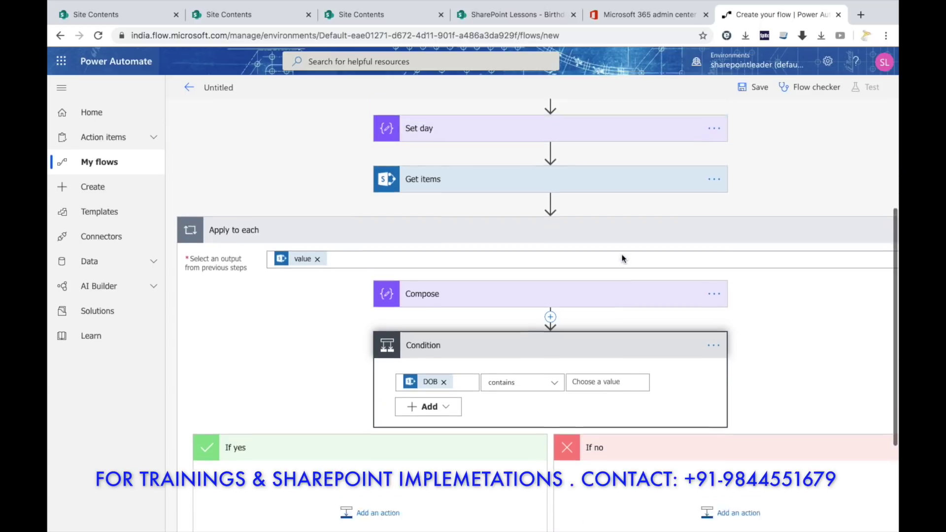
scroll(463, 181, "down", 2)
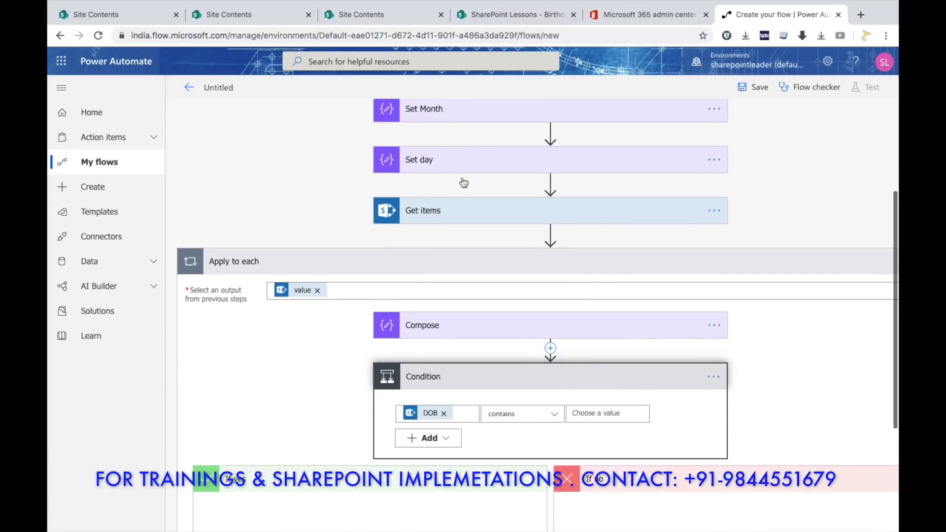
scroll(463, 181, "down", 1)
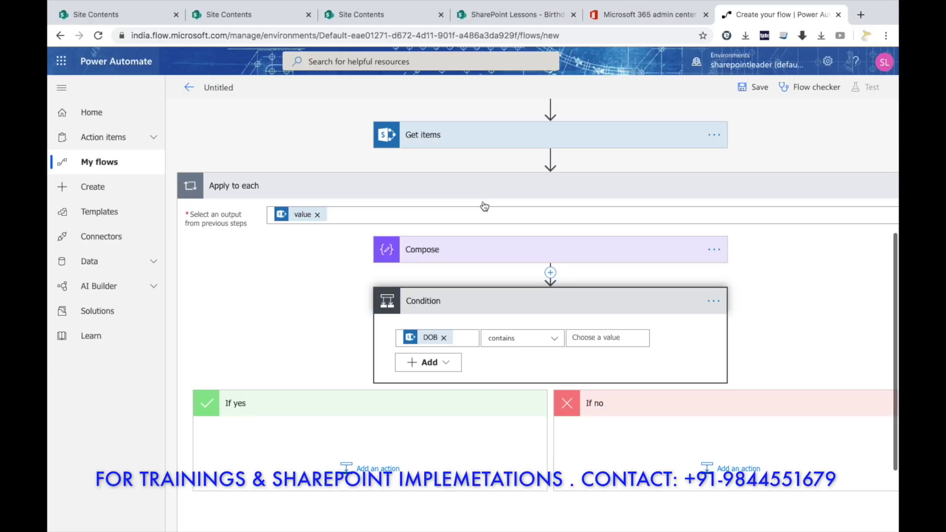
left_click(603, 338)
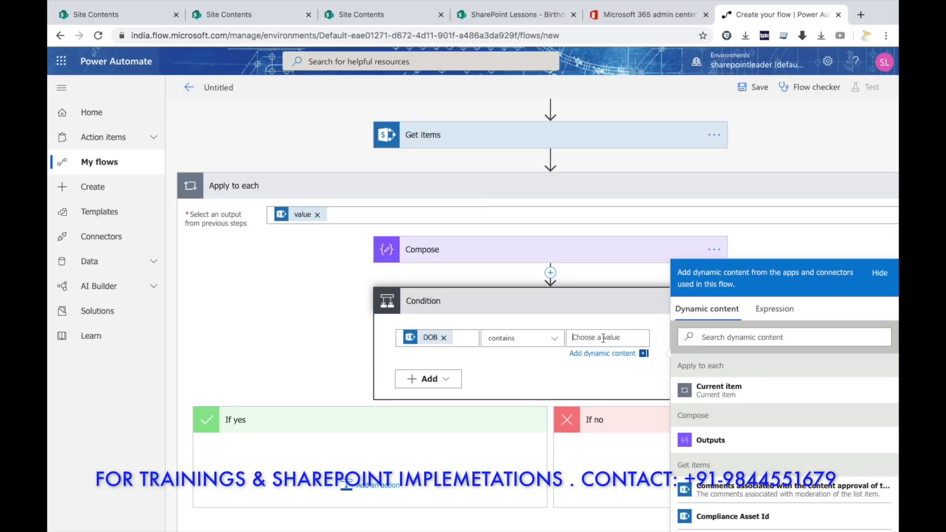
scroll(775, 402, "down", 5)
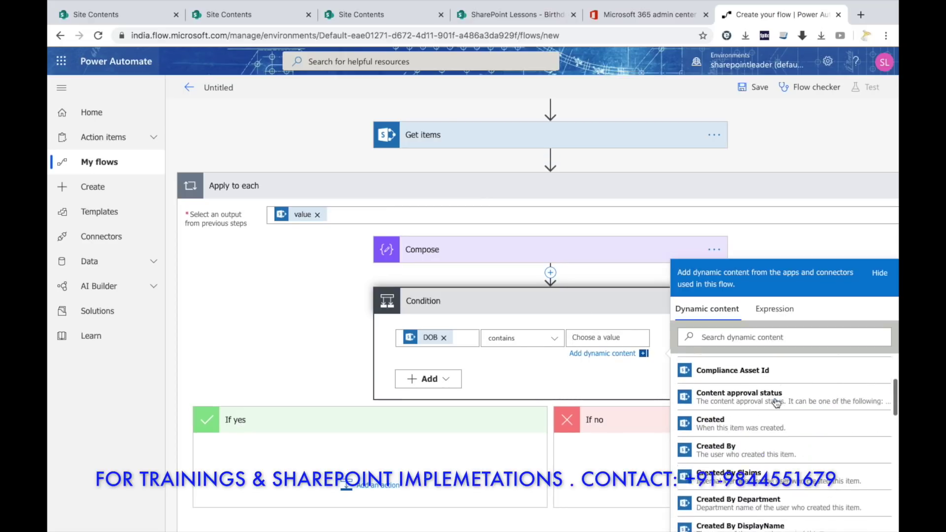
scroll(777, 404, "down", 8)
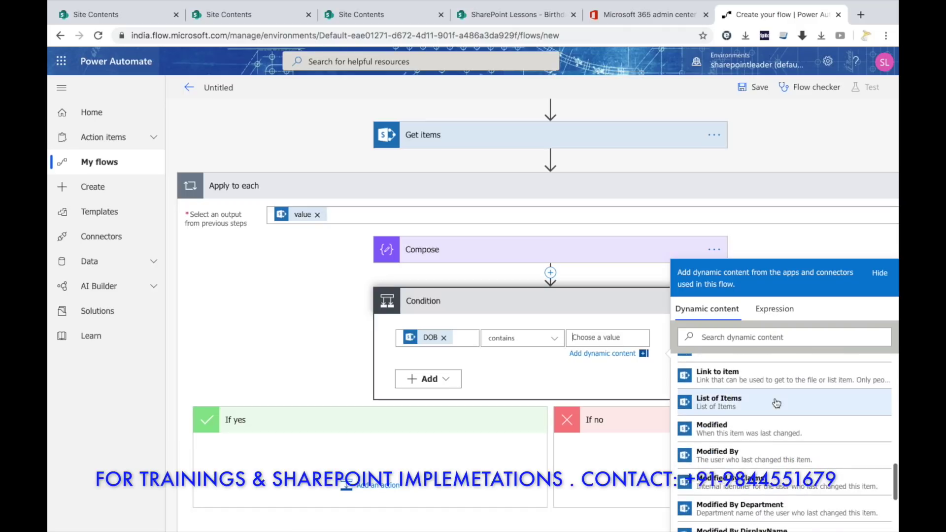
scroll(777, 403, "down", 8)
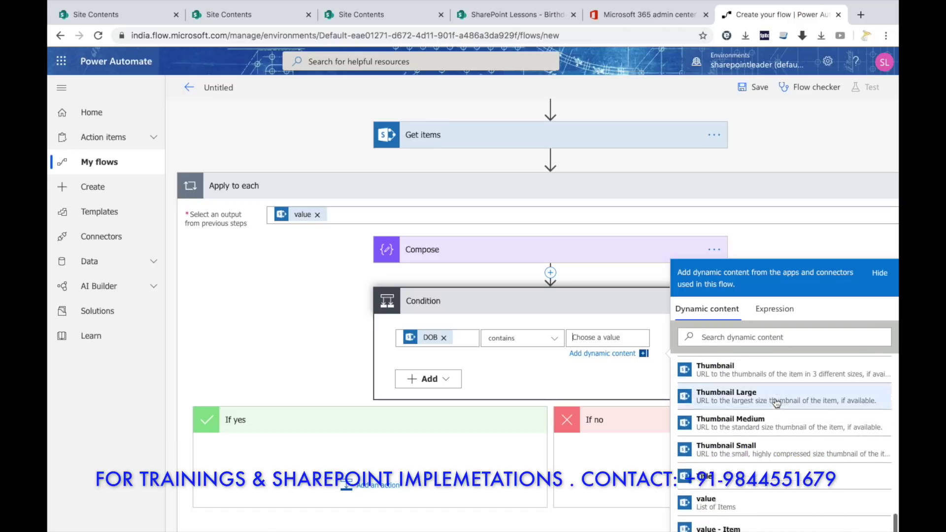
scroll(776, 403, "down", 6)
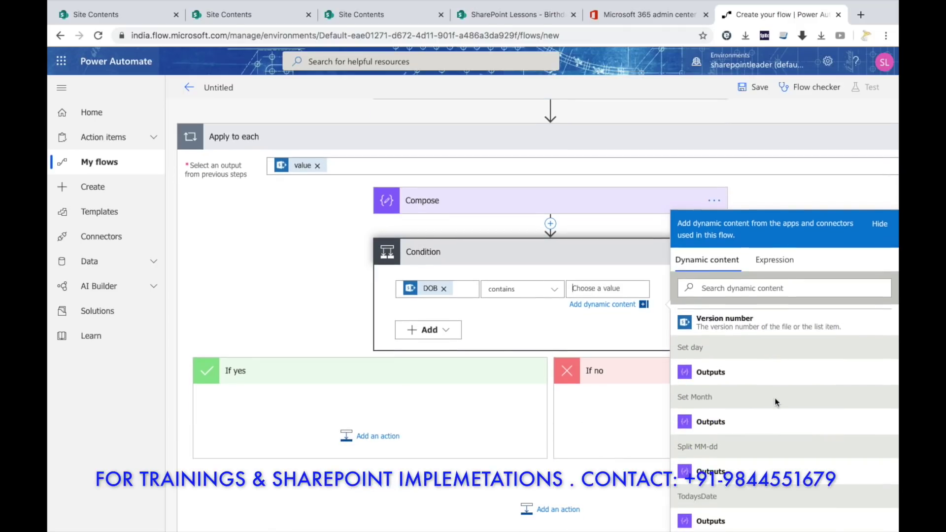
left_click(711, 422)
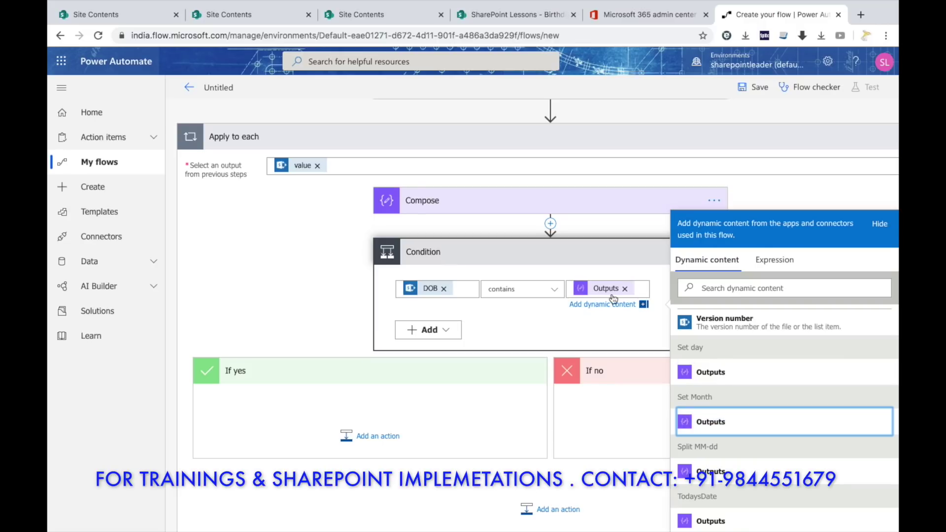
left_click(442, 330)
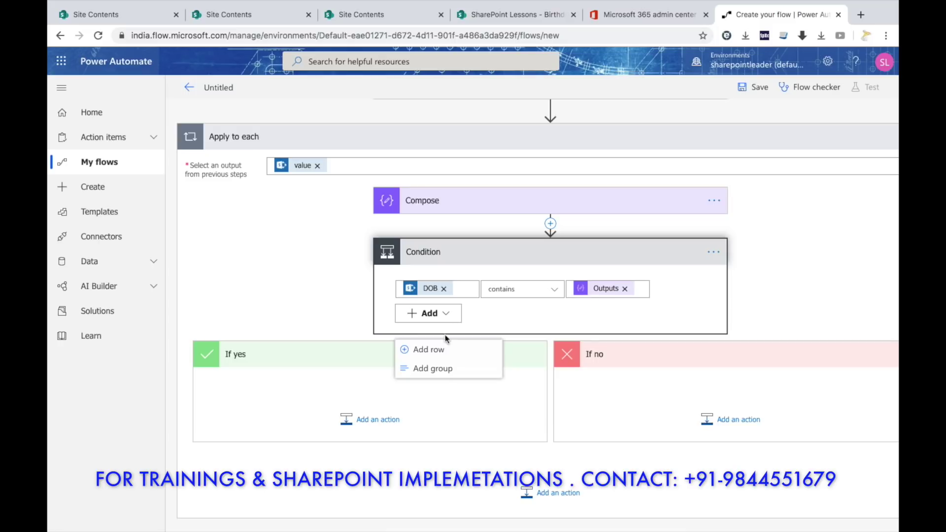
Add a nested group testing whether DOB contains the Set day output.
left_click(443, 369)
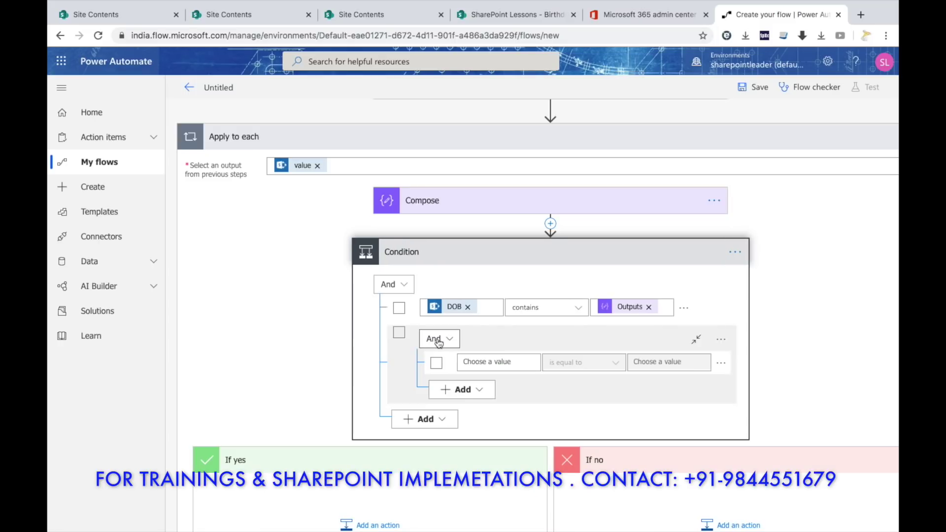
left_click(492, 362)
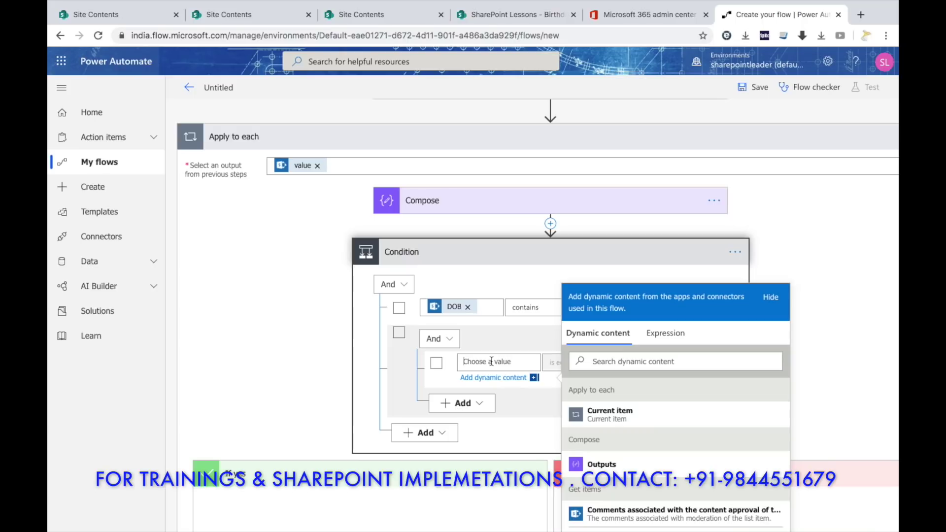
scroll(632, 385, "down", 5)
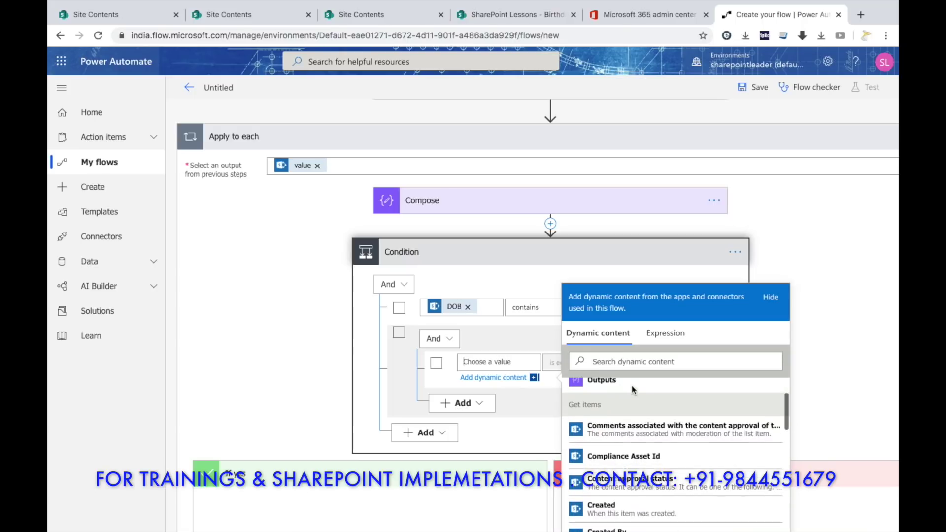
scroll(633, 391, "down", 3)
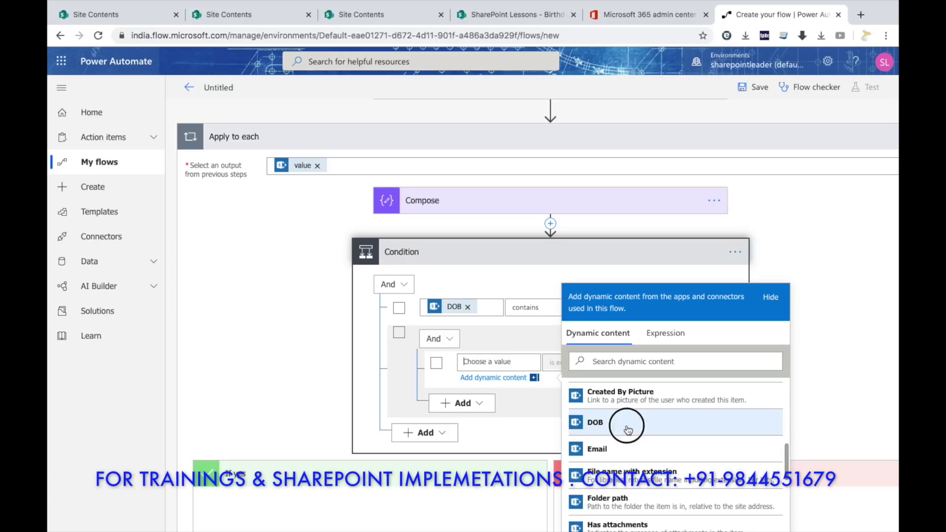
left_click(628, 429)
left_click(553, 363)
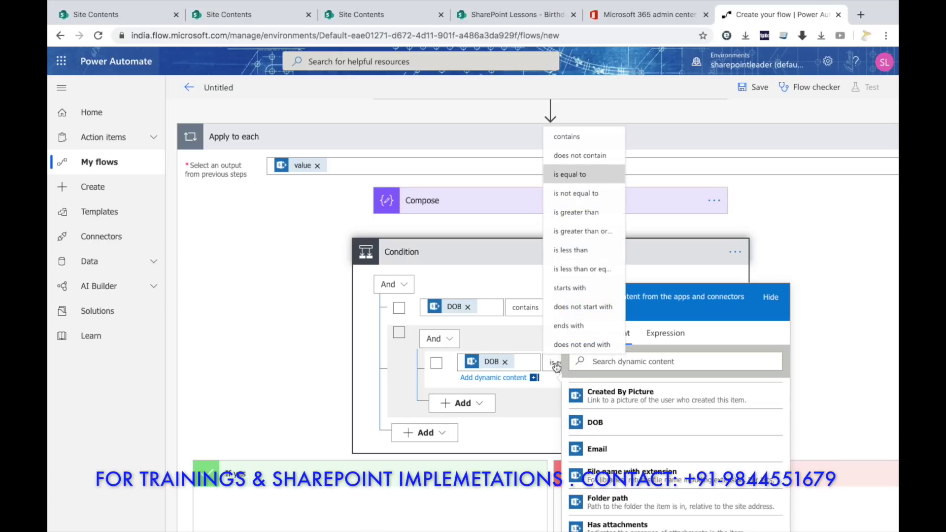
left_click(572, 137)
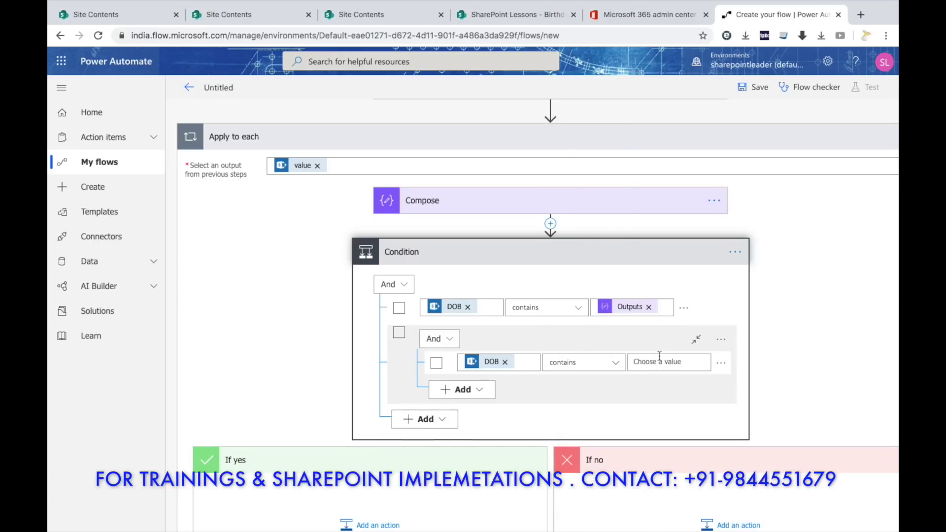
left_click(659, 357)
scroll(812, 451, "down", 15)
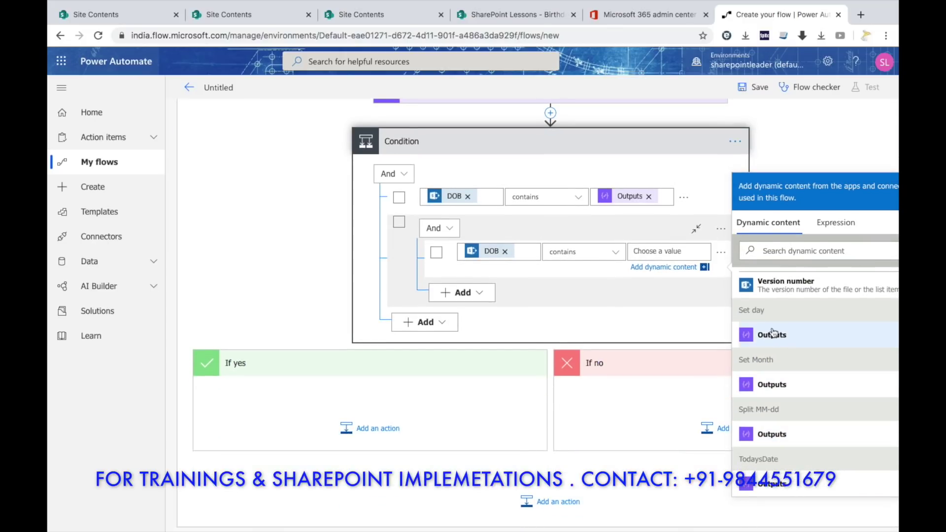
scroll(782, 339, "down", 1)
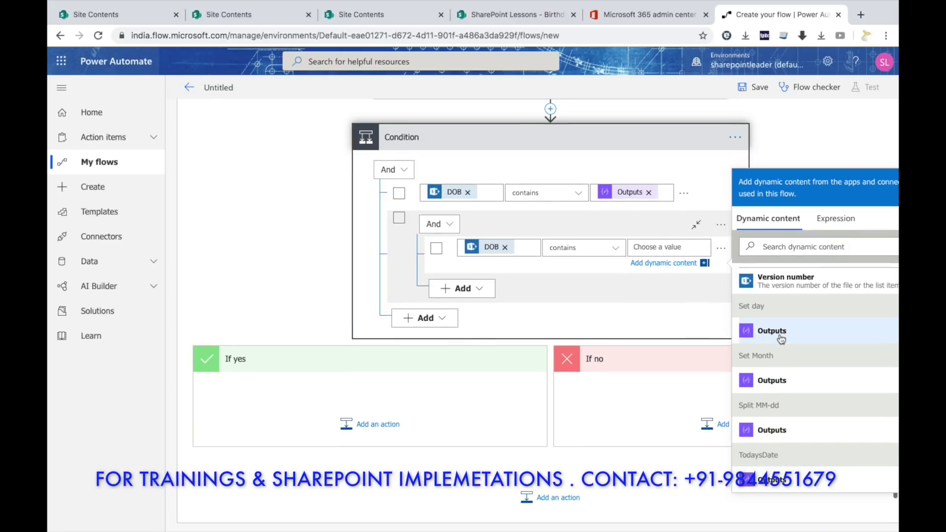
left_click(781, 339)
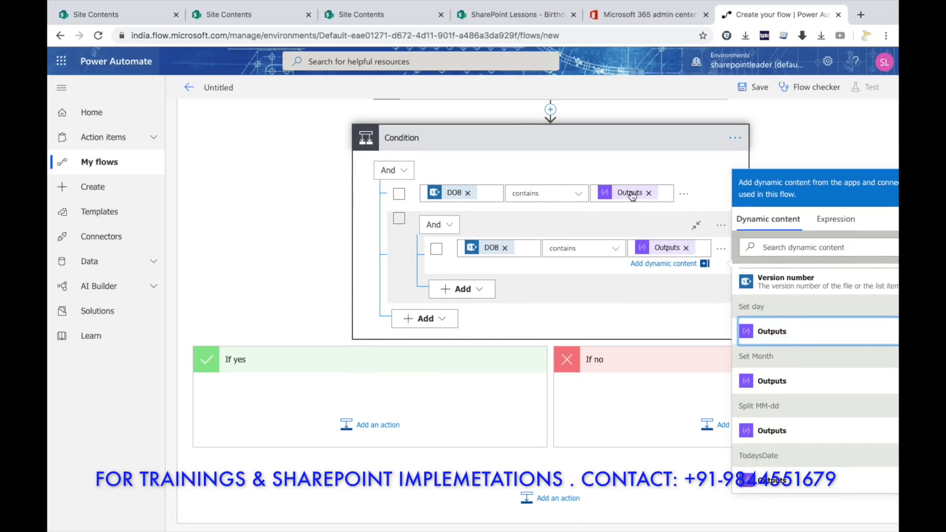
Replace the first row's Outputs value with the Set Month output.
left_click(632, 195)
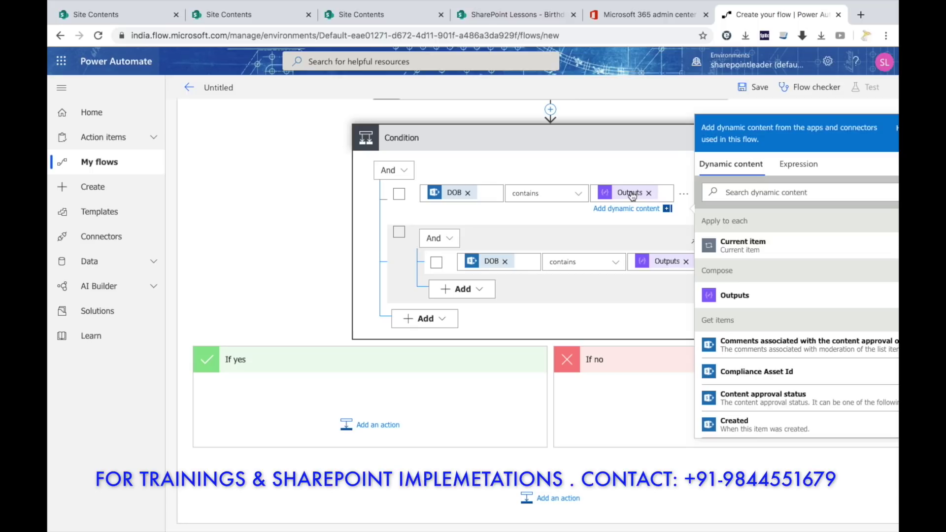
scroll(728, 316, "down", 10)
scroll(728, 316, "down", 15)
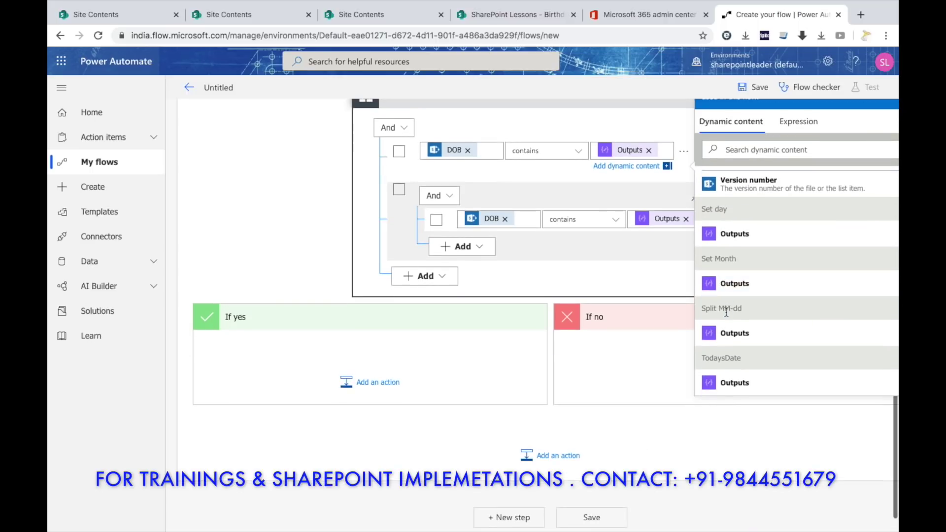
left_click(650, 151)
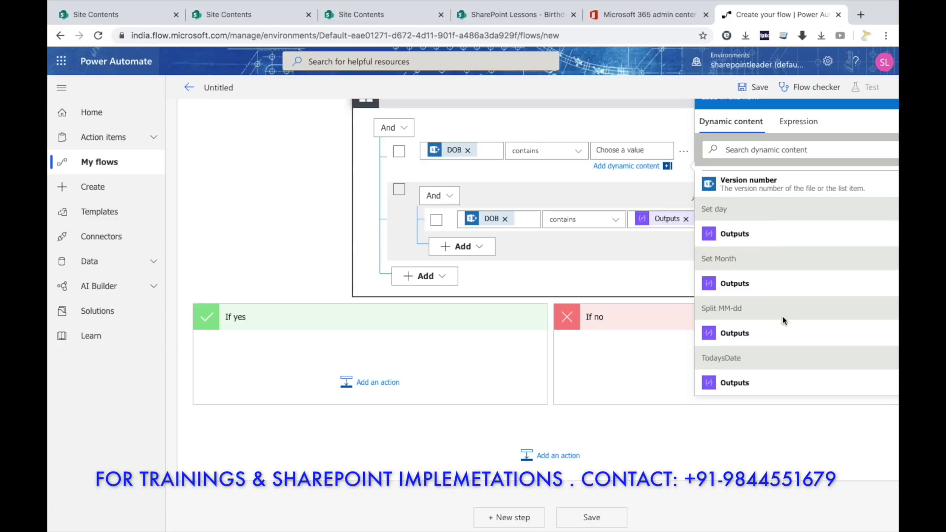
left_click(753, 286)
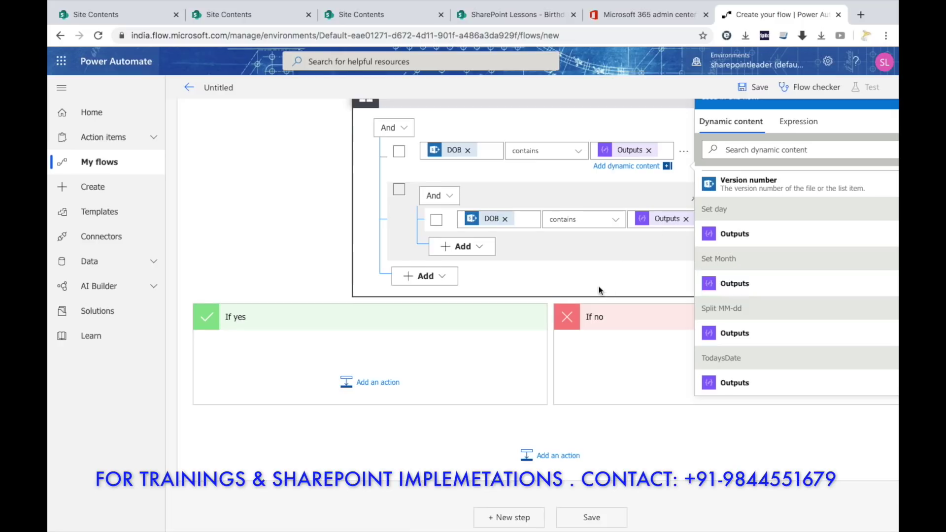
Delete the DOB-contains-Outputs row and the nested condition row.
left_click(599, 290)
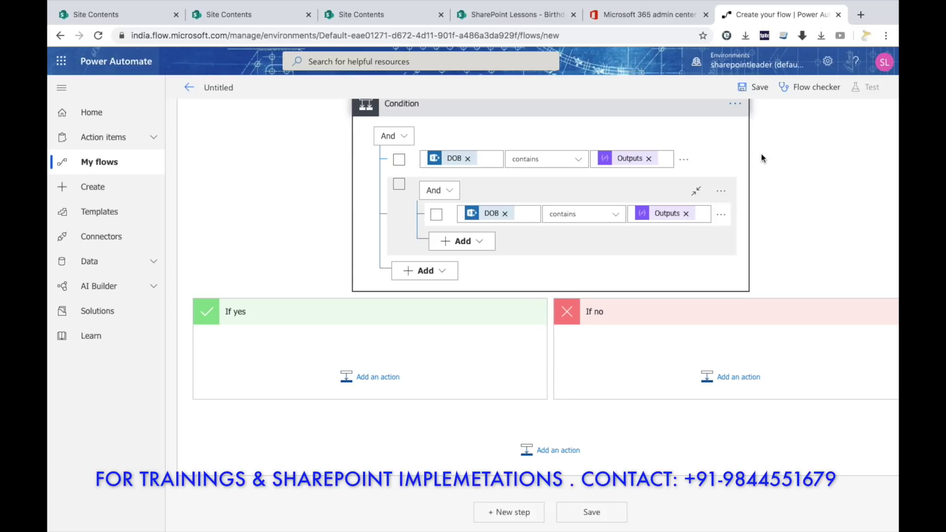
left_click(685, 161)
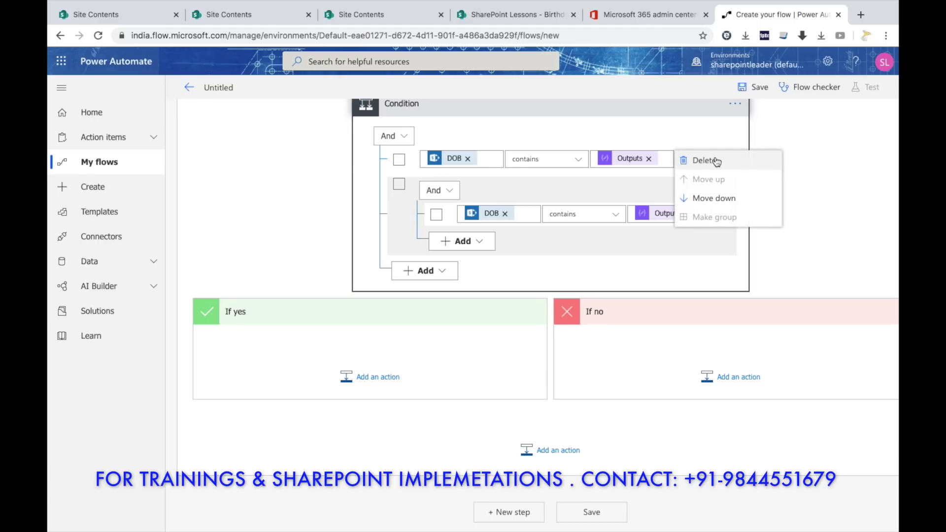
left_click(706, 160)
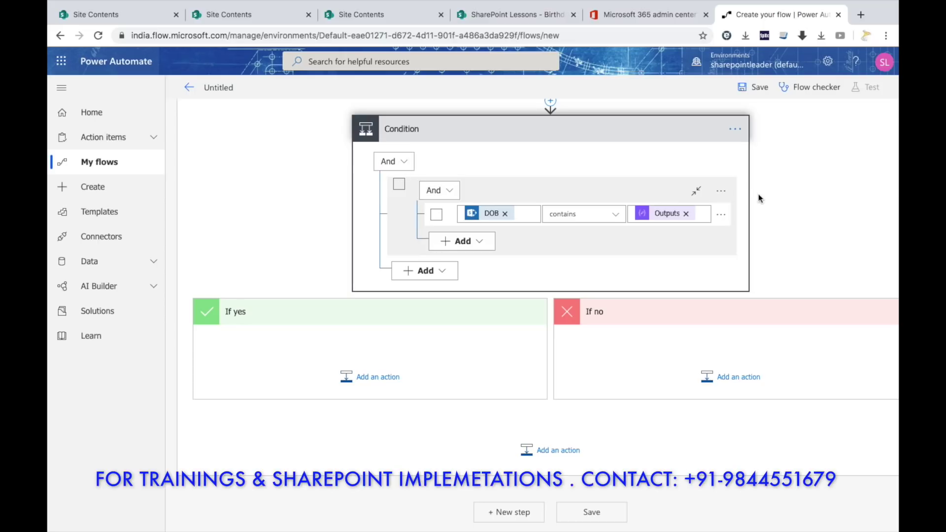
left_click(720, 215)
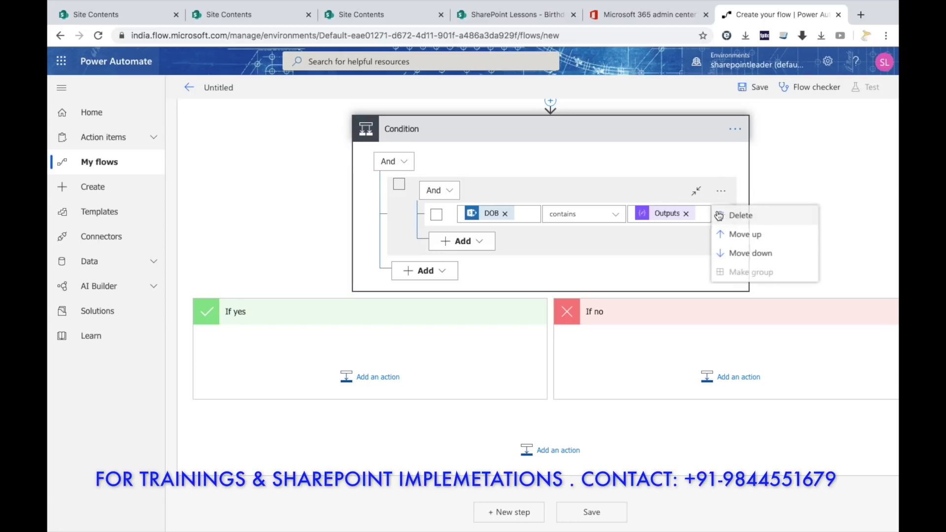
left_click(749, 217)
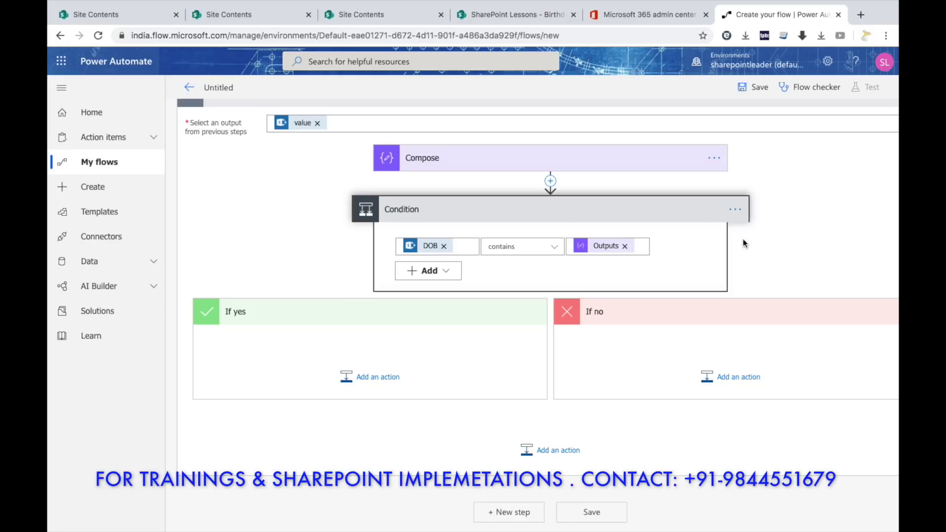
Add then ungroup a group and add a row, leaving two empty And rows.
left_click(442, 272)
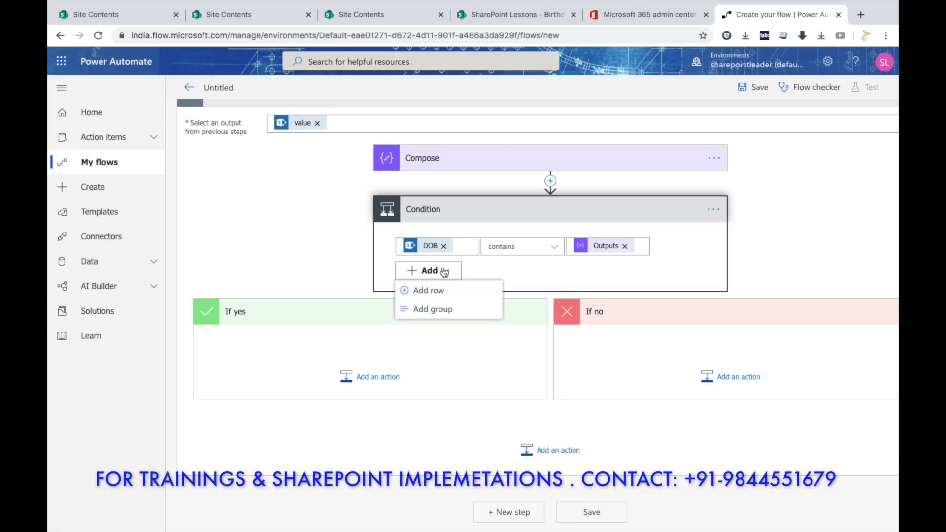
left_click(446, 309)
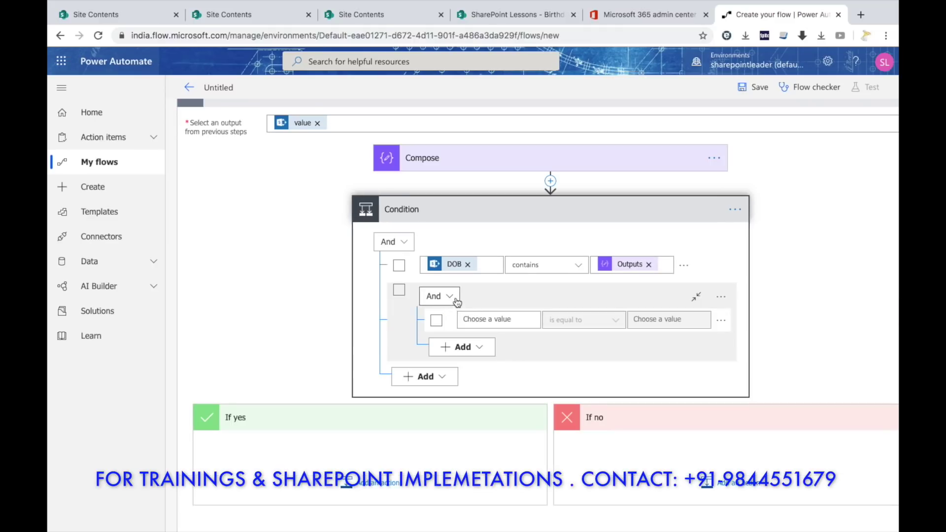
left_click(688, 267)
left_click(720, 271)
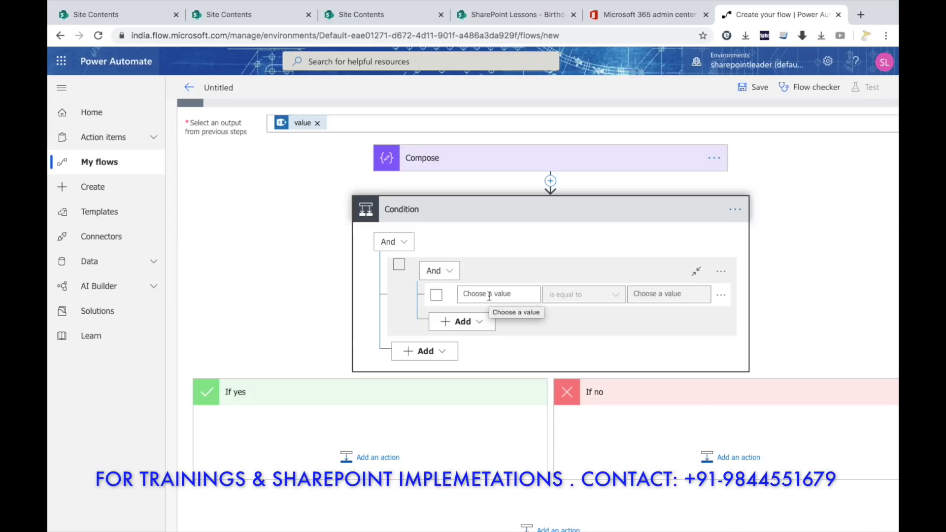
left_click(449, 272)
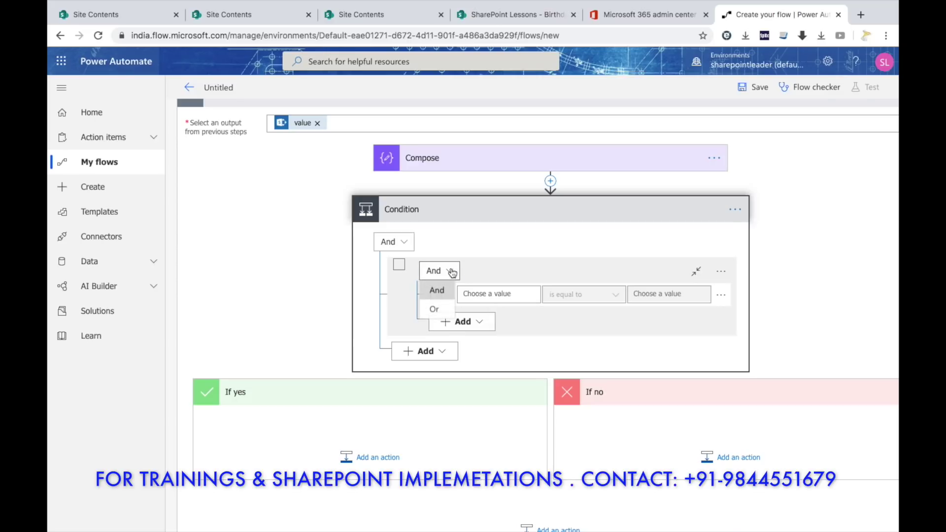
left_click(721, 271)
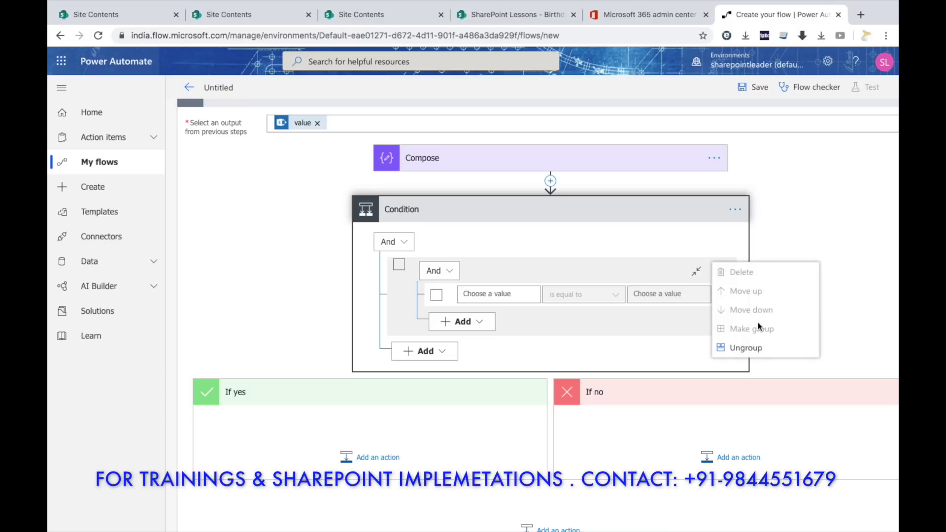
left_click(745, 348)
left_click(446, 274)
left_click(439, 291)
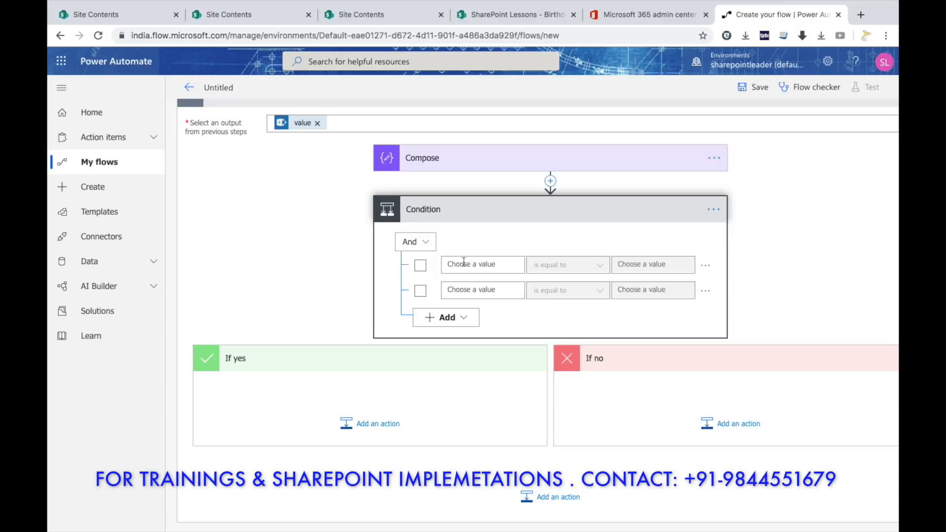
Set row 1 to DOB contains Set Month Outputs.
left_click(468, 264)
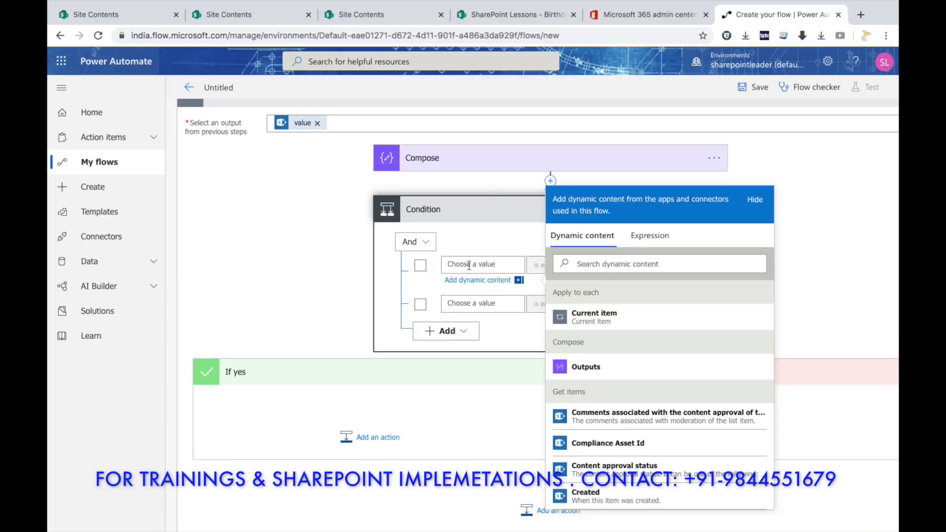
scroll(623, 415, "down", 8)
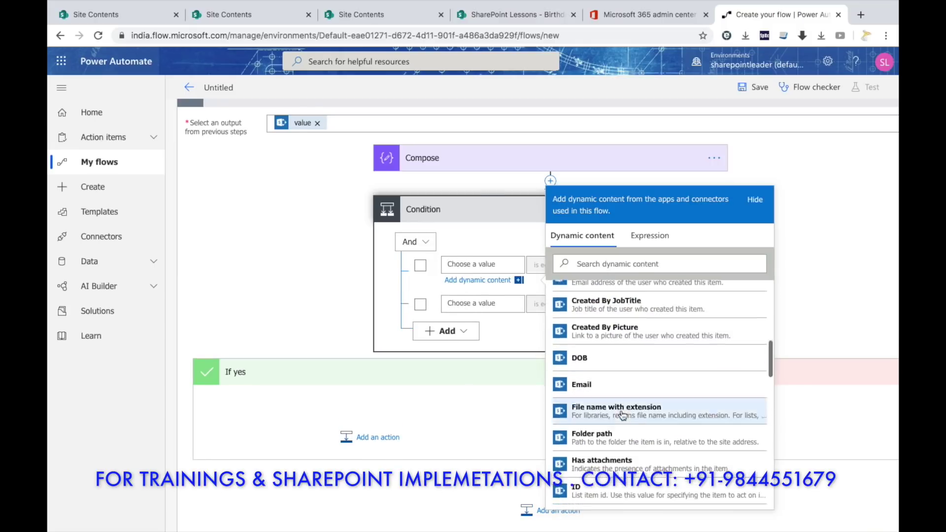
left_click(621, 340)
left_click(540, 267)
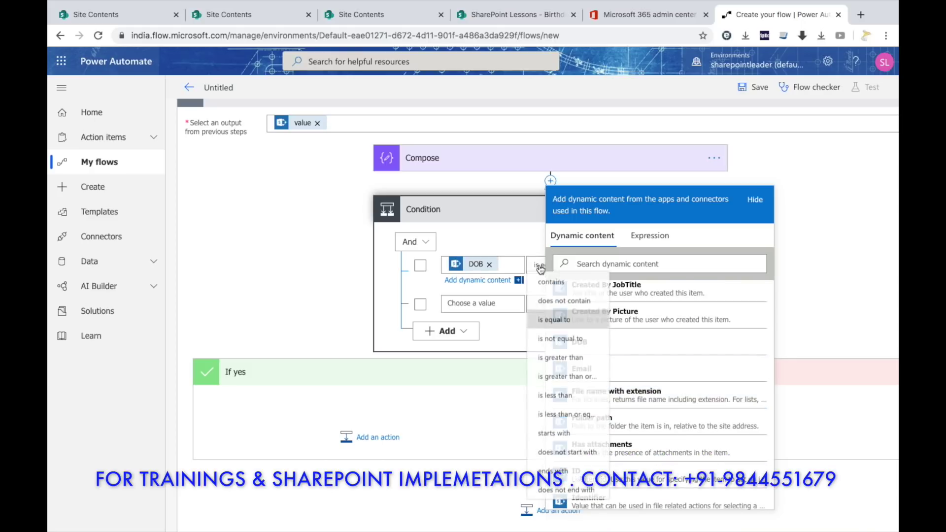
left_click(559, 282)
left_click(653, 264)
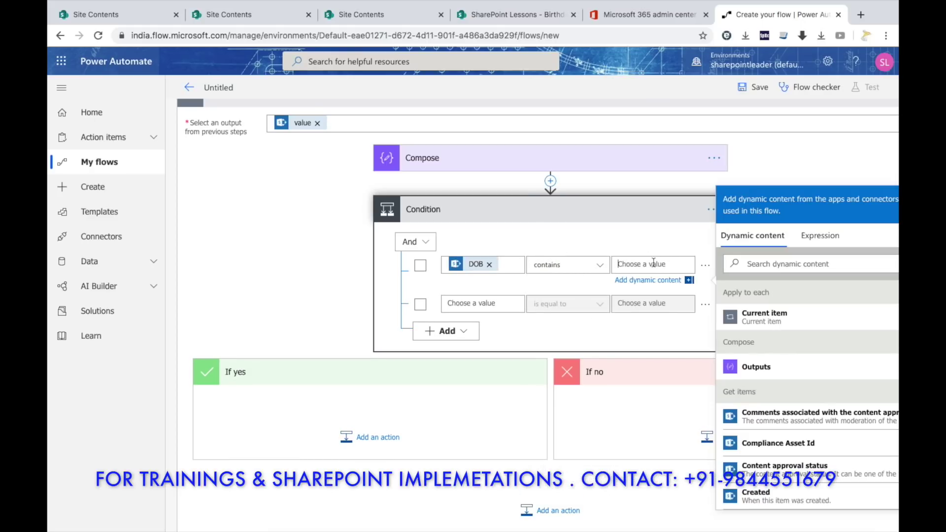
scroll(787, 376, "down", 10)
scroll(789, 373, "down", 5)
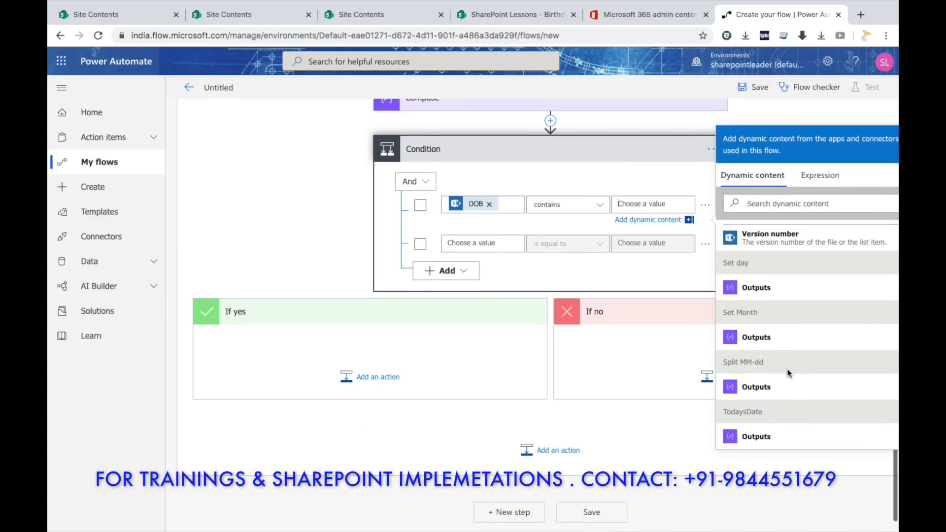
left_click(769, 337)
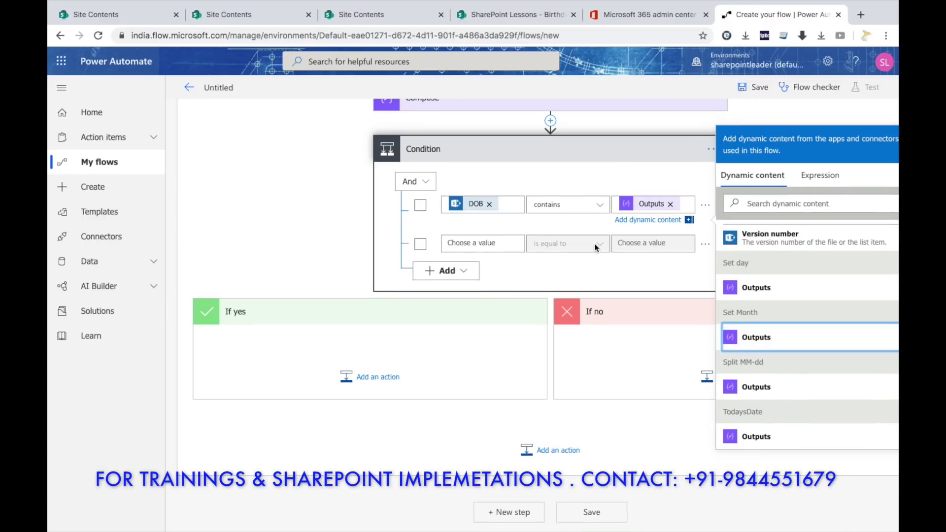
Set row 2 to DOB contains Set day Outputs.
left_click(474, 241)
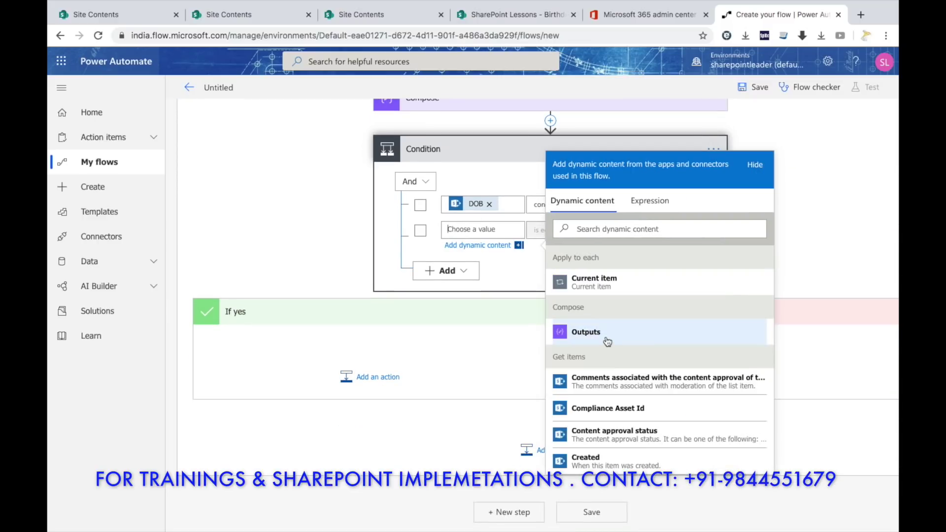
scroll(625, 325, "down", 5)
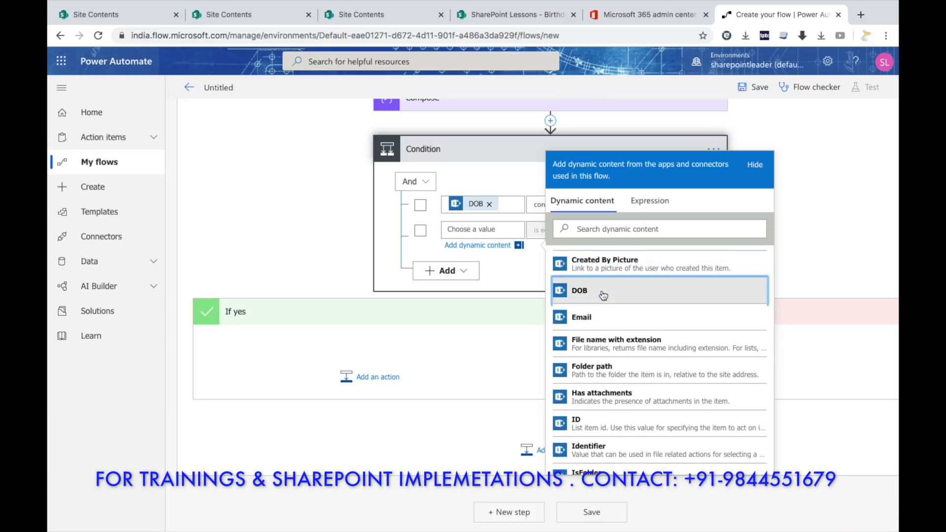
left_click(601, 293)
left_click(540, 233)
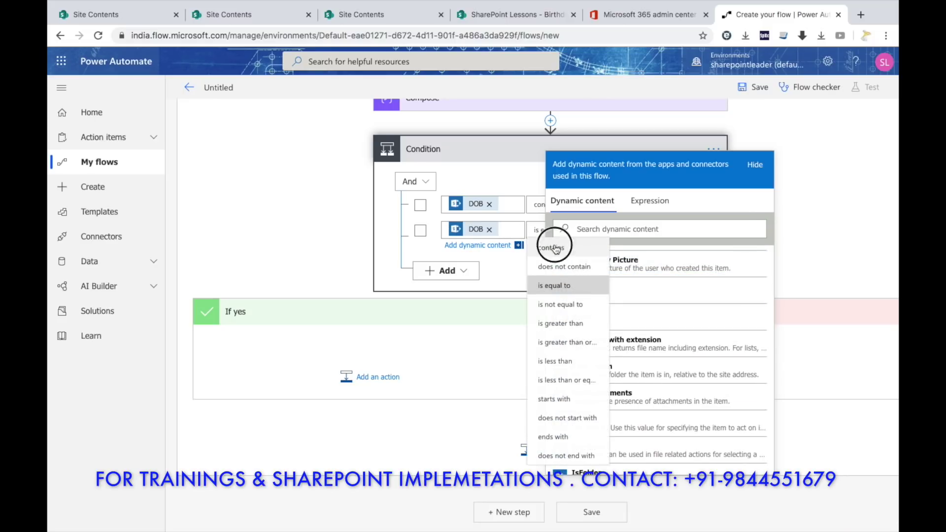
left_click(551, 248)
left_click(659, 242)
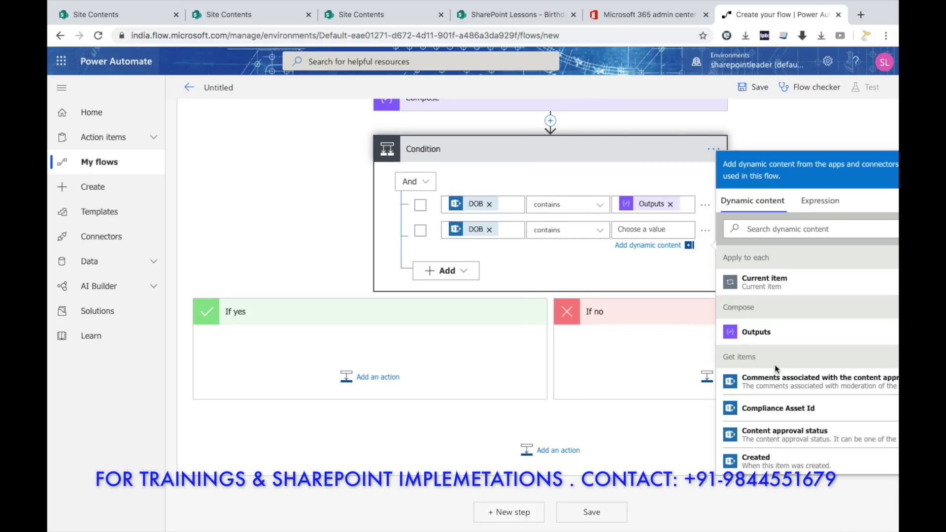
scroll(777, 369, "down", 10)
scroll(777, 370, "down", 3)
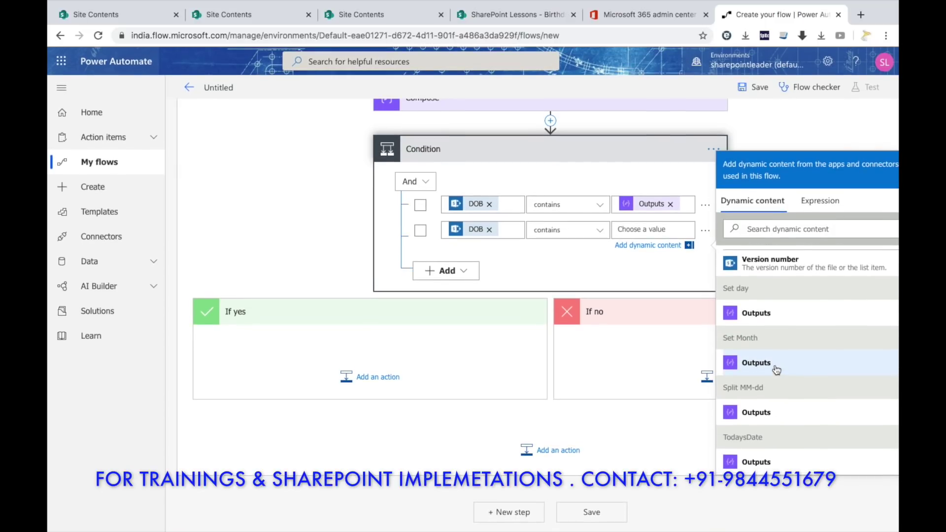
left_click(784, 321)
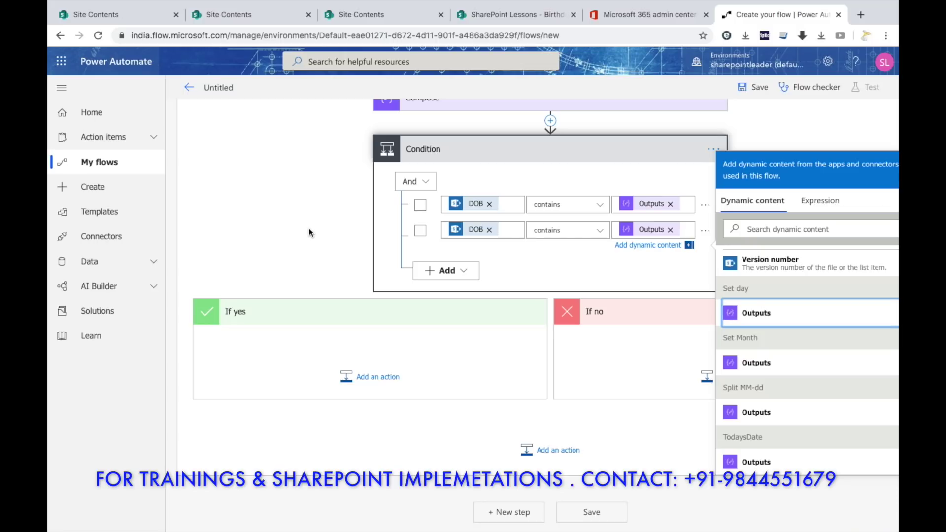
Search 'send an email' and add Send an email (V2) under the If yes branch.
left_click(390, 377)
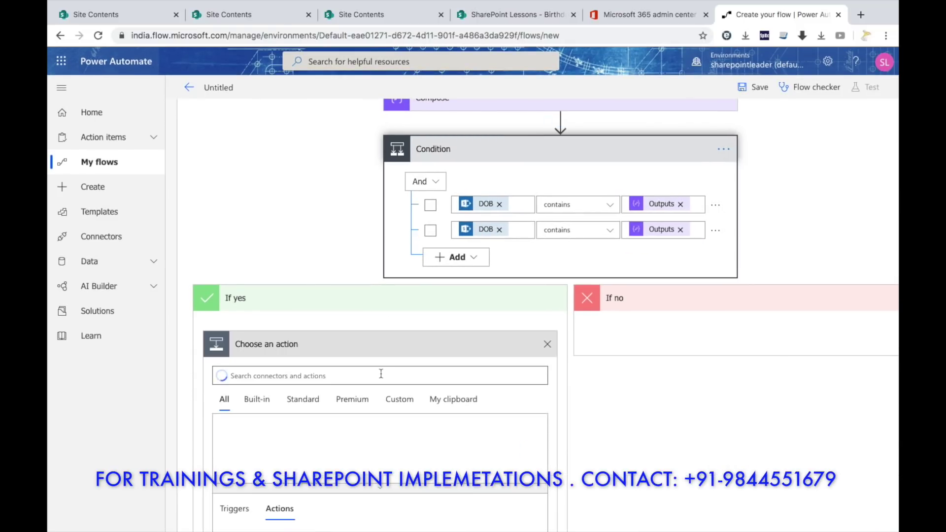
scroll(314, 288, "down", 3)
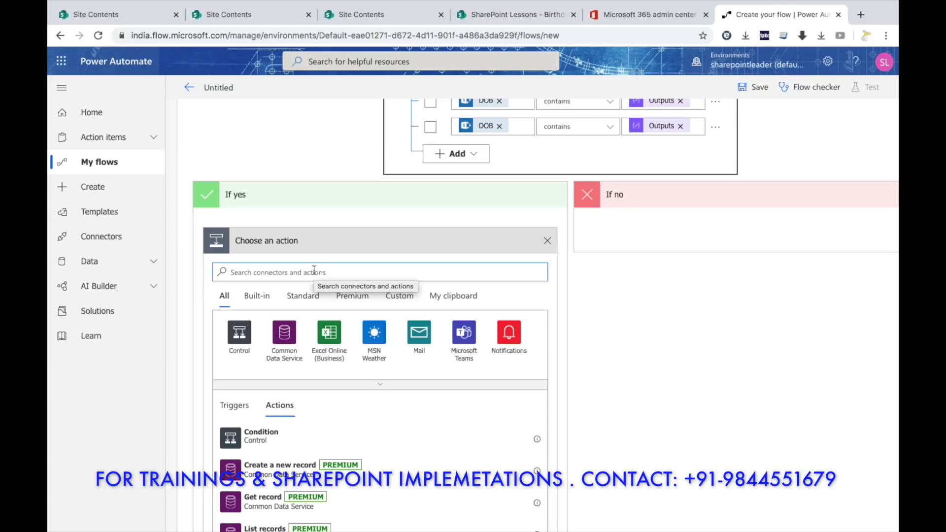
type("send")
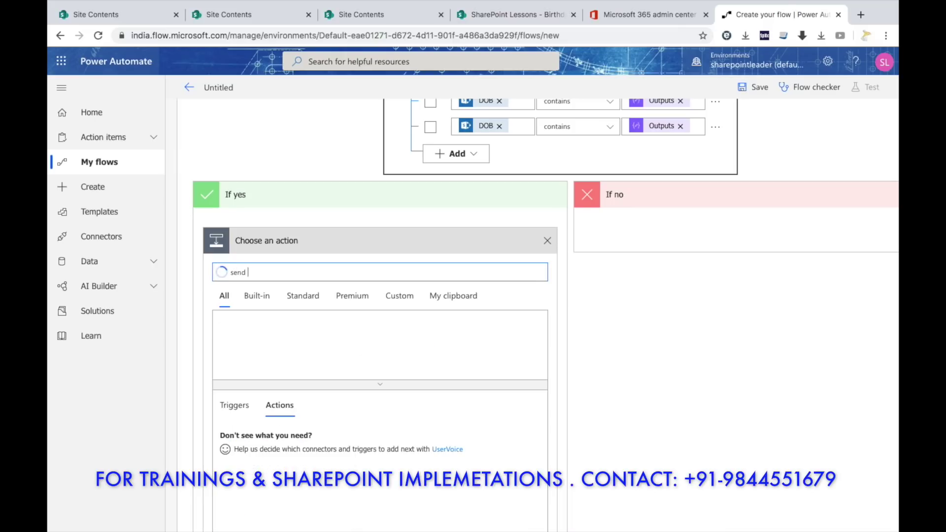
type(" an email")
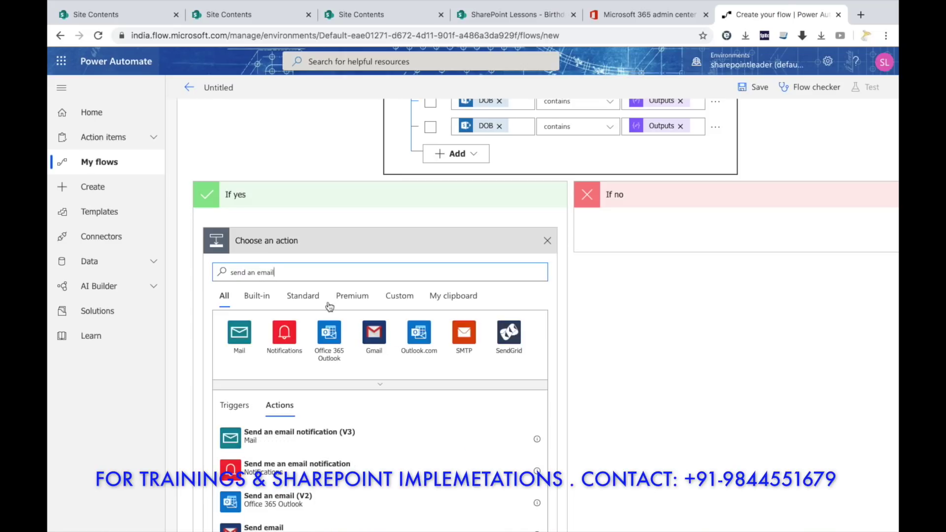
scroll(369, 429, "down", 3)
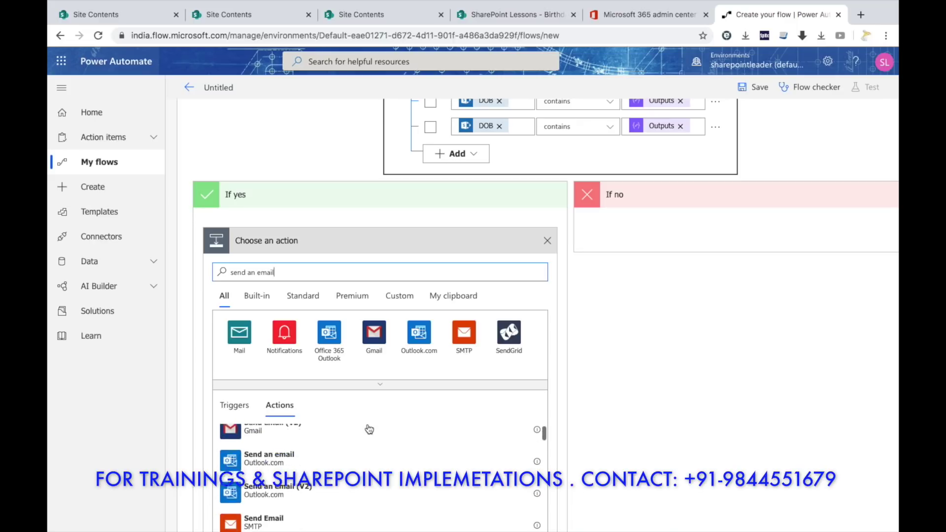
left_click(284, 487)
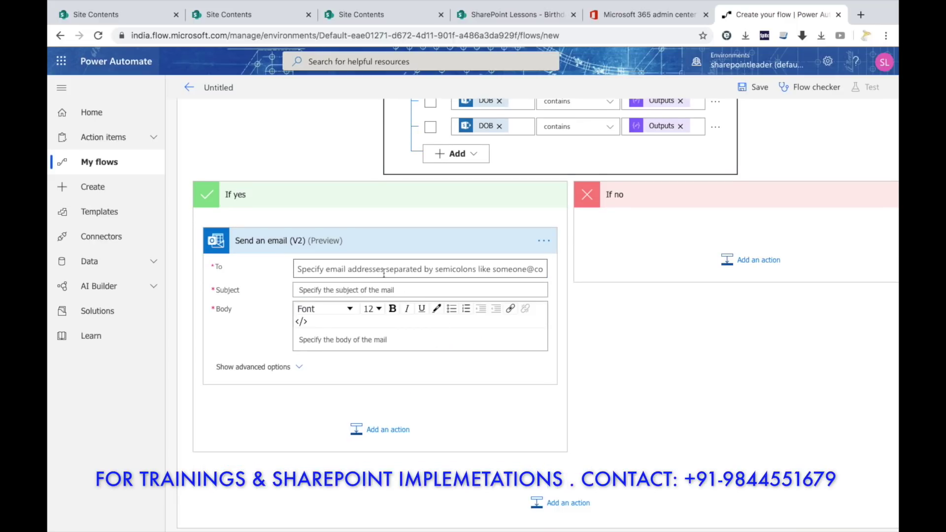
Address the email to the item's Email field with subject 'Happy Birthday'.
left_click(363, 269)
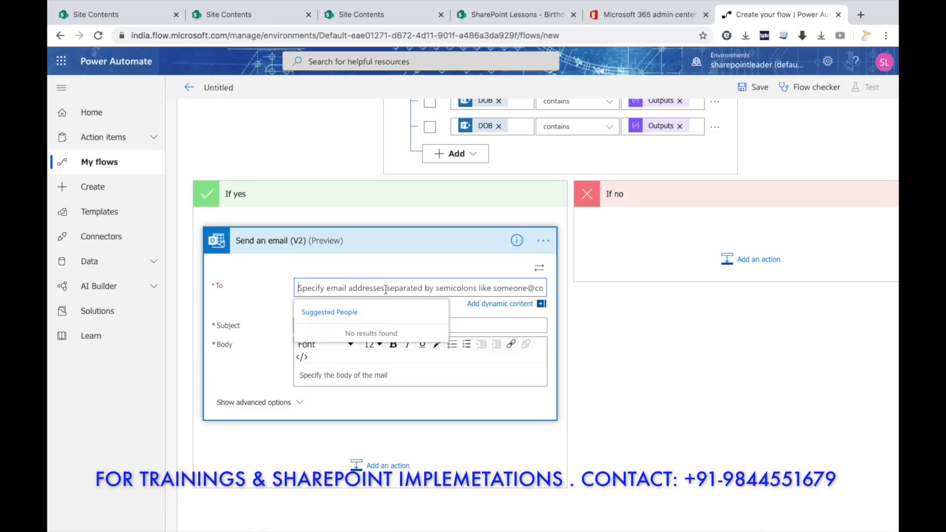
scroll(385, 289, "right", 3)
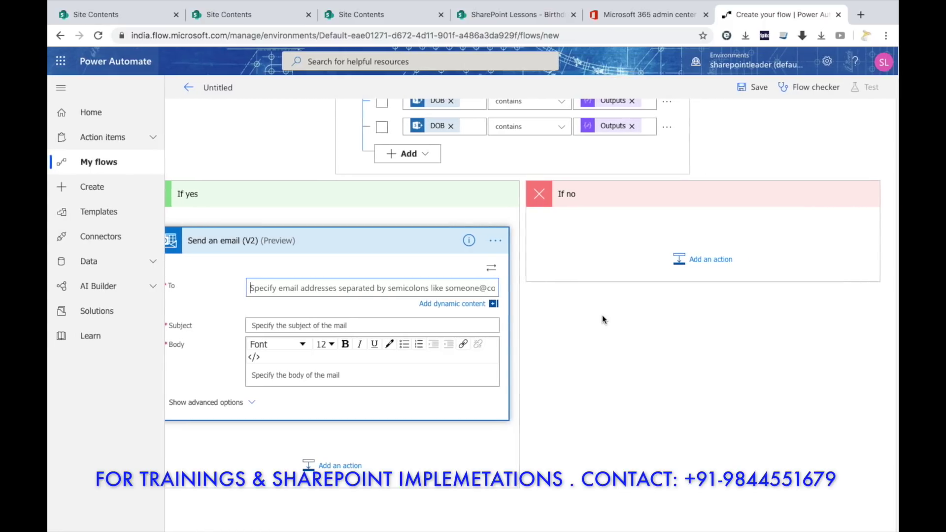
left_click(453, 304)
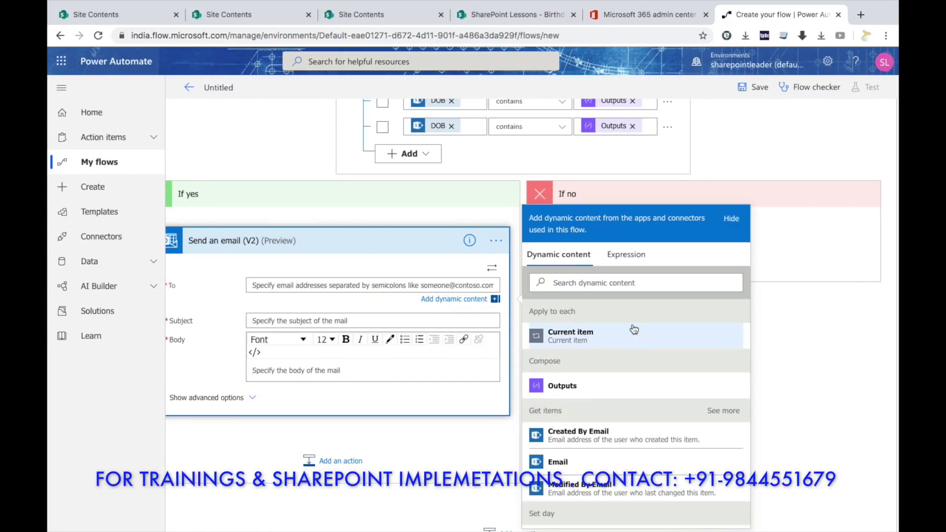
scroll(634, 329, "down", 3)
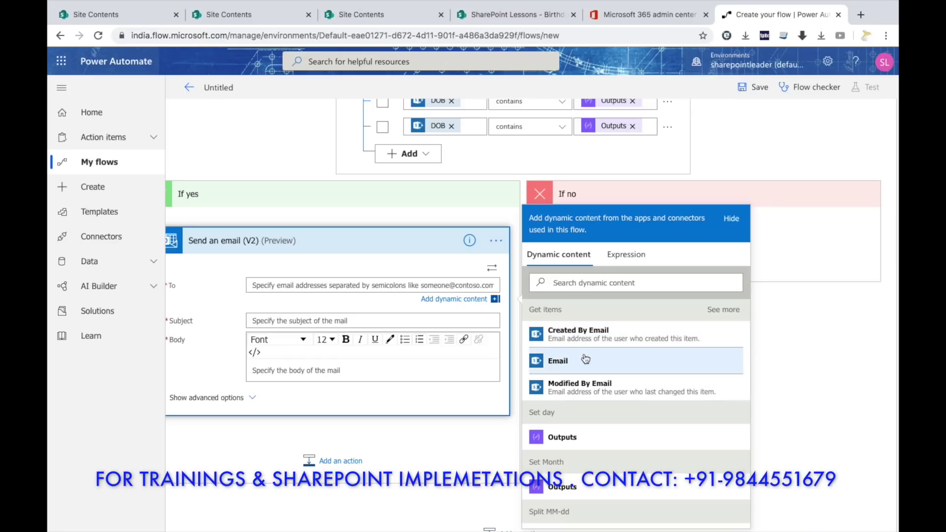
left_click(592, 362)
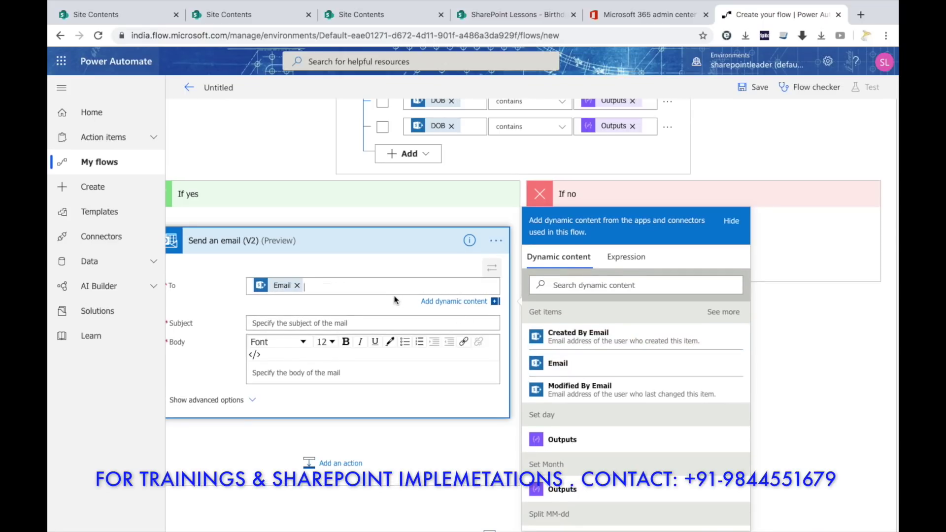
left_click(402, 295)
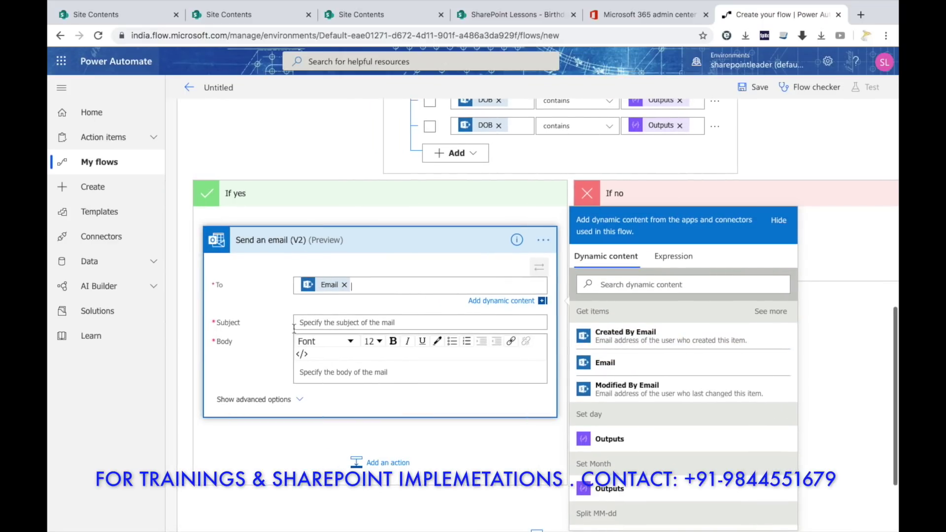
left_click(363, 324)
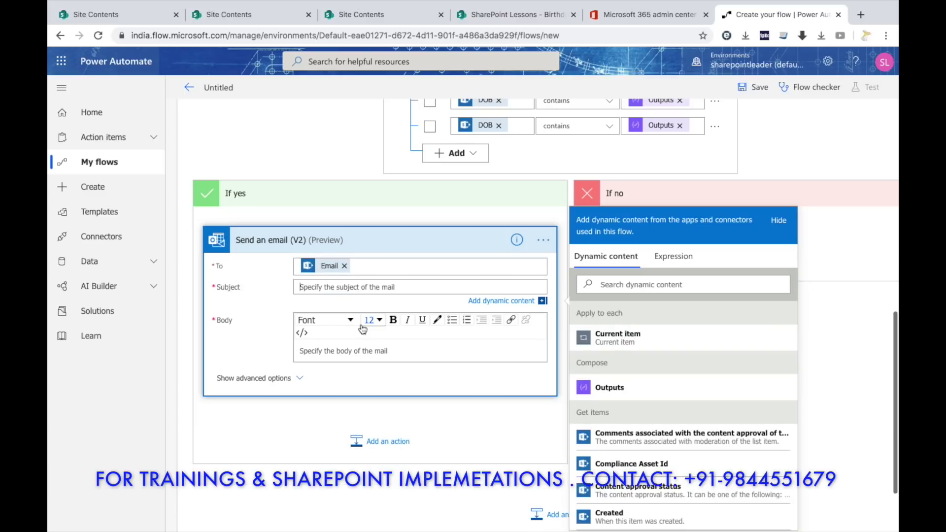
type("Hap")
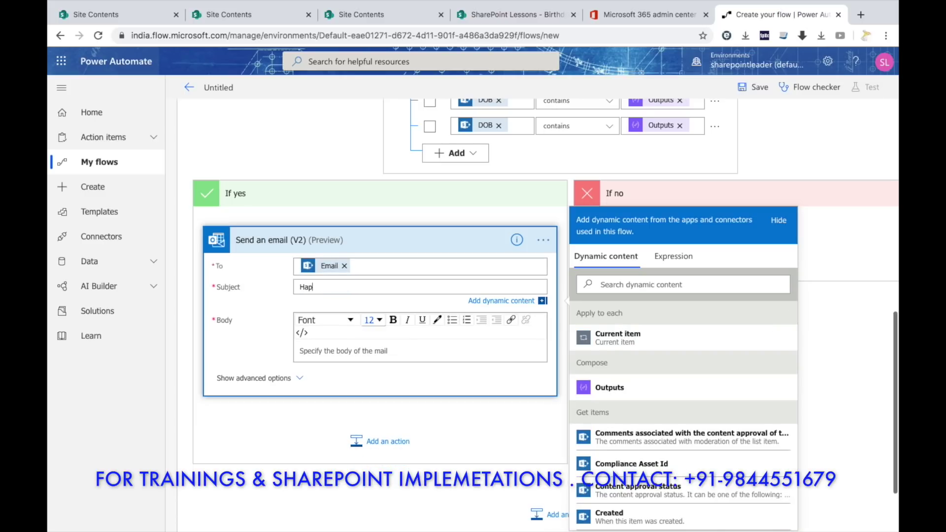
type("py Birthday")
Write the body 'Hi Good Morning,' and 'Many Many Happy returns of the day' on two lines.
left_click(337, 349)
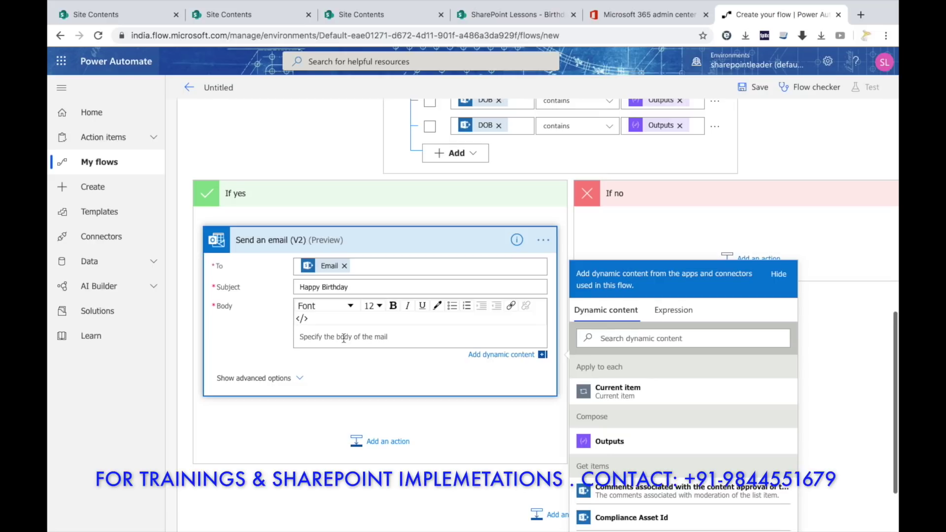
type("Hi Good Morning,")
key("Return")
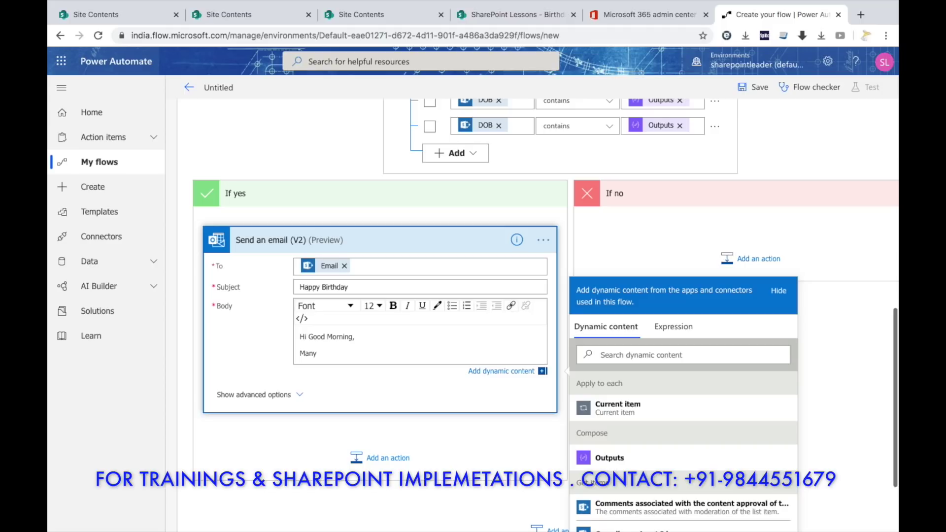
type("Many Many Happy returns of the day")
Style the whole greeting in Georgia, size 24, blue.
key("shift+Left")
key("shift+Left")
key("shift+Left")
key("shift+Left")
key("shift+Left")
key("shift+Left")
key("shift+Left")
key("shift+Left")
key("shift+Left")
key("shift+Left")
key("shift+Left")
key("shift+Left")
key("shift+Left")
key("shift+Left")
key("shift+Left")
key("shift+Left")
key("shift+Left")
key("shift+Left")
key("shift+Left")
key("shift+Left")
key("shift+Left")
key("shift+Left")
key("shift+Left")
key("shift+Left")
key("shift+Left")
key("shift+Left")
key("shift+Left")
key("shift+Left")
key("shift+Left")
key("shift+Left")
key("shift+Left")
key("shift+Left")
key("shift+Left")
key("shift+Left")
key("shift+Up")
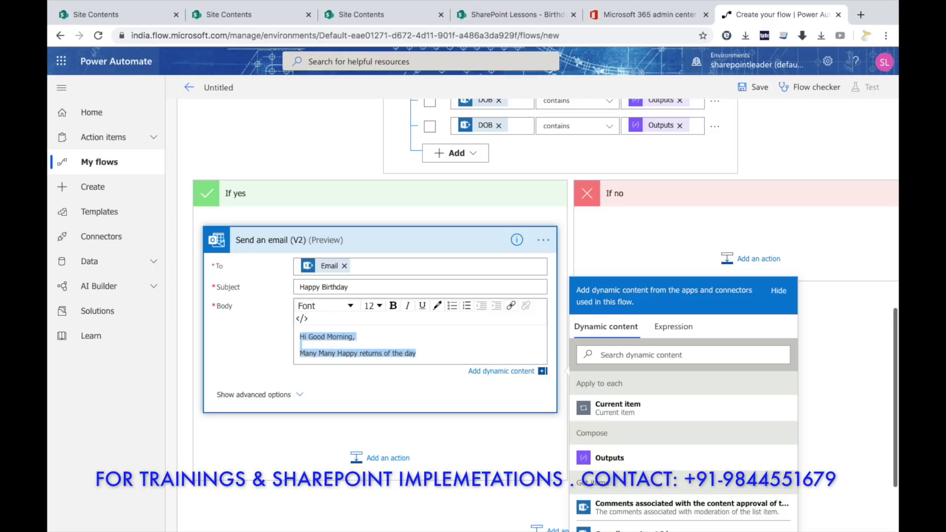
left_click(380, 307)
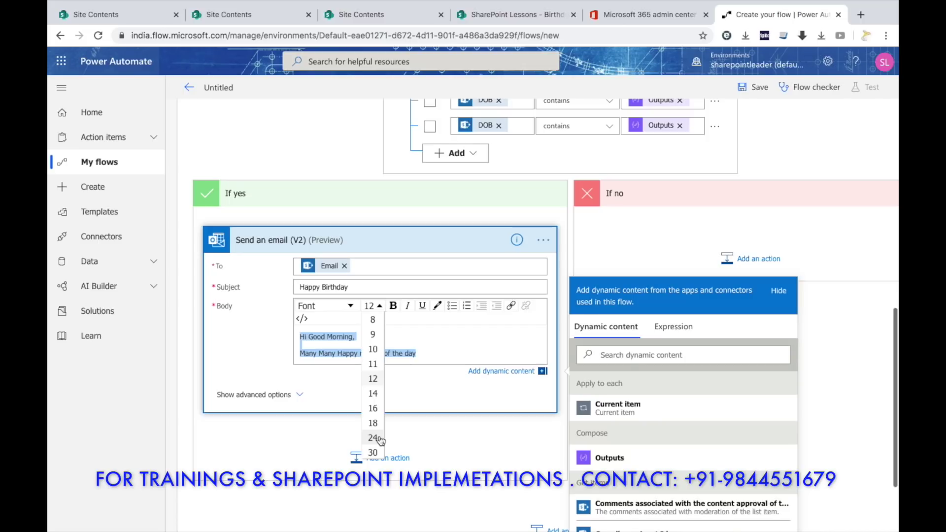
left_click(378, 438)
left_click(347, 306)
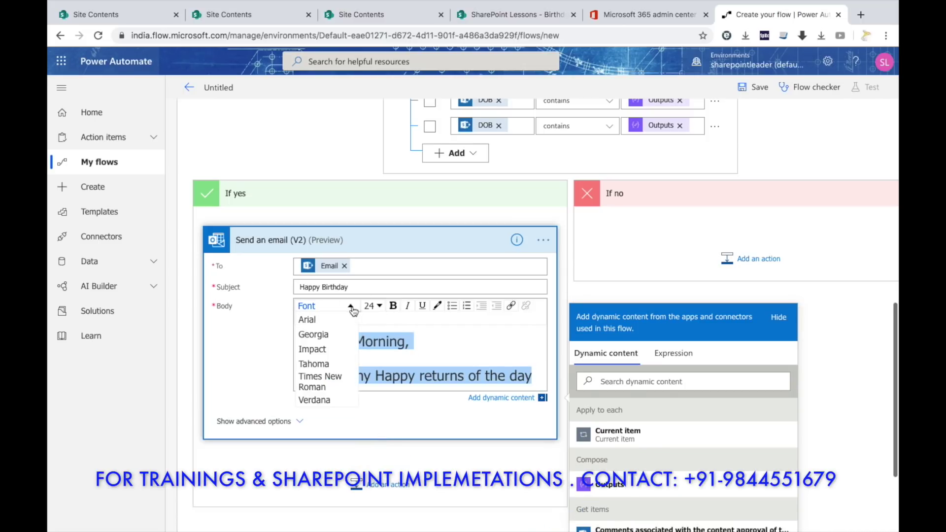
left_click(327, 339)
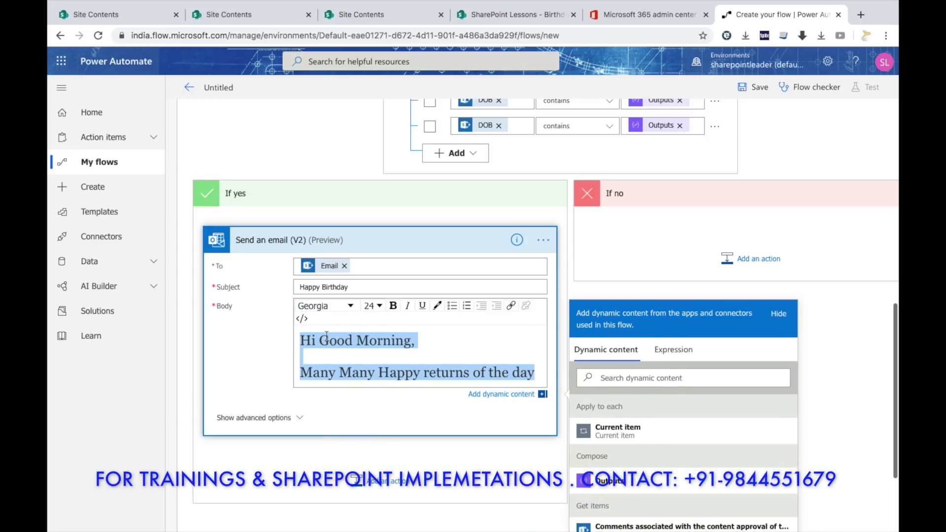
left_click(437, 306)
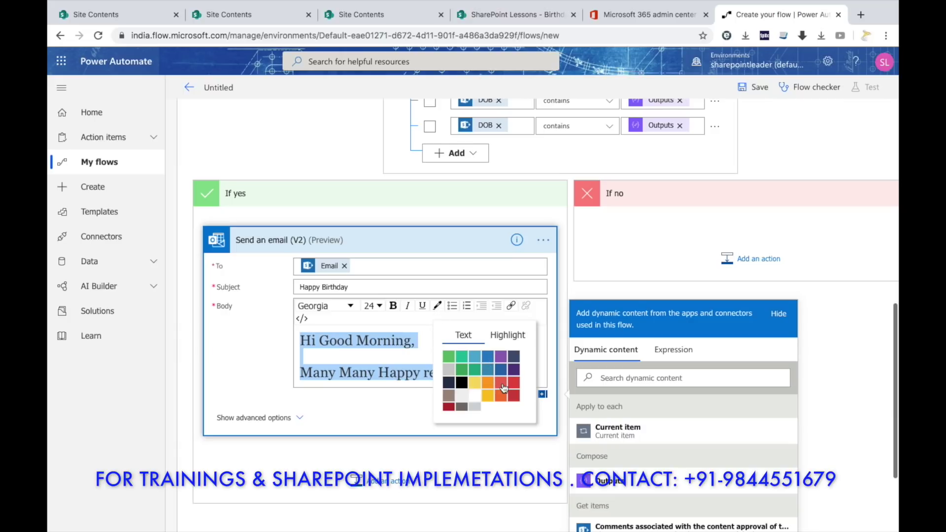
left_click(488, 361)
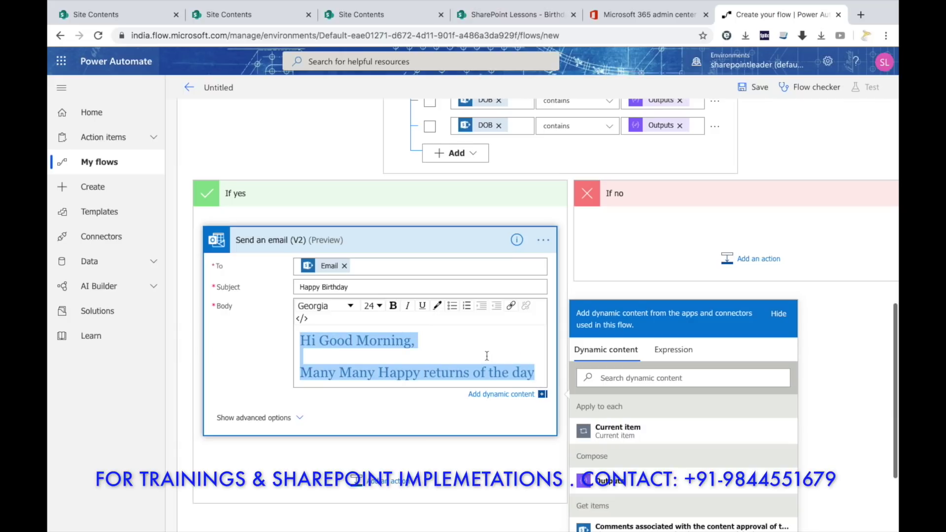
left_click(432, 339)
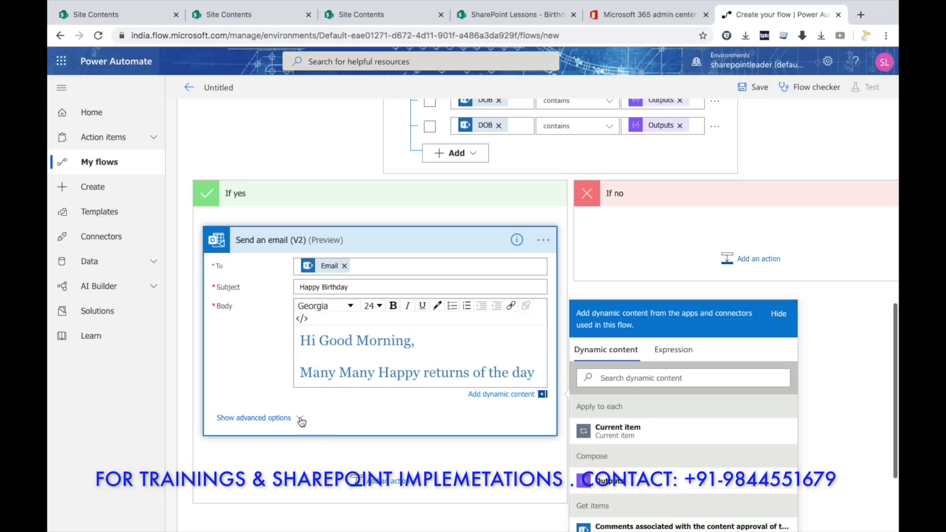
Show the email's advanced options and review Importance, leaving it unchanged.
scroll(301, 422, "down", 1)
left_click(303, 376)
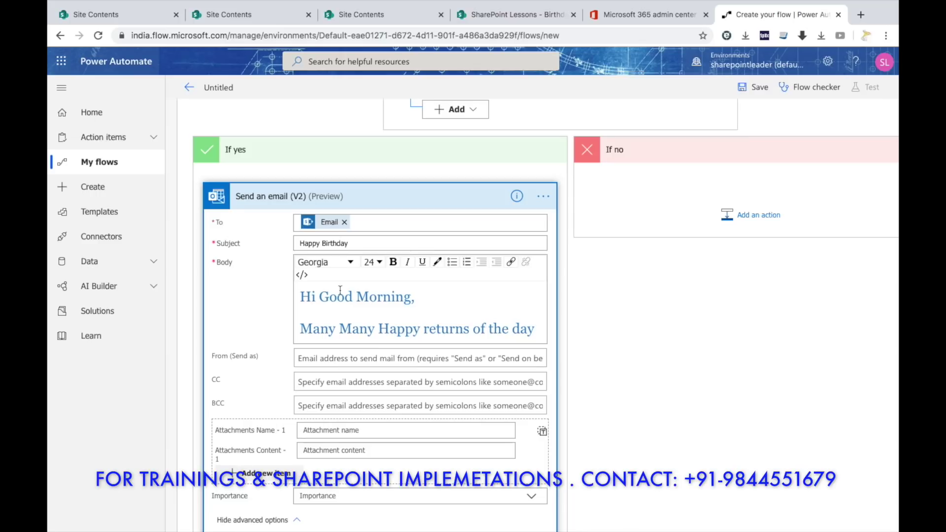
scroll(341, 290, "down", 2)
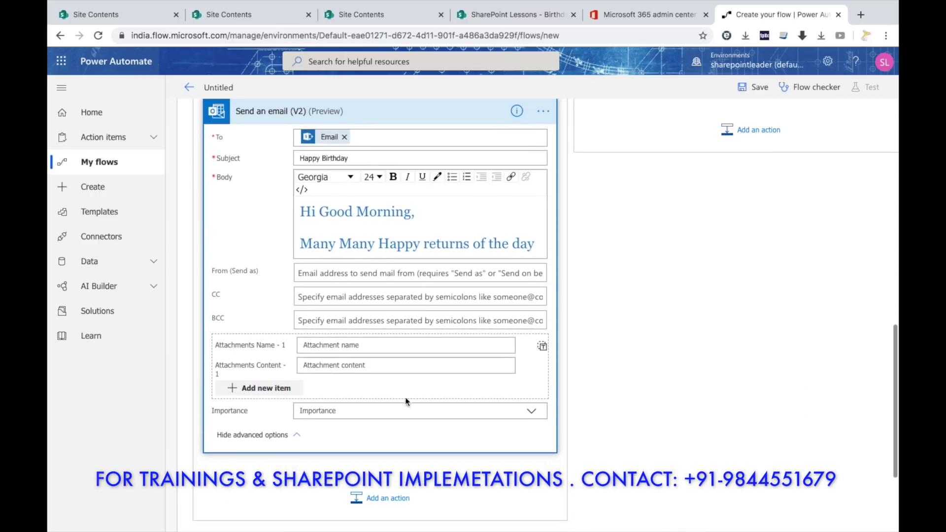
left_click(531, 413)
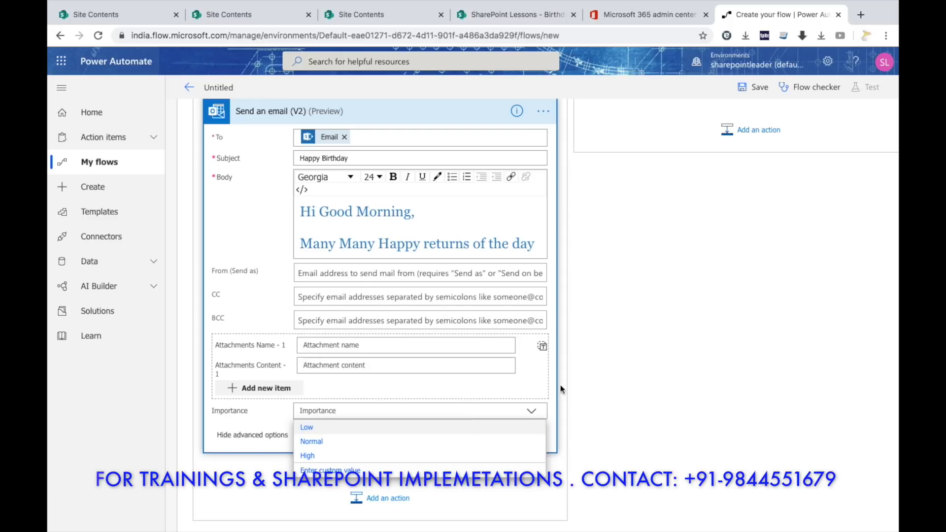
left_click(605, 364)
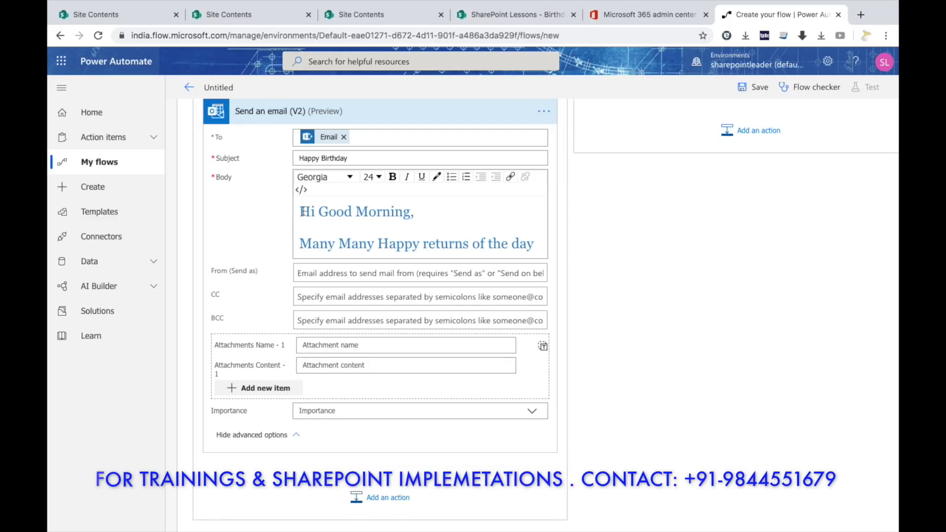
scroll(301, 212, "up", 1)
scroll(302, 212, "down", 3)
scroll(303, 211, "down", 2)
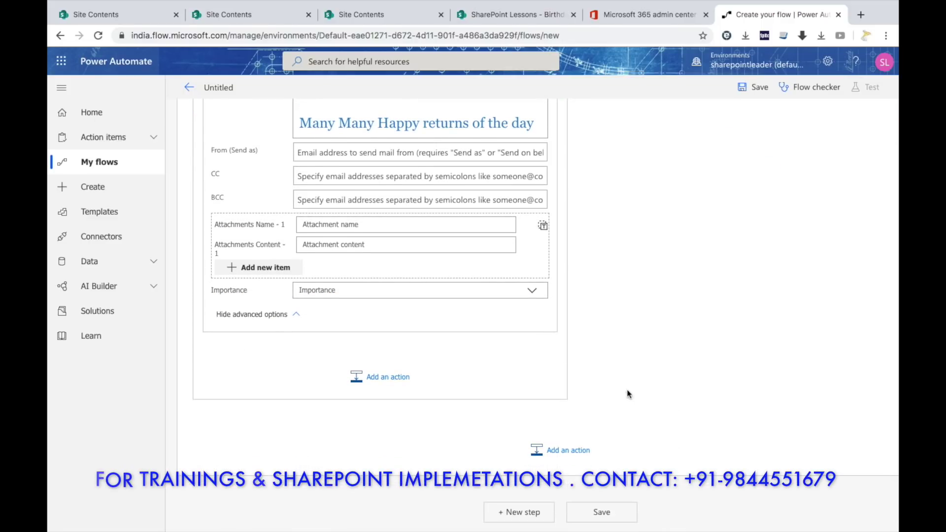
Save the flow and dismiss the SharePoint site address tip.
left_click(616, 515)
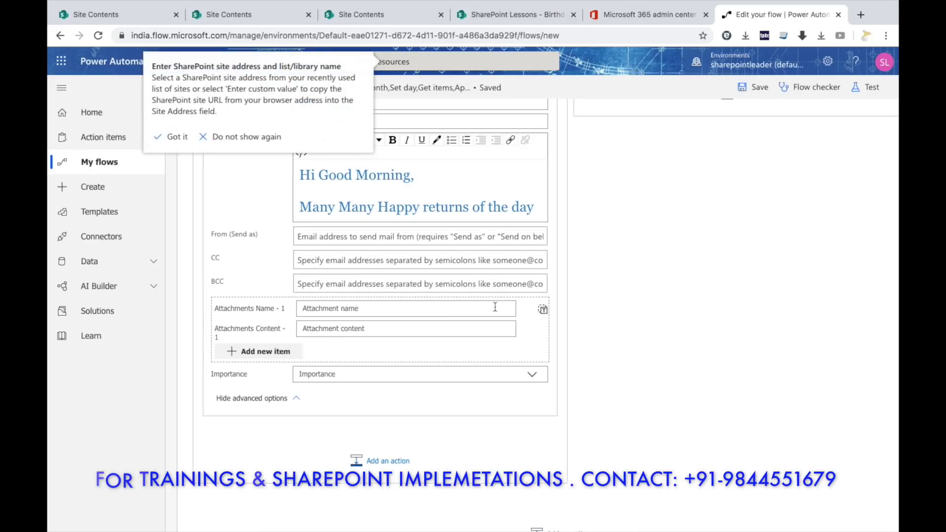
left_click(175, 136)
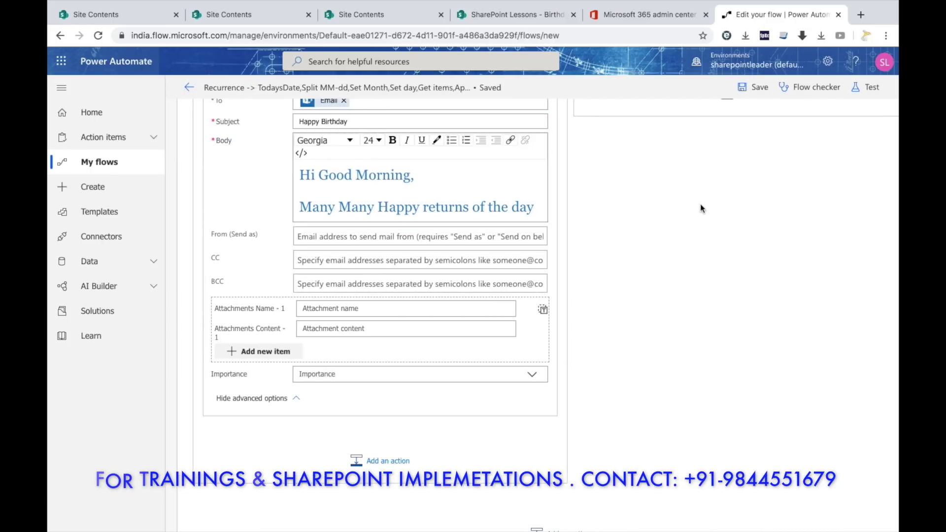
scroll(753, 138, "up", 9)
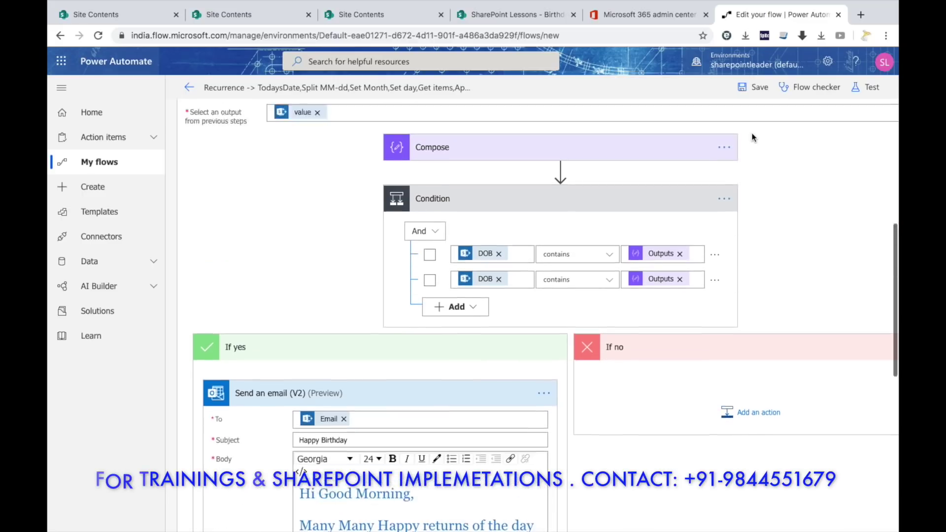
scroll(753, 137, "up", 5)
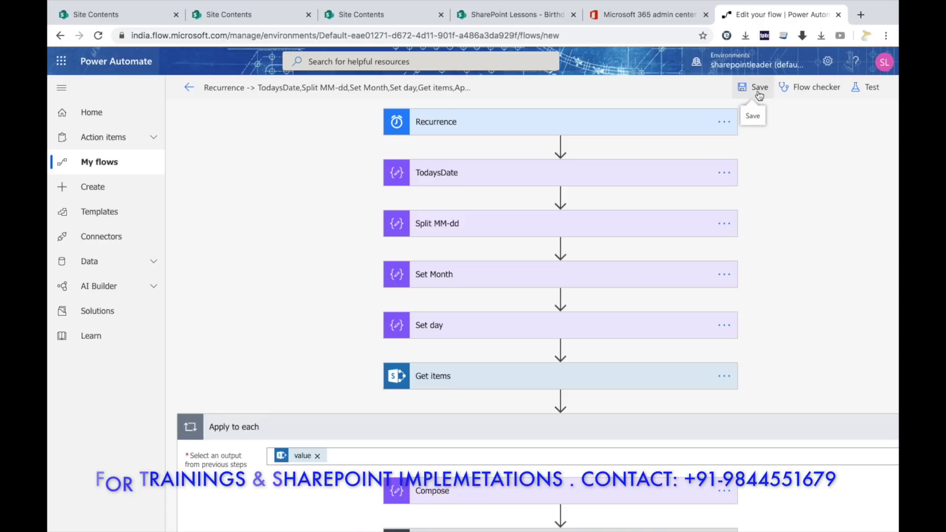
Run Flow checker (0 errors, 0 warnings), then expand Recurrence showing every 1 Day.
left_click(837, 91)
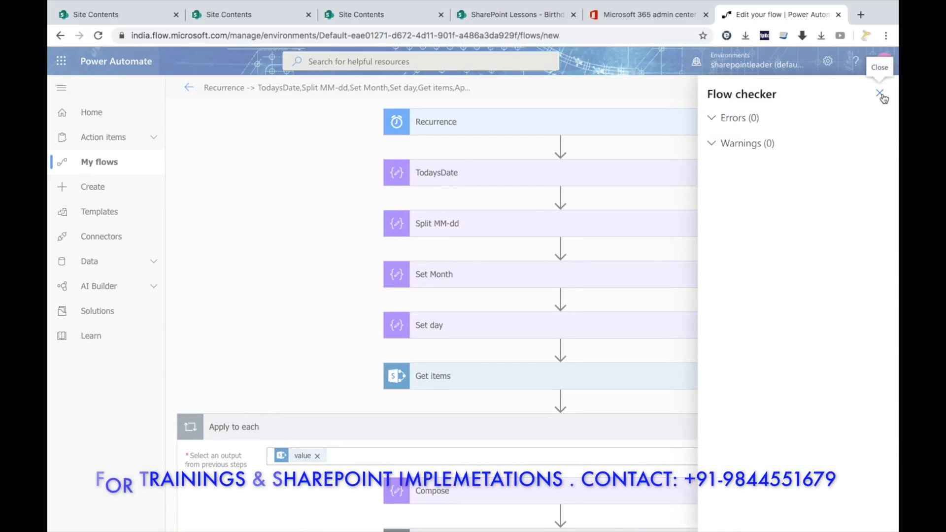
left_click(881, 93)
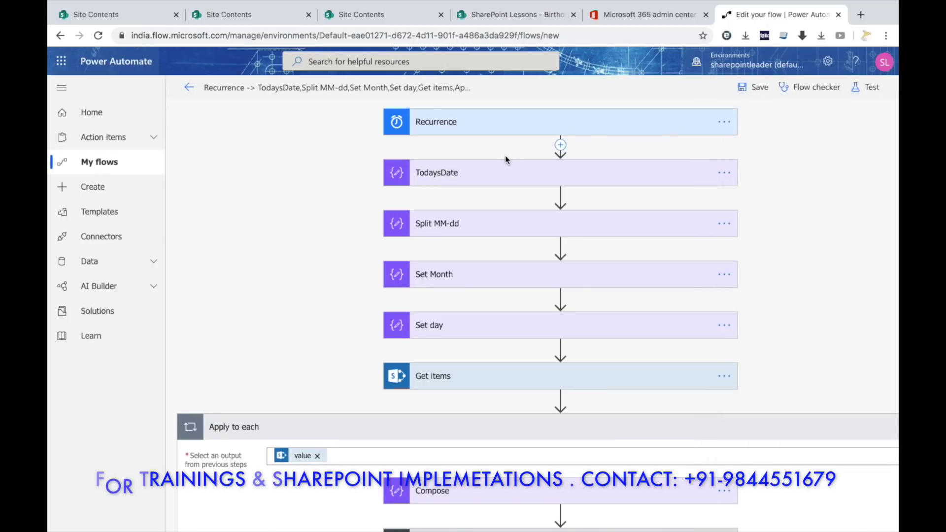
scroll(505, 155, "right", 2)
left_click(500, 128)
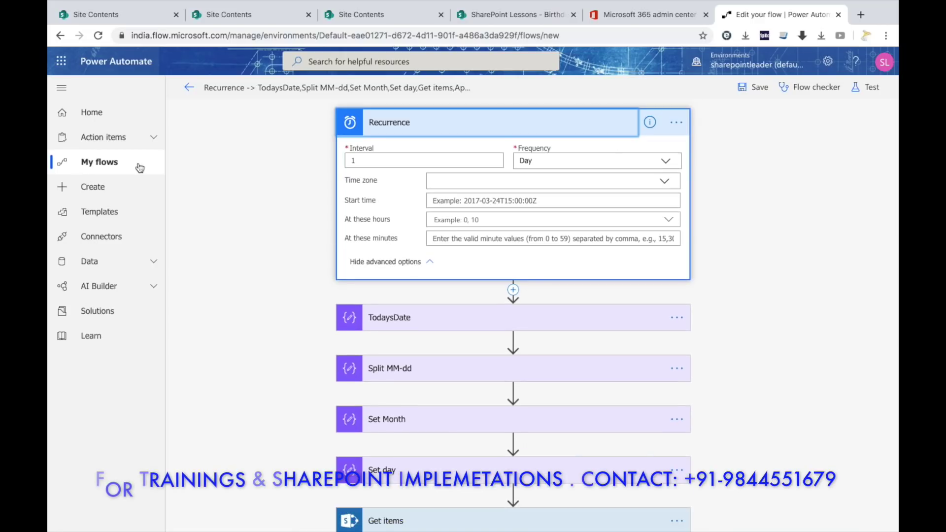
Stay in the editor instead of leaving and save the birthday flow.
left_click(105, 163)
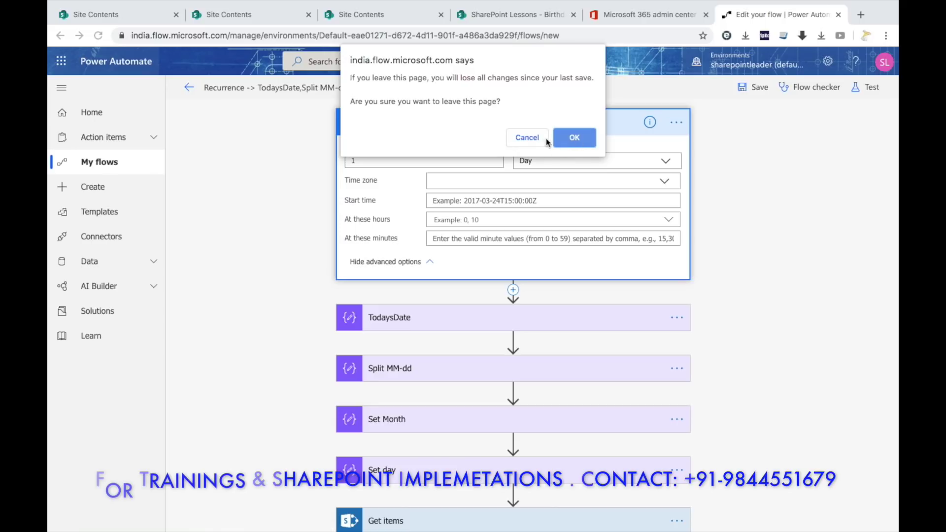
left_click(527, 137)
left_click(754, 87)
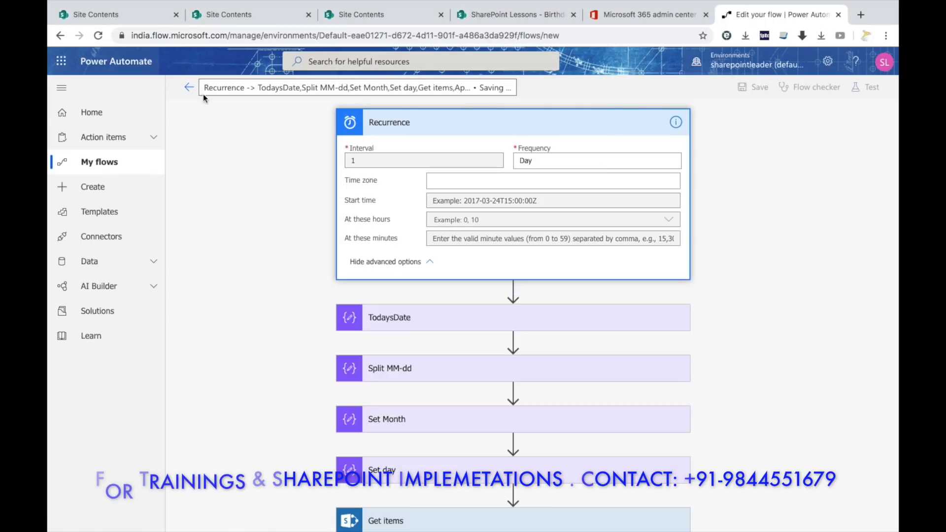
left_click(260, 87)
left_click_drag(260, 88, 526, 95)
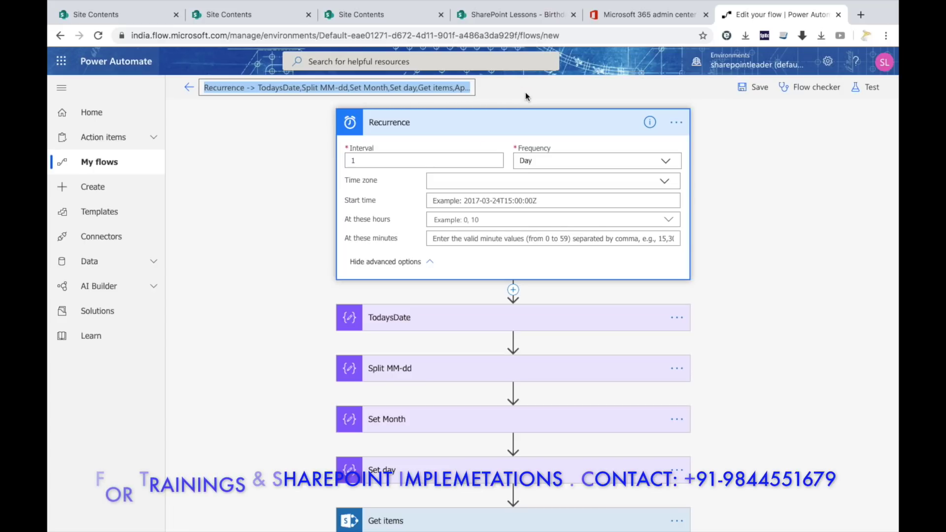
left_click(409, 89)
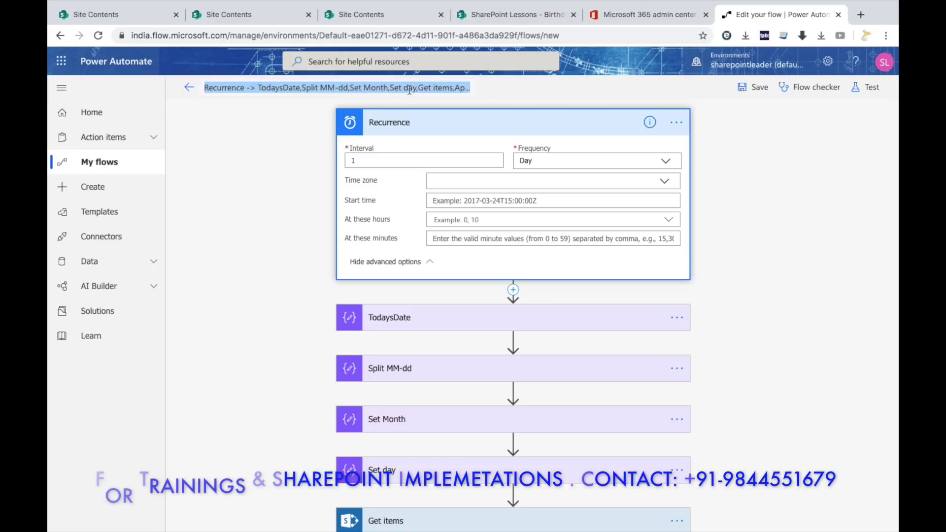
triple_click(409, 89)
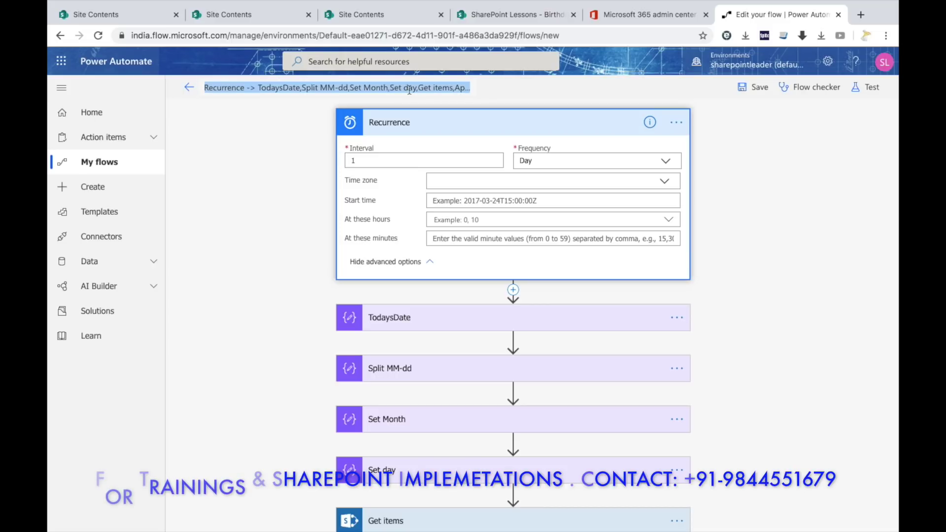
left_click(754, 87)
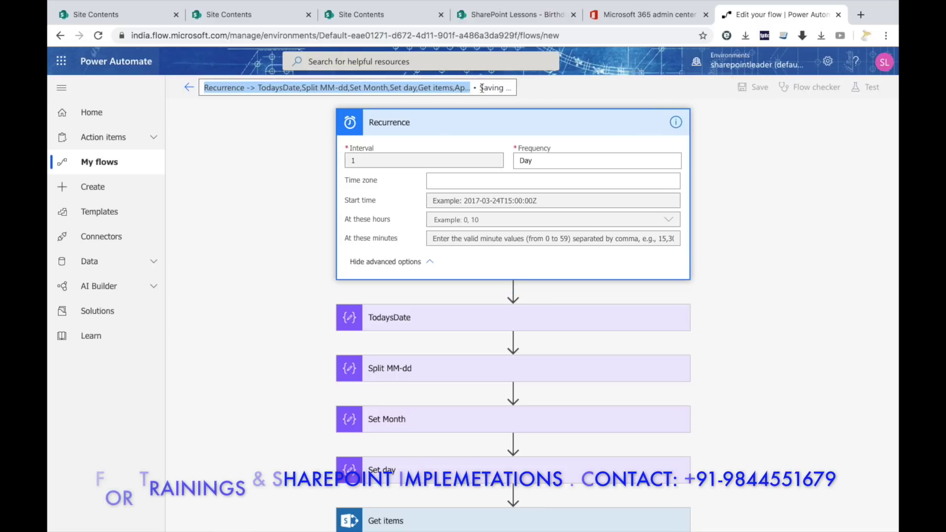
Return to My flows, where the birthday flow shows as modified 10 sec ago.
left_click(108, 169)
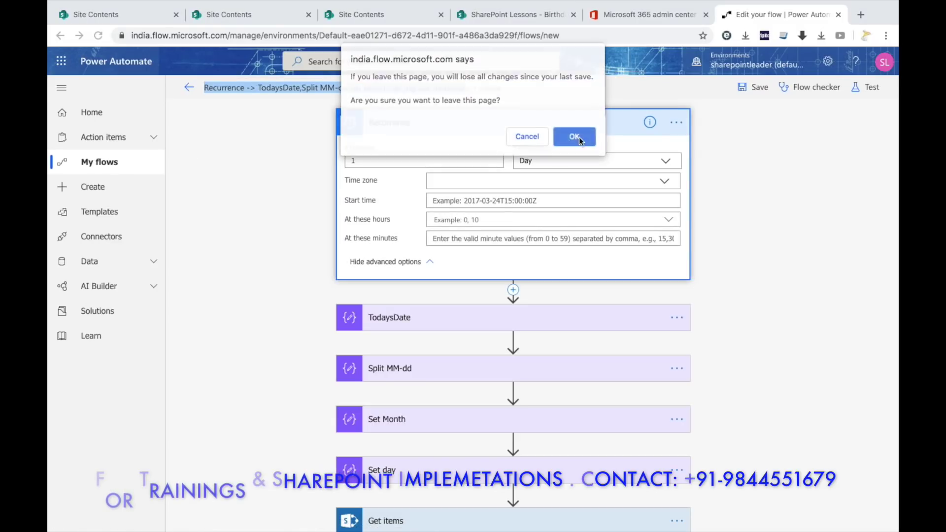
left_click(572, 140)
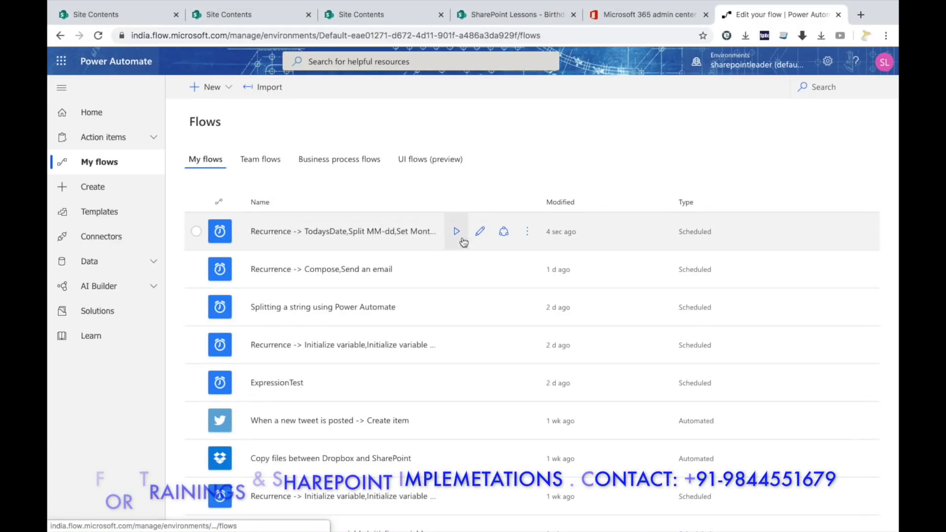
left_click(480, 231)
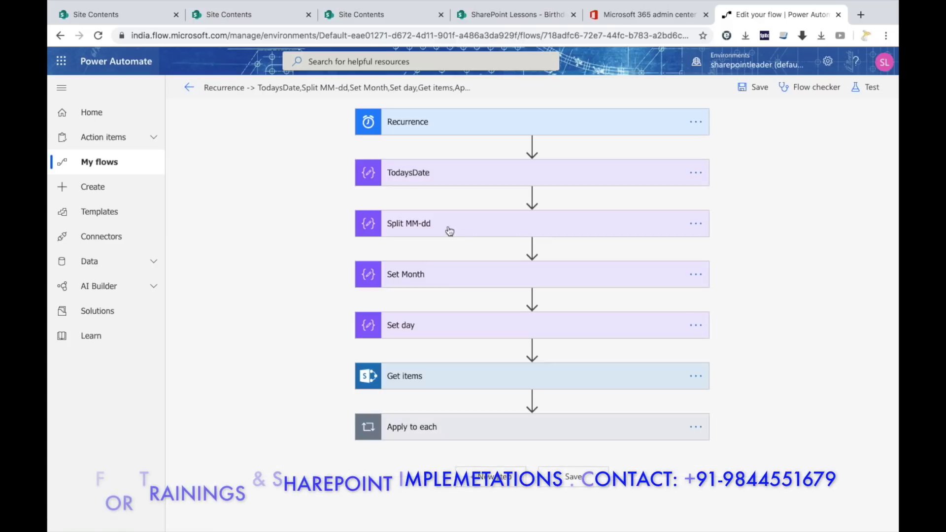
left_click(118, 158)
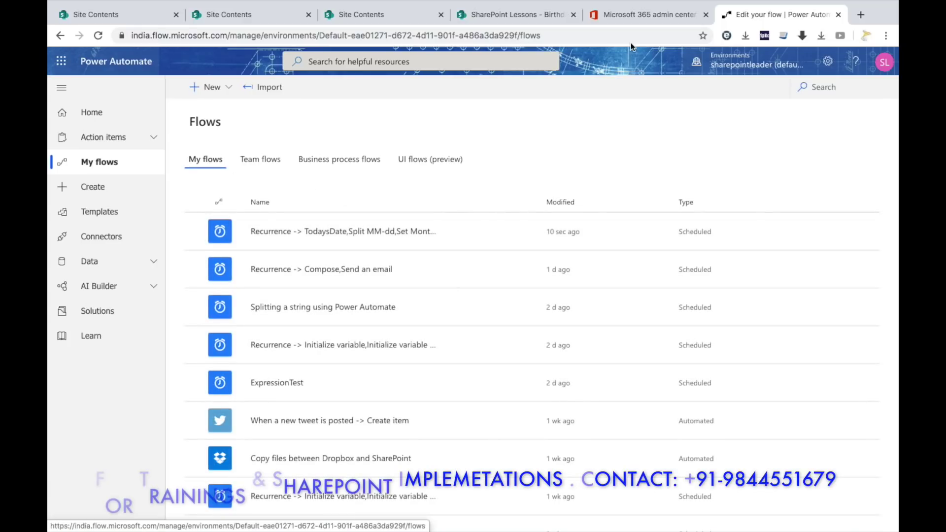
mouse_move(52, 5)
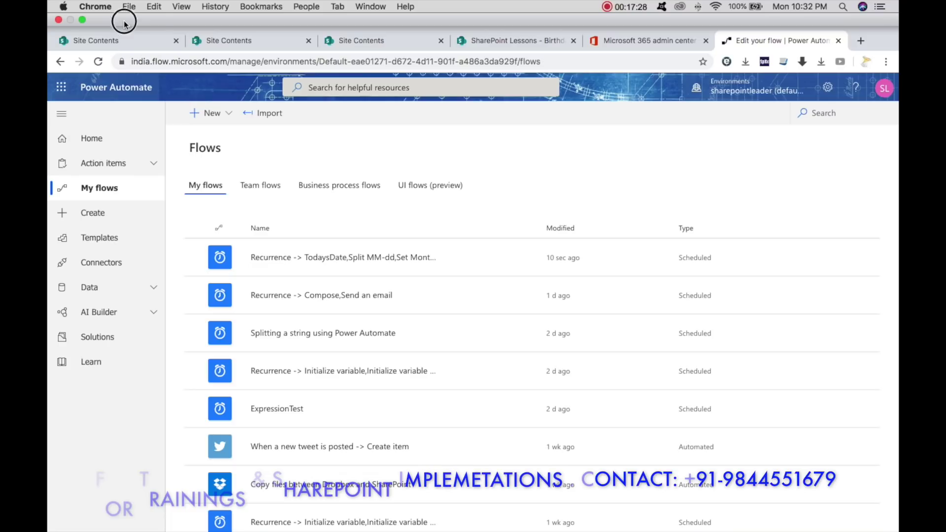
Open the received Happy Birthday email in the Outlook inbox, then return to Power Automate.
left_click(82, 20)
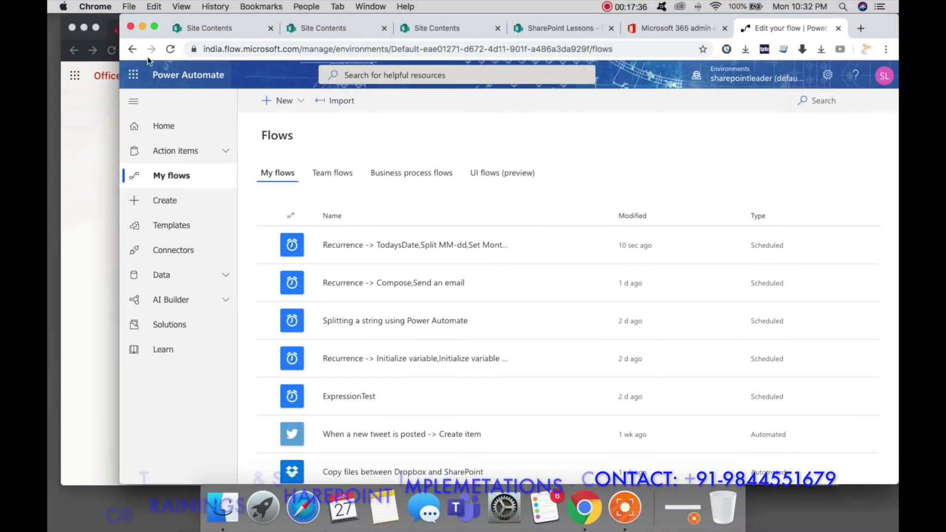
left_click(98, 114)
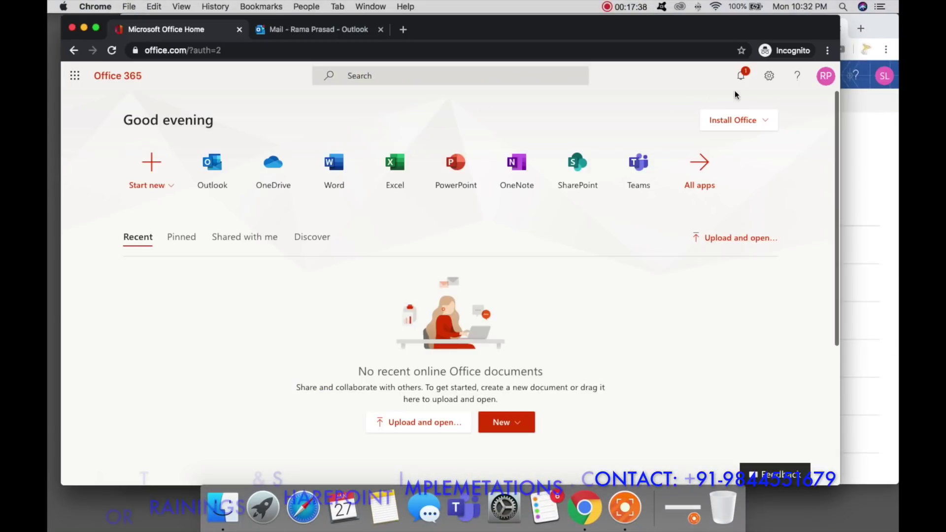
left_click(327, 31)
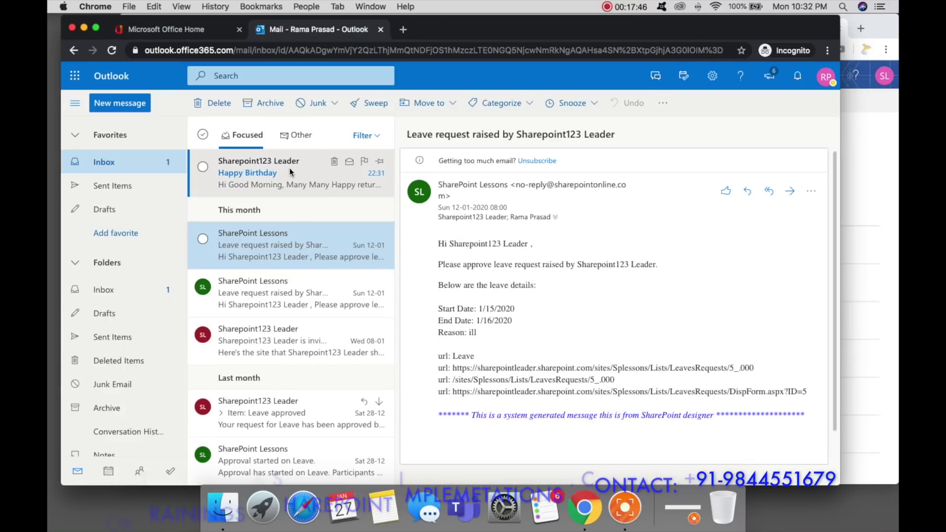
left_click(274, 178)
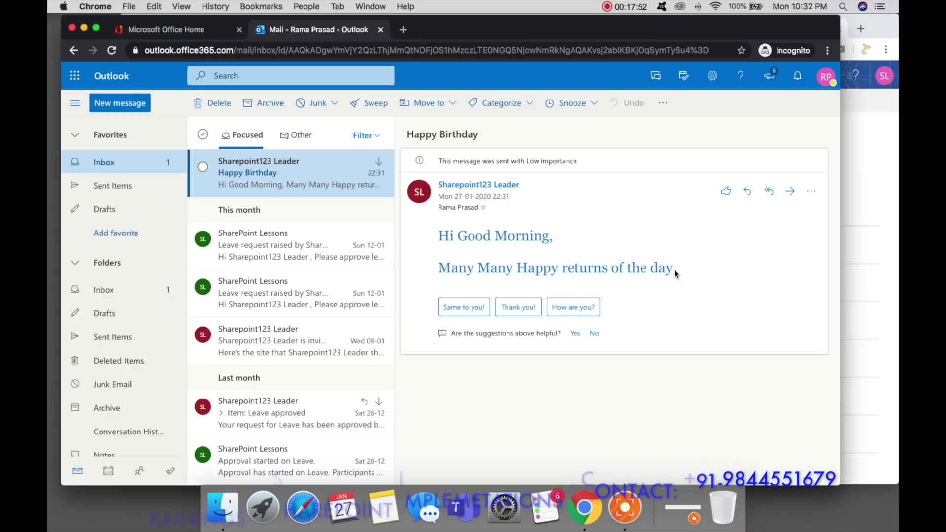
left_click(868, 133)
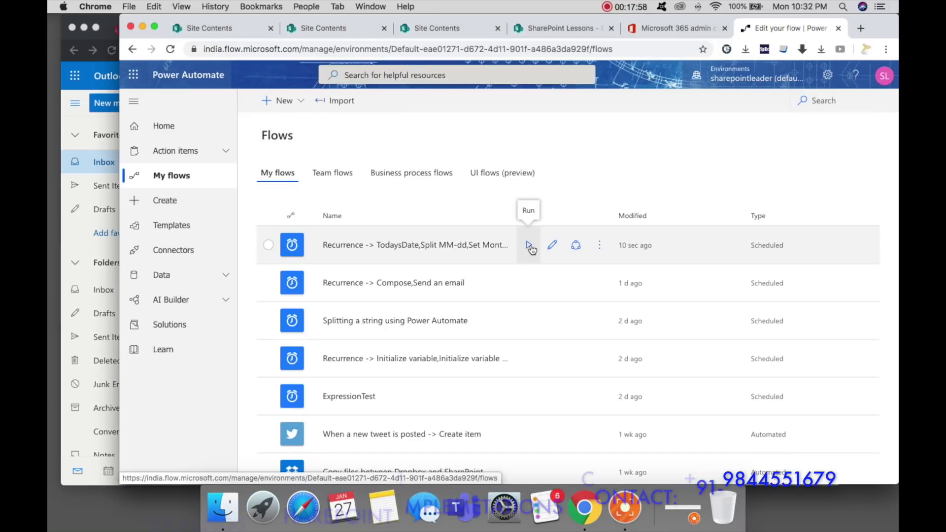
Manually run the birthday flow, dismiss the run-started confirmation, and return to the Outlook inbox.
left_click(531, 246)
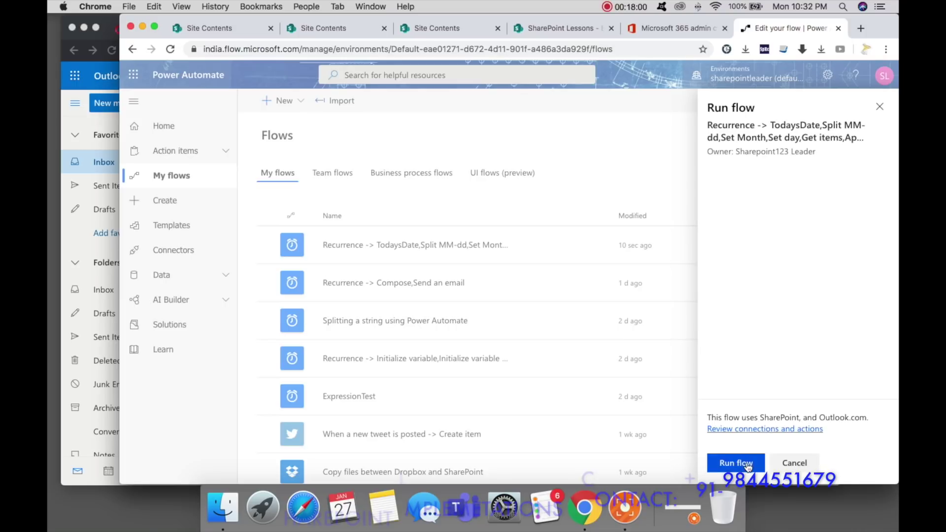
left_click(740, 463)
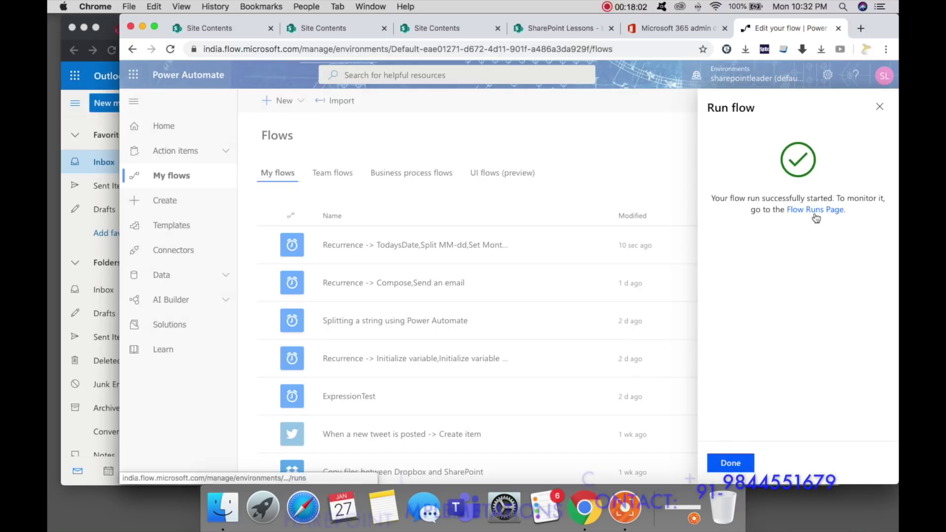
left_click(731, 463)
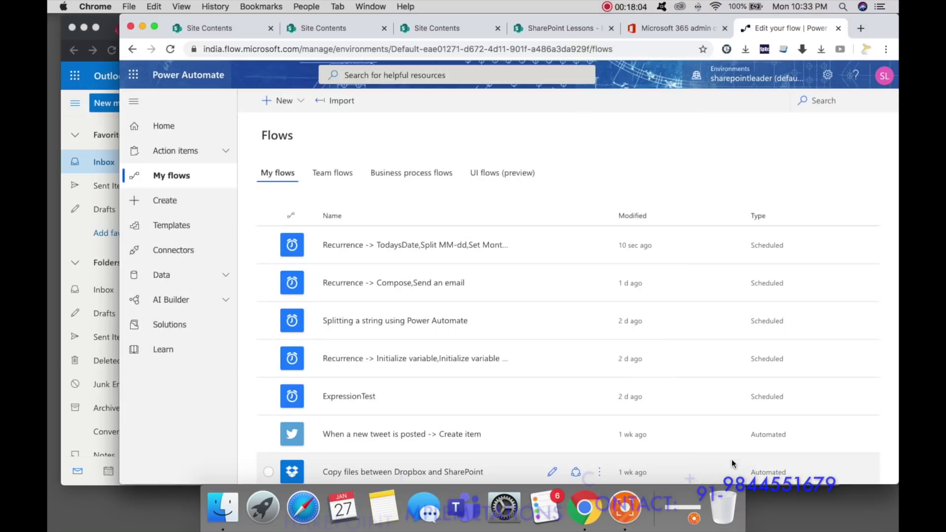
left_click(76, 119)
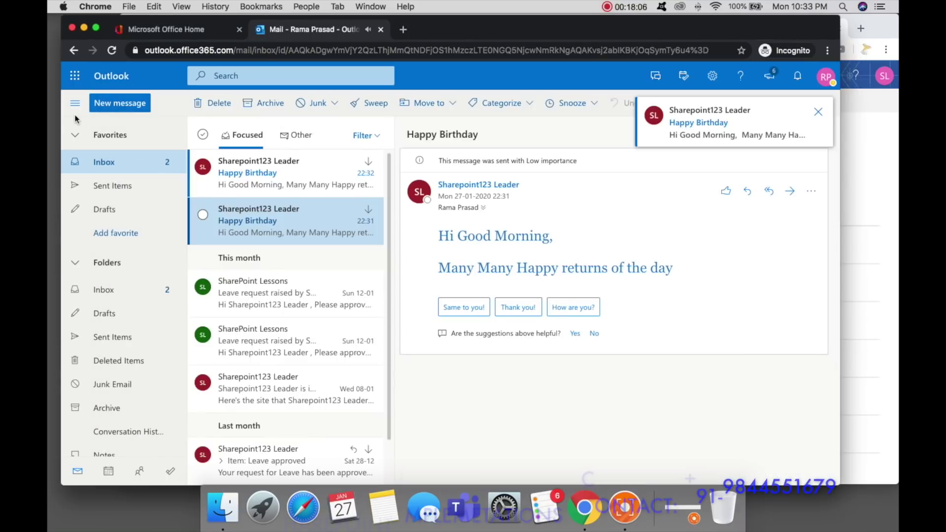
Read the new 22:32 Happy Birthday email, then go back to the Power Automate home page.
left_click(268, 179)
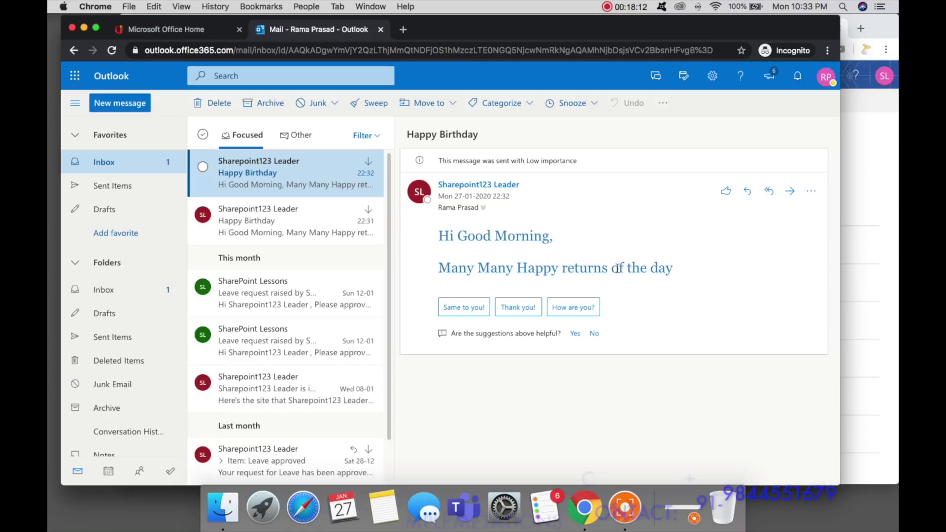
left_click(860, 176)
left_click(173, 137)
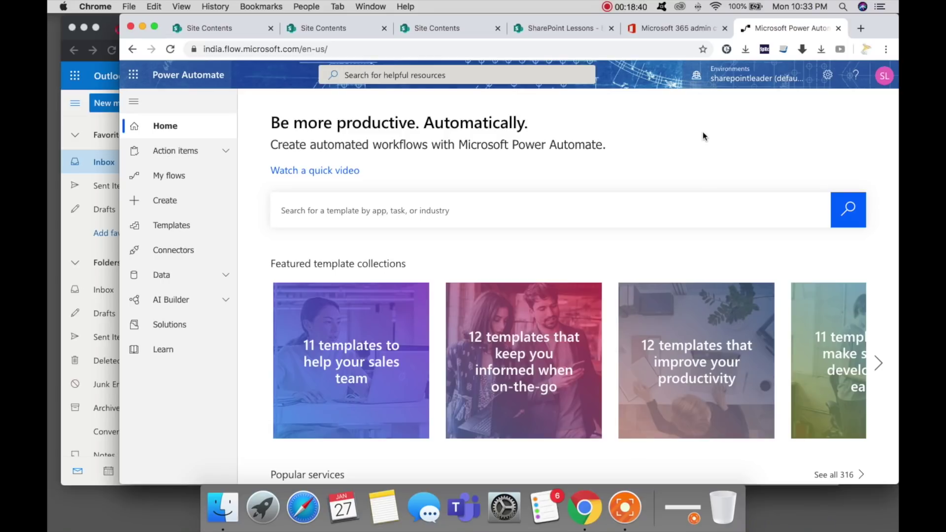
left_click(633, 7)
left_click(644, 32)
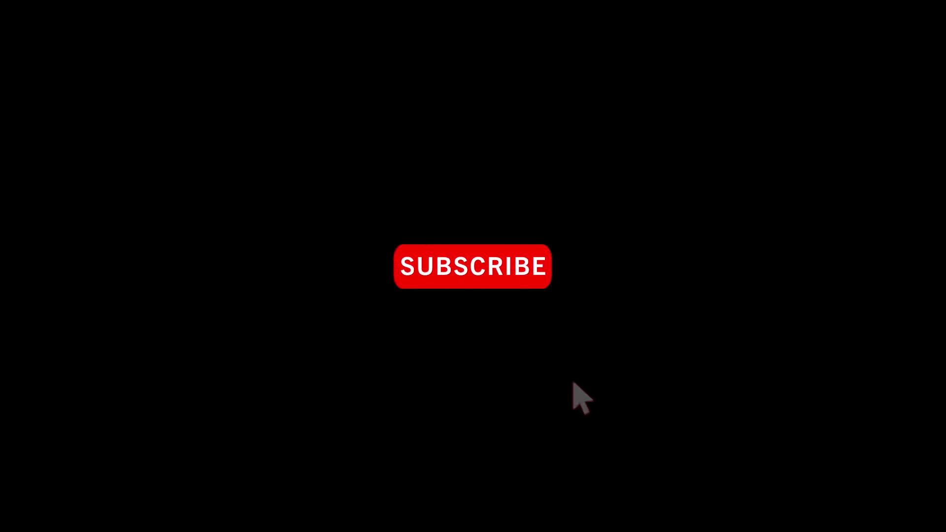